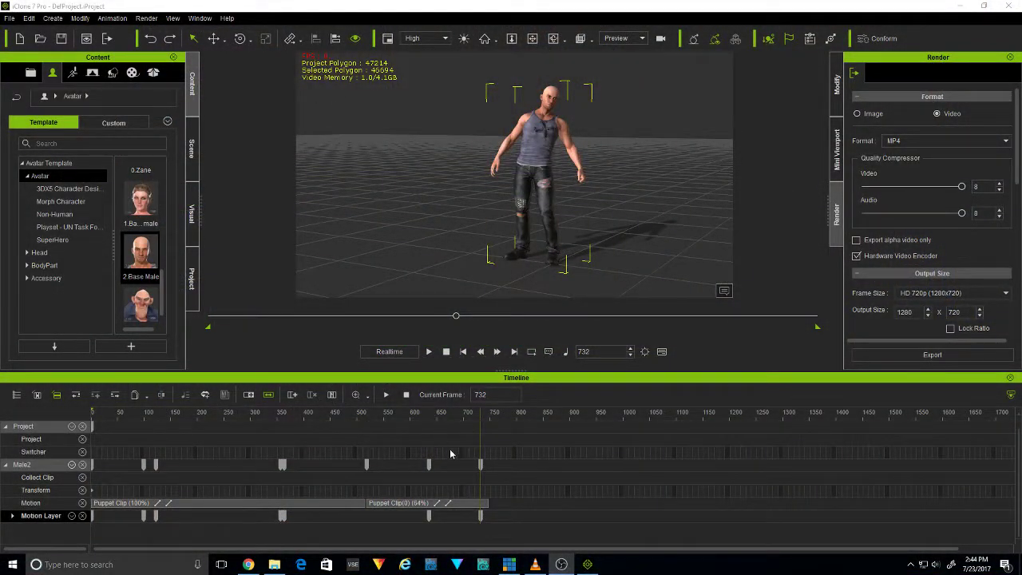
At frame 445, open Edit Motion Layer for the avatar and rotate the head bone
left_click_drag(478, 421, 327, 435)
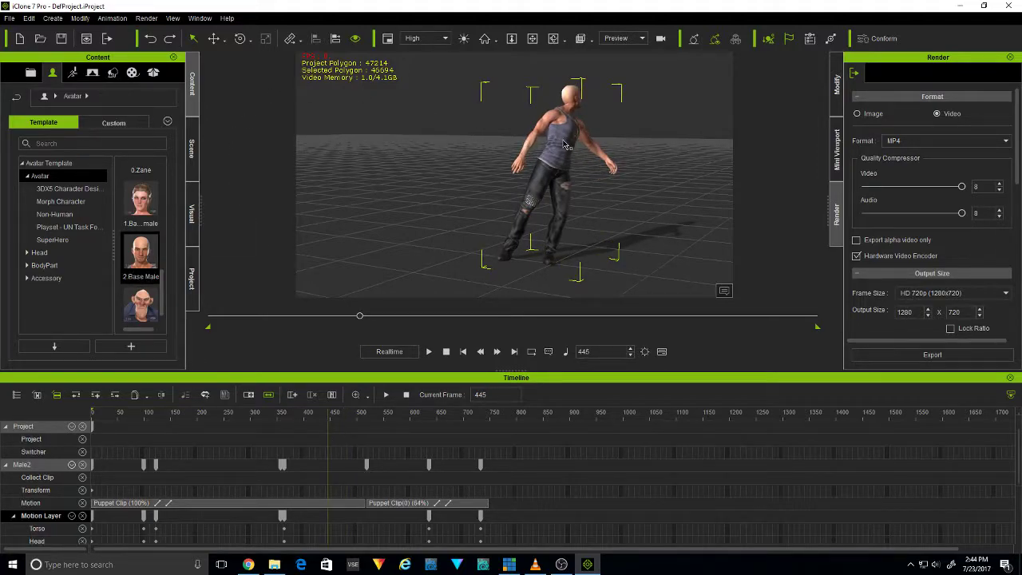
key("ctrl+n")
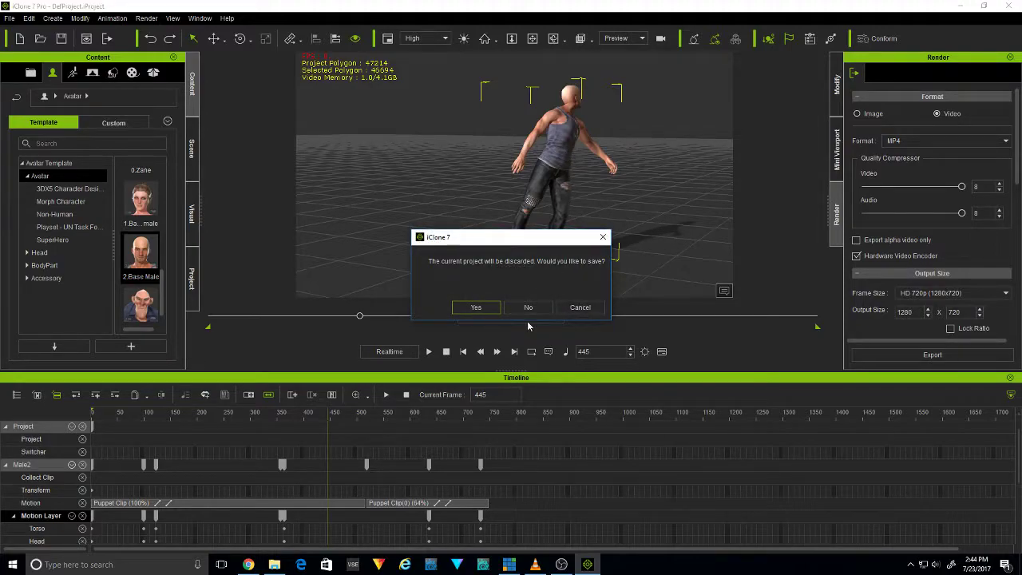
left_click(579, 307)
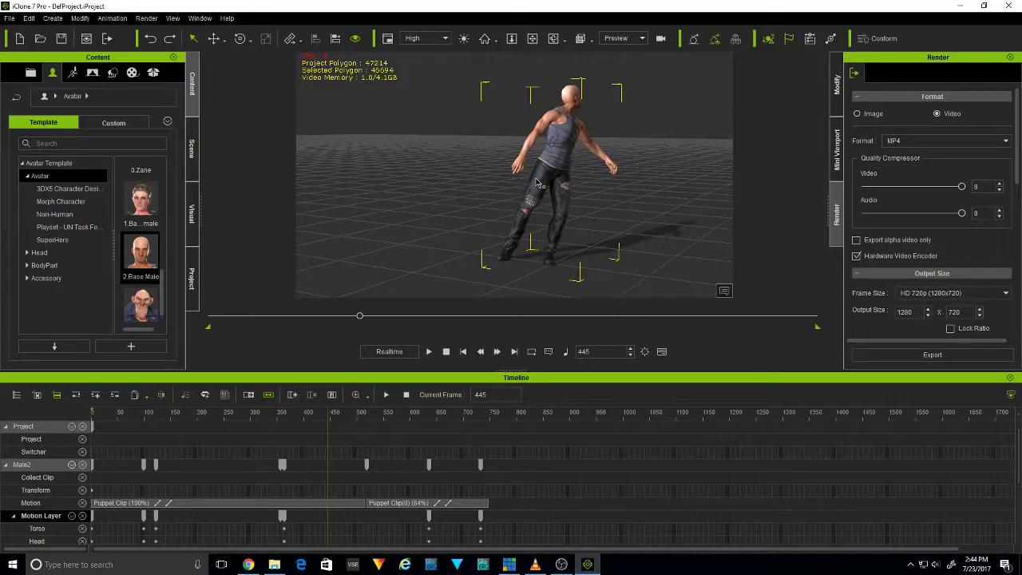
key("n")
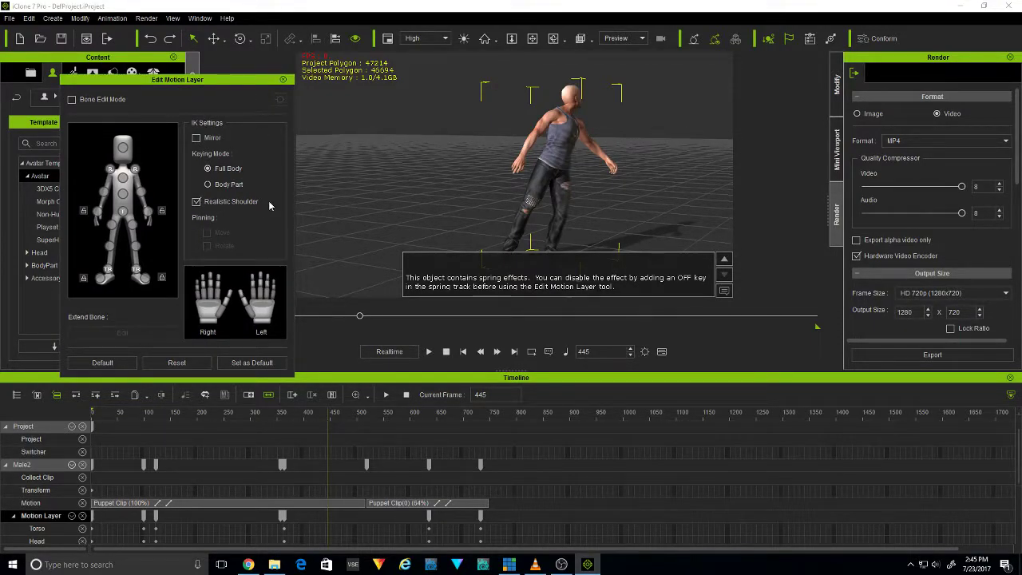
left_click(123, 147)
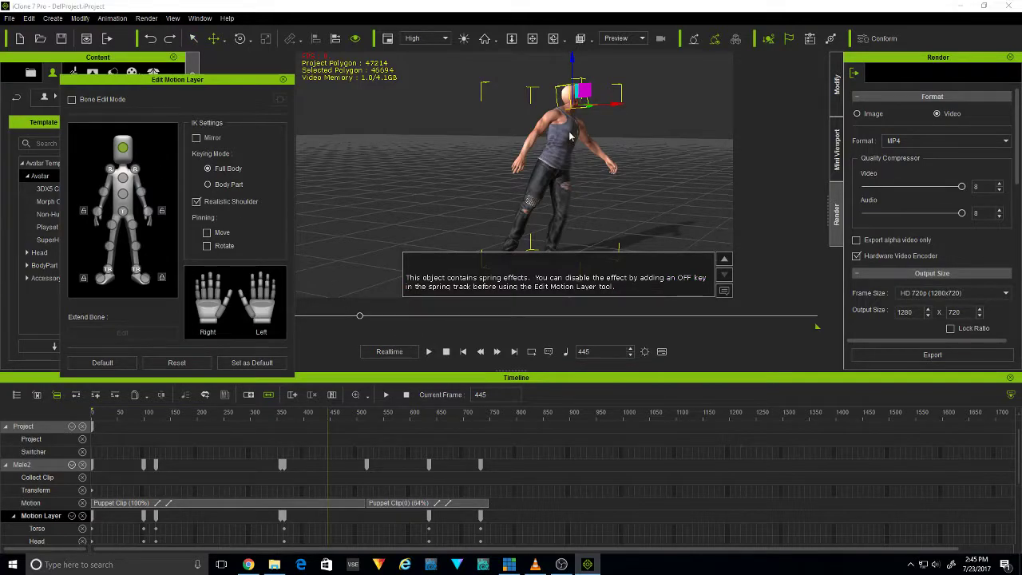
key("e")
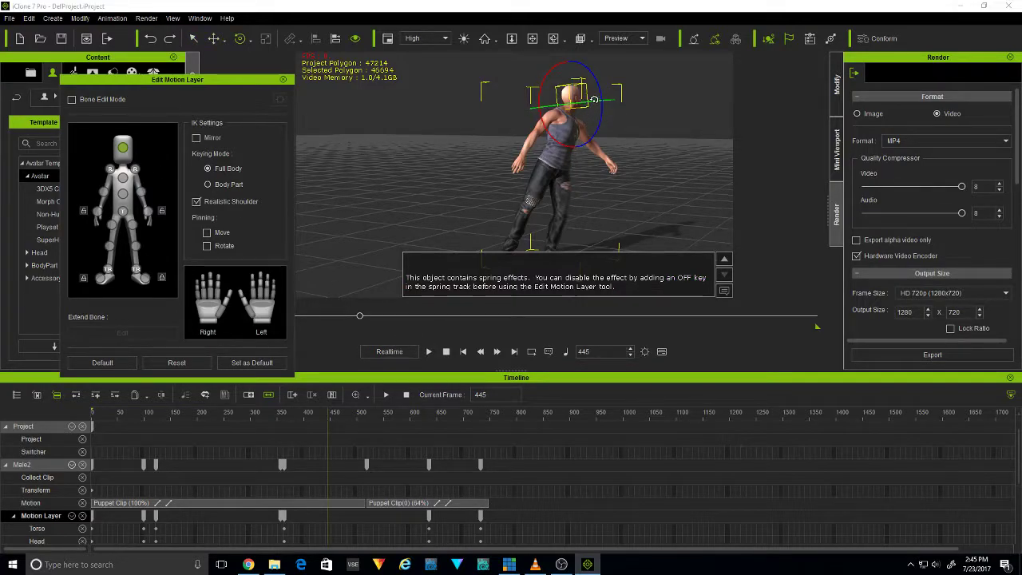
left_click_drag(581, 104, 584, 120)
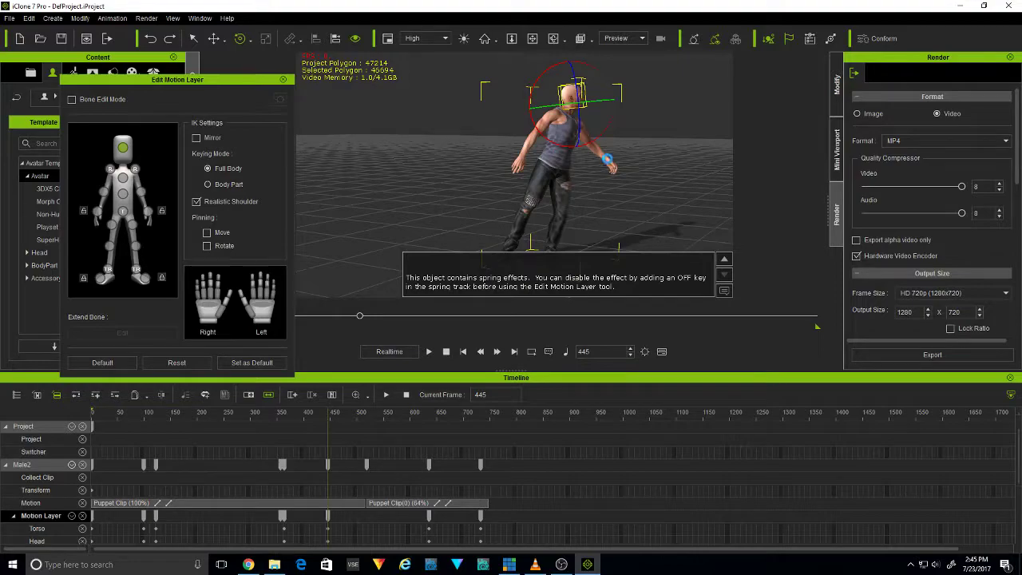
View the avatar from the front and rotate the head bone again at frame 445
left_click(553, 39)
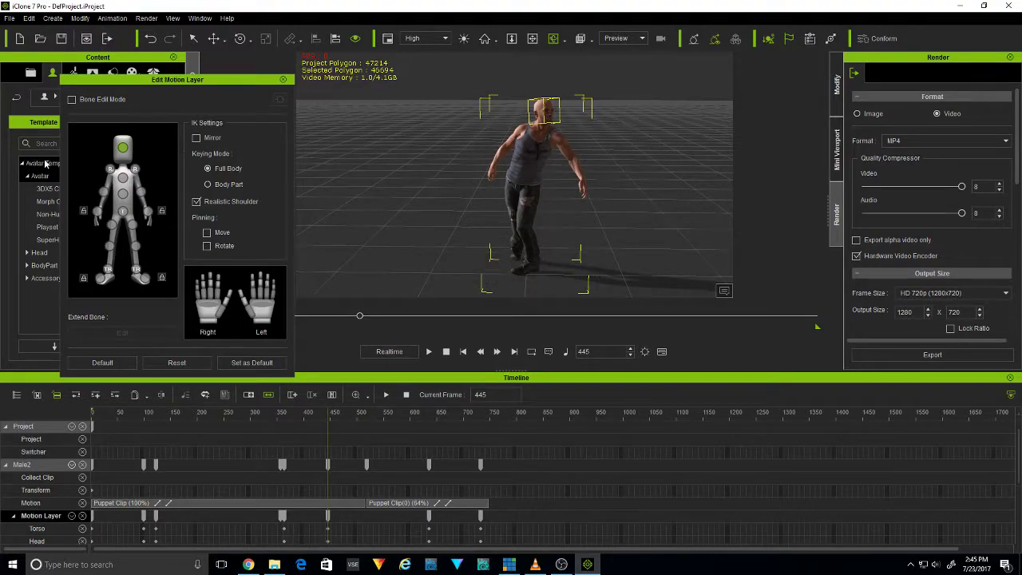
left_click(123, 150)
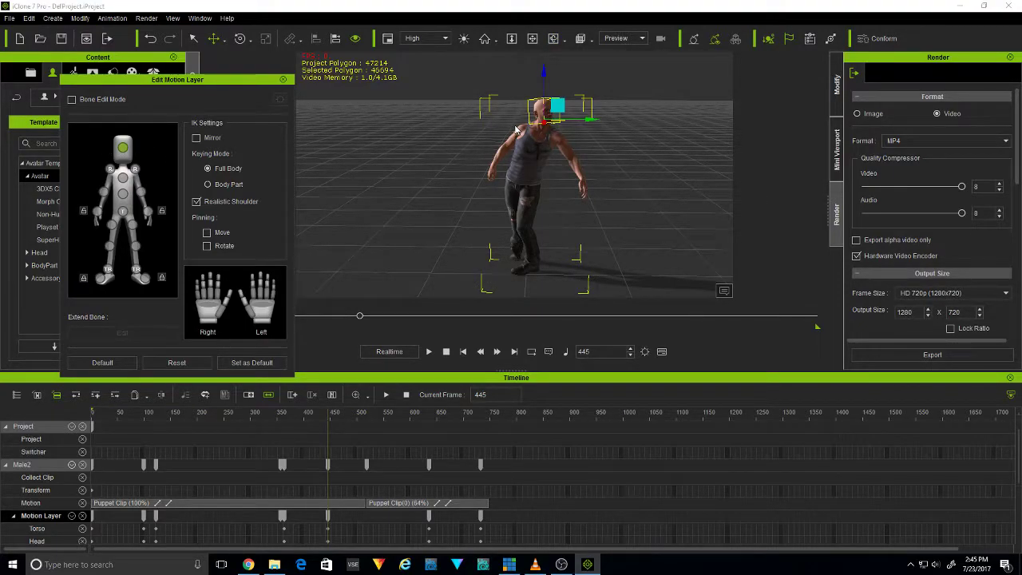
left_click(240, 39)
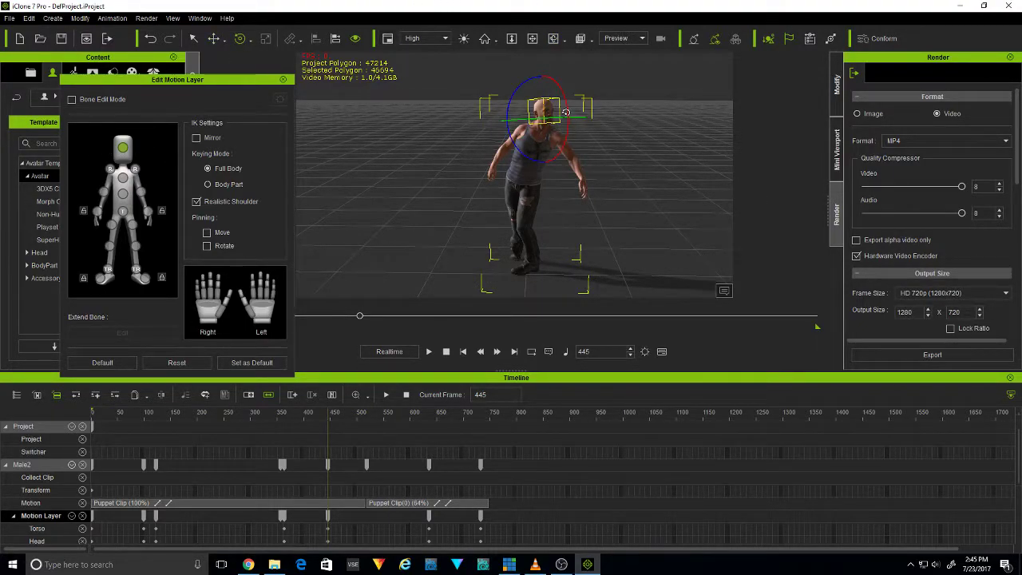
left_click_drag(557, 118, 538, 119)
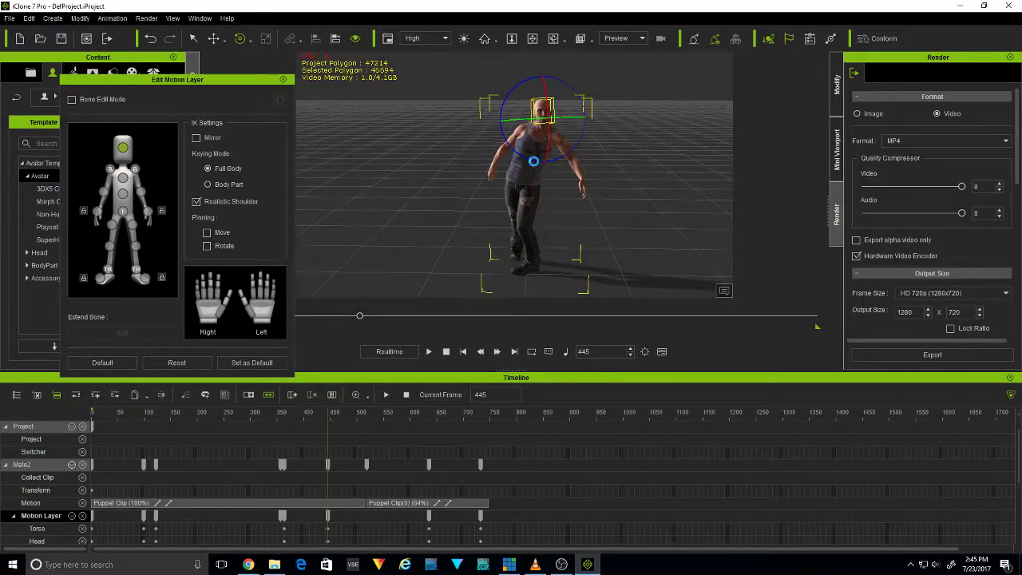
Go to frame 691, view the avatar from its front, and close the Edit Motion Layer window
left_click_drag(324, 418, 462, 424)
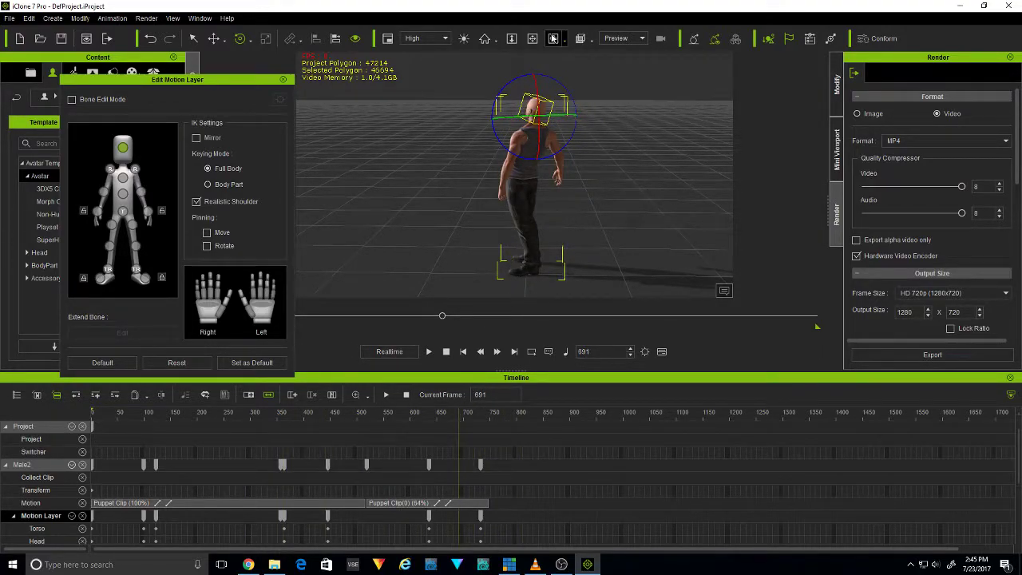
left_click(551, 41)
left_click_drag(438, 170, 659, 114)
left_click_drag(531, 146, 641, 130)
left_click(282, 79)
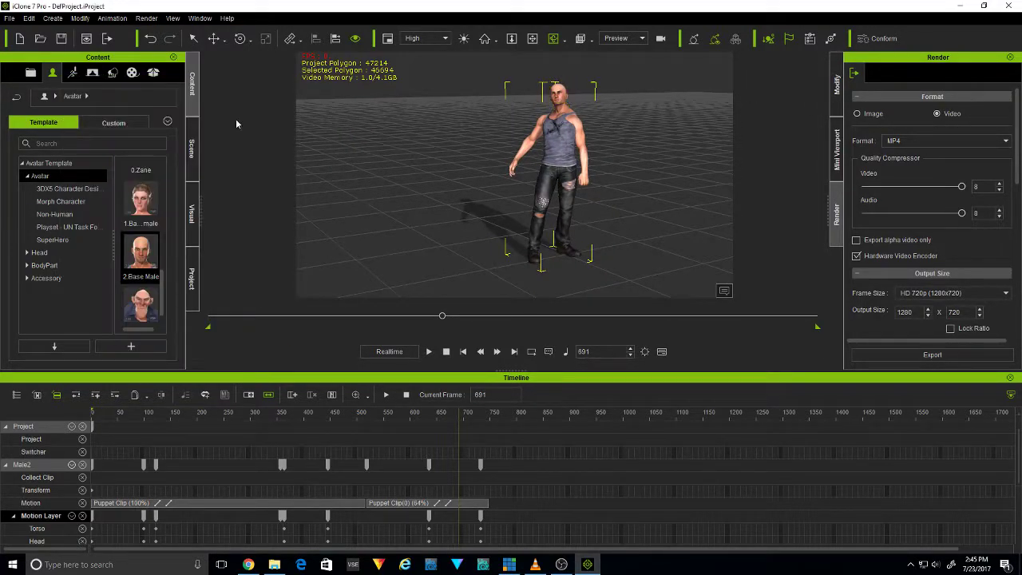
Open Direct Puppet for the avatar and place its window clear of the character
left_click(109, 19)
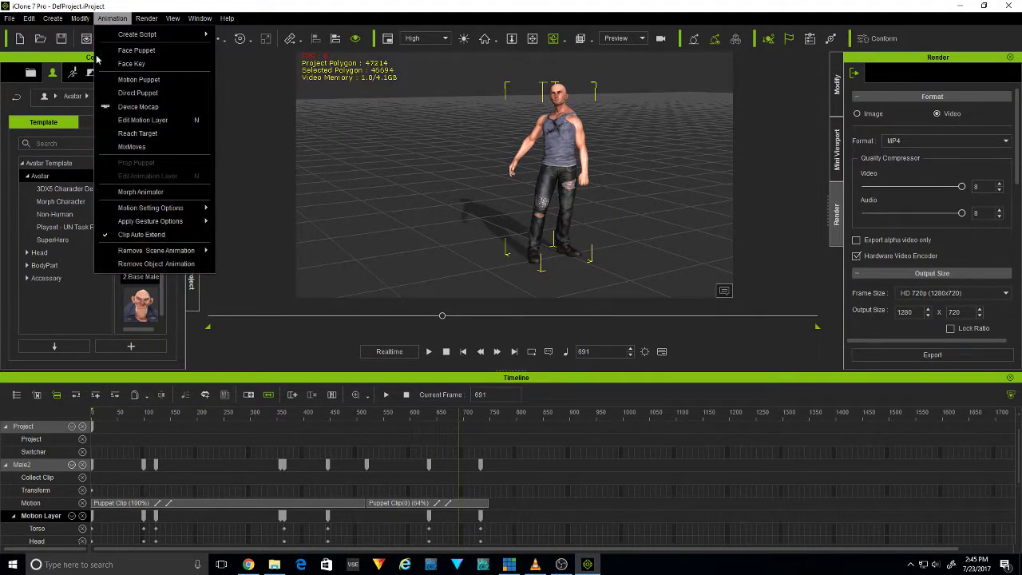
left_click(148, 94)
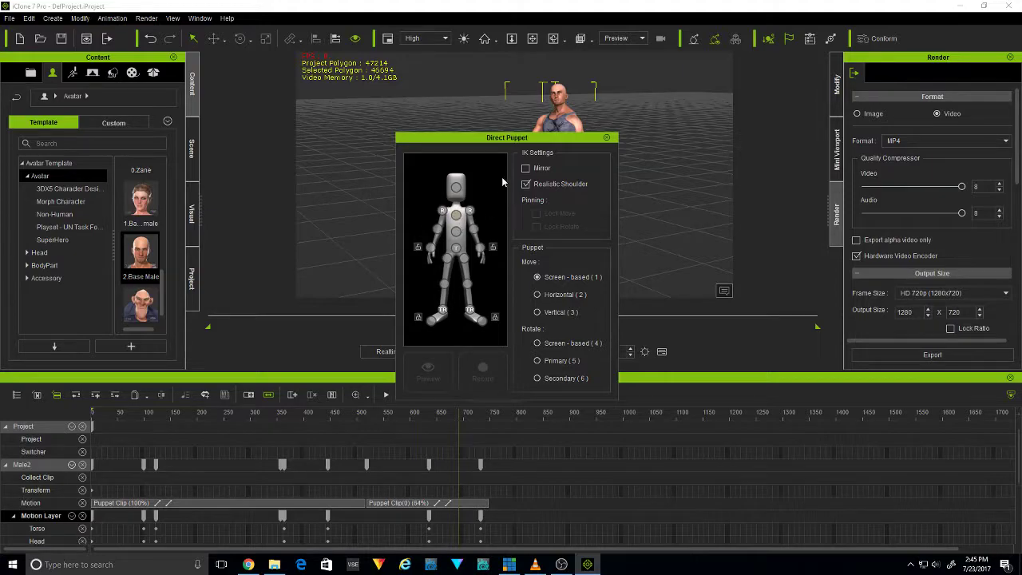
left_click_drag(497, 137, 231, 112)
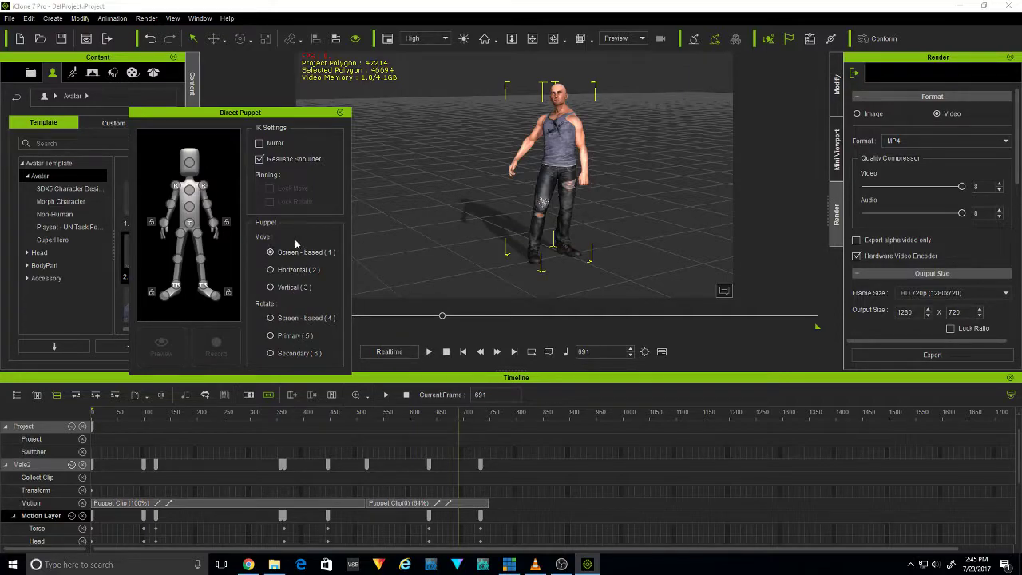
Preview puppeteering the head bone with Screen-based movement, and stop the preview
left_click(190, 163)
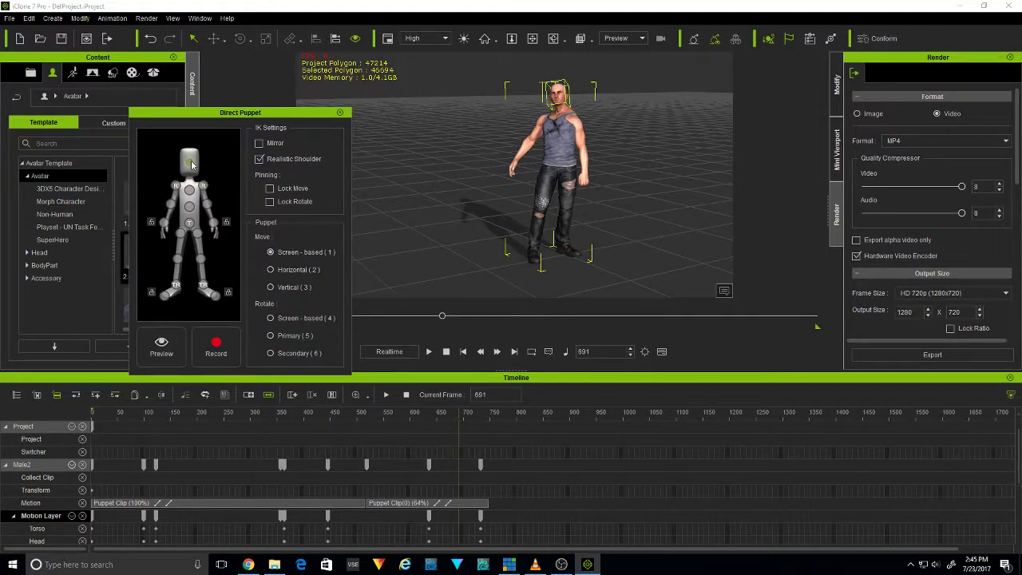
left_click(161, 346)
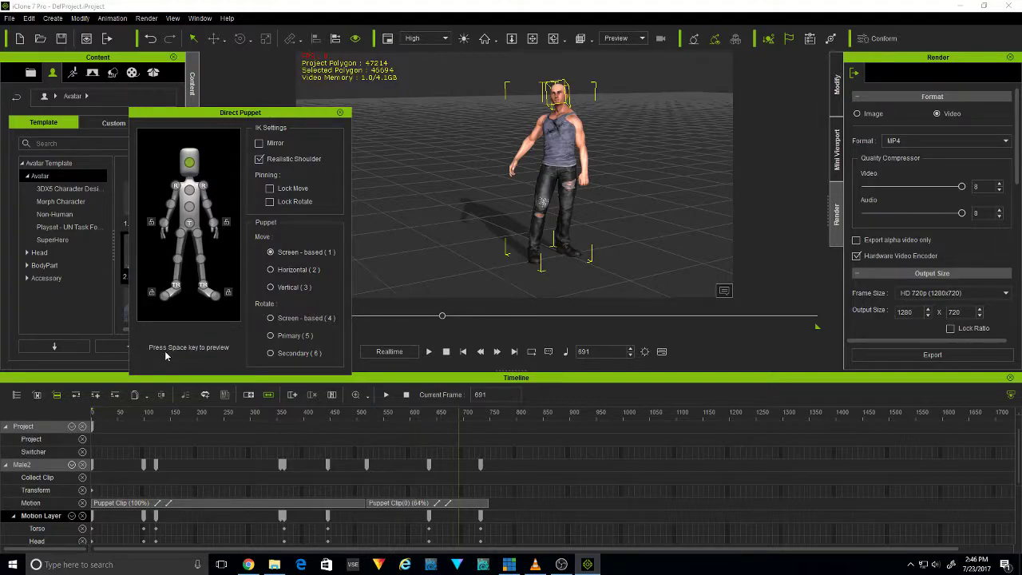
key("space")
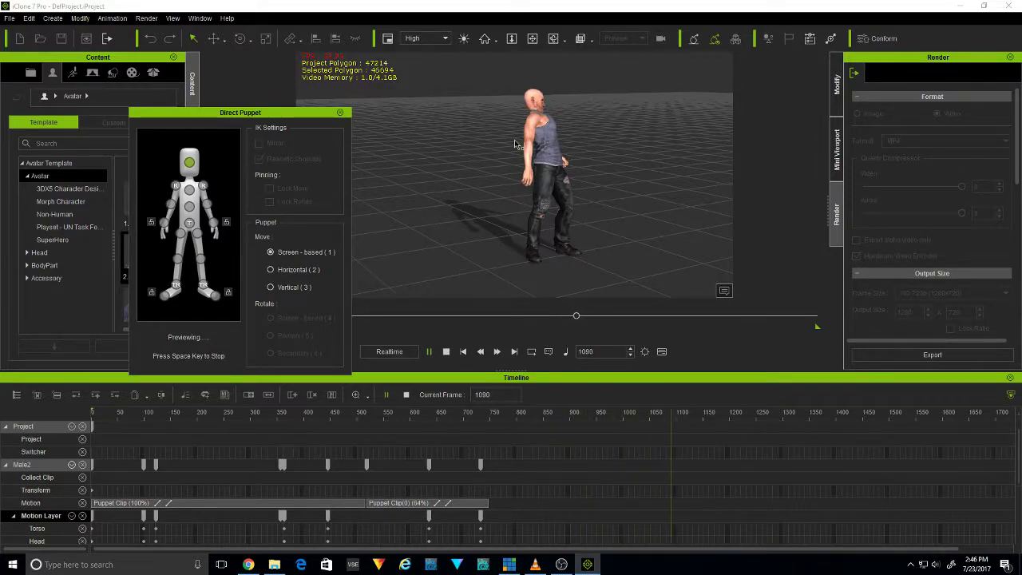
key("space")
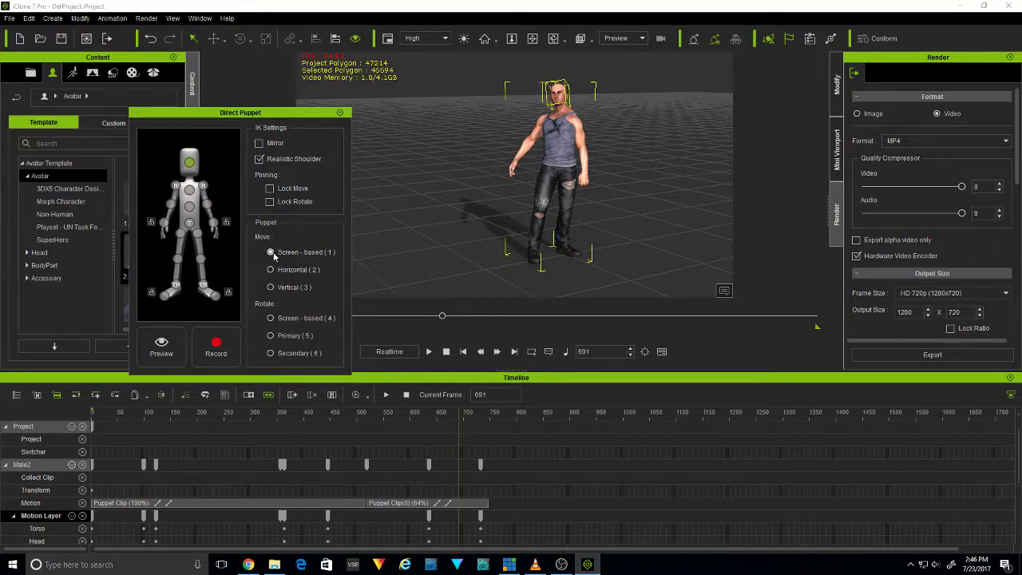
Preview puppeteering the abdomen bone with Screen-based movement, and stop the preview
left_click(192, 208)
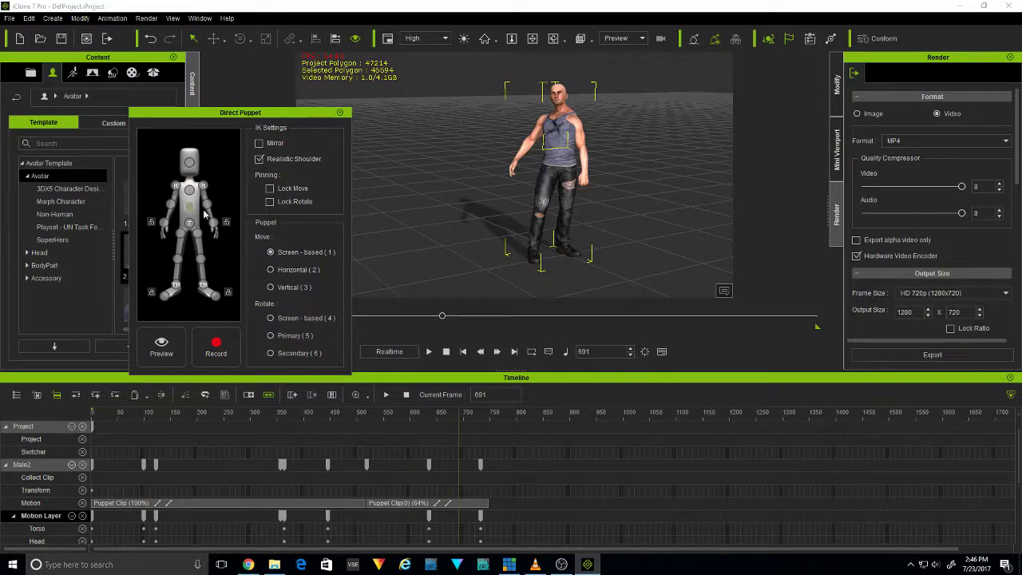
middle_click_drag(460, 125, 516, 81)
left_click(559, 39)
left_click_drag(473, 106, 456, 120)
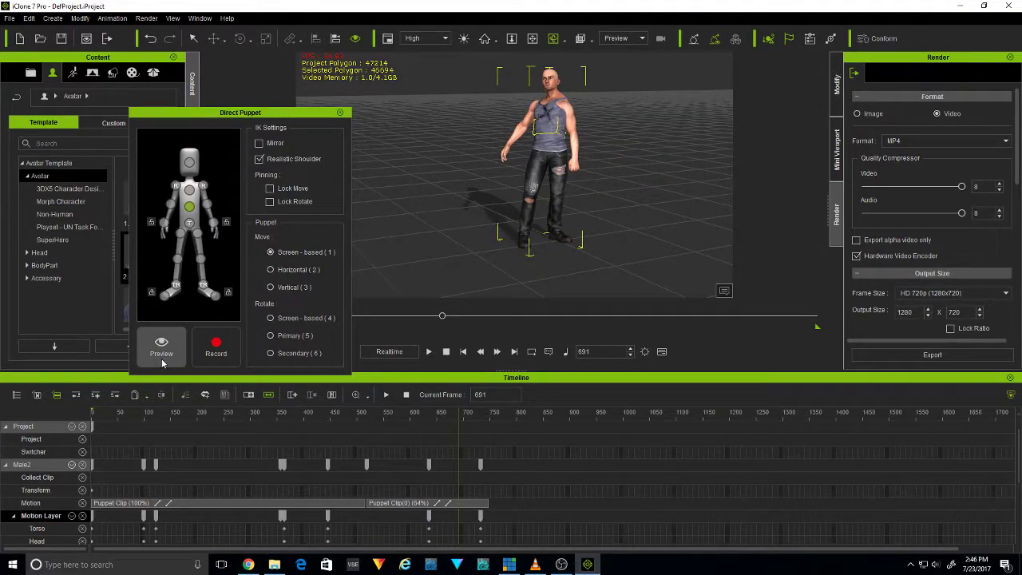
left_click(271, 270)
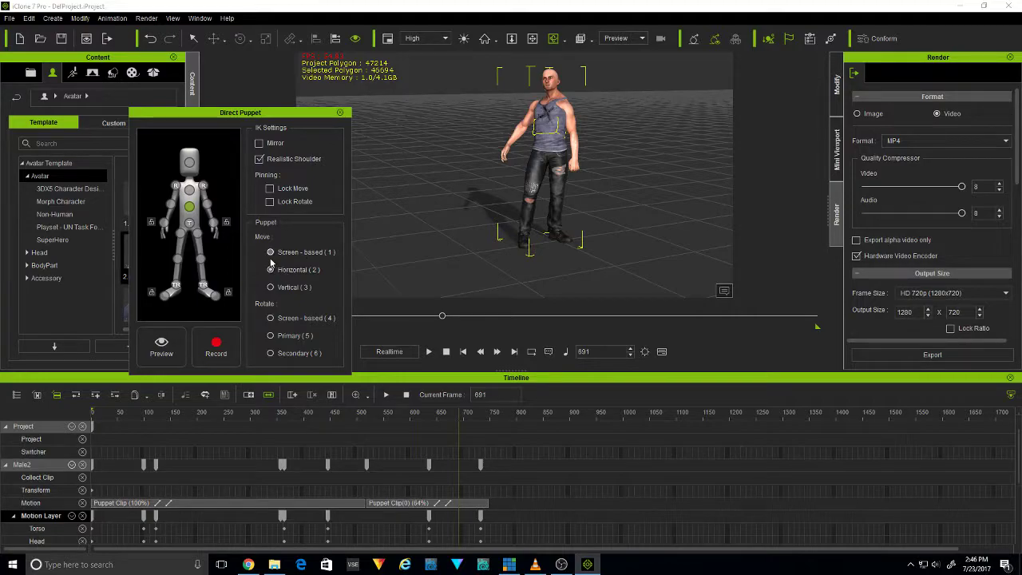
left_click(162, 345)
key("space")
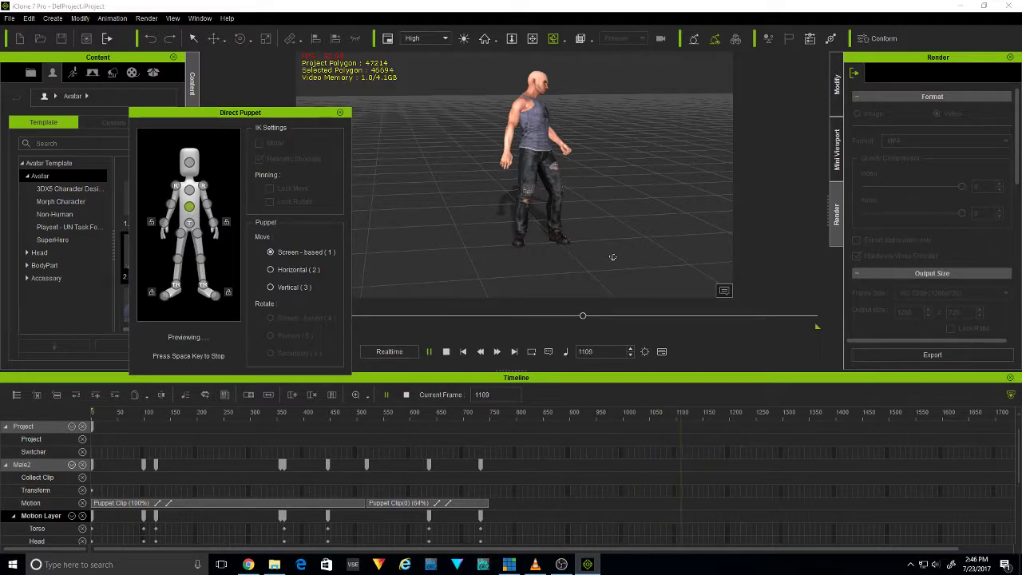
key("space")
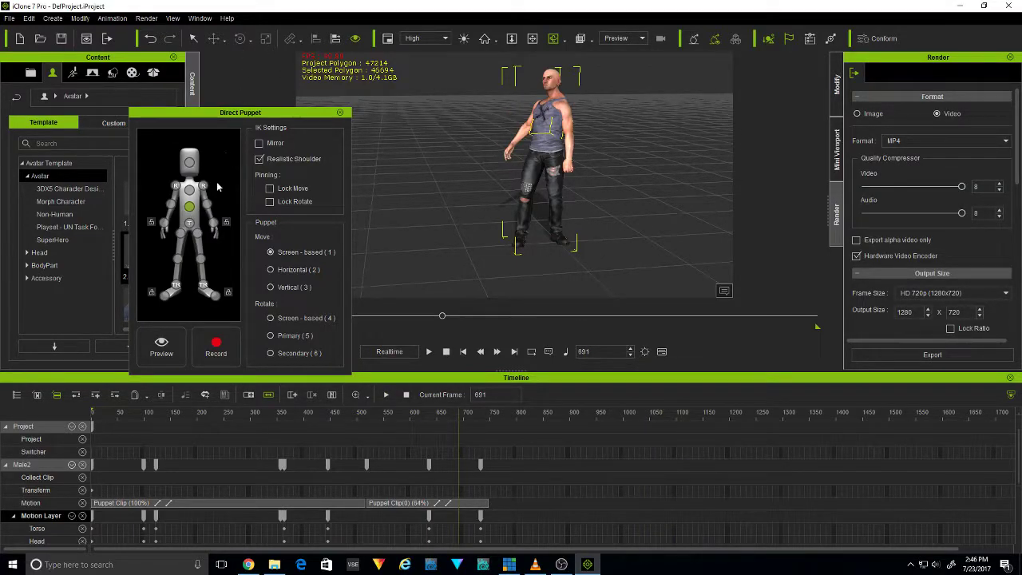
Preview puppeteering the hip bone with Horizontal movement, and stop the preview
left_click(191, 227)
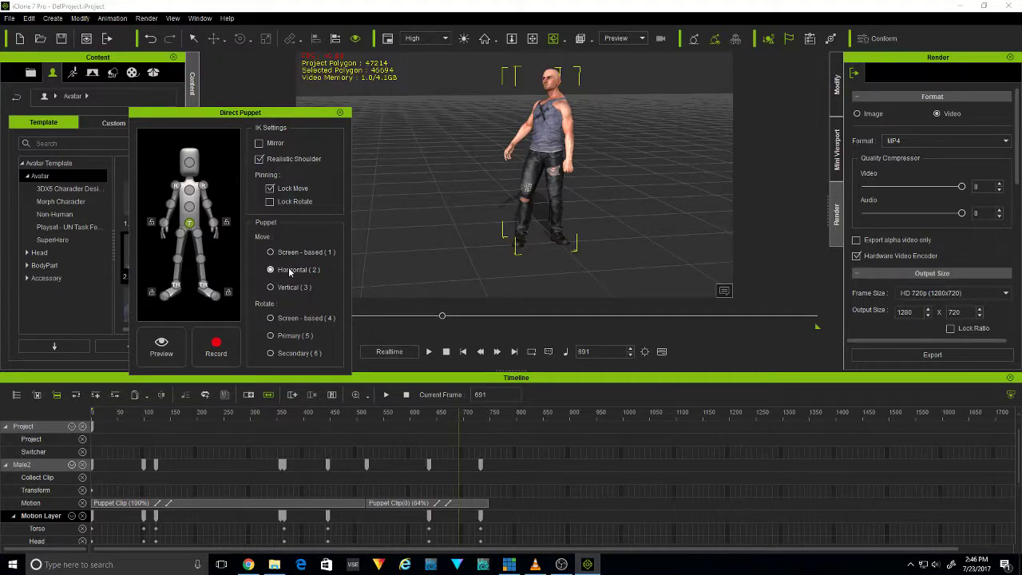
left_click_drag(524, 146, 537, 148)
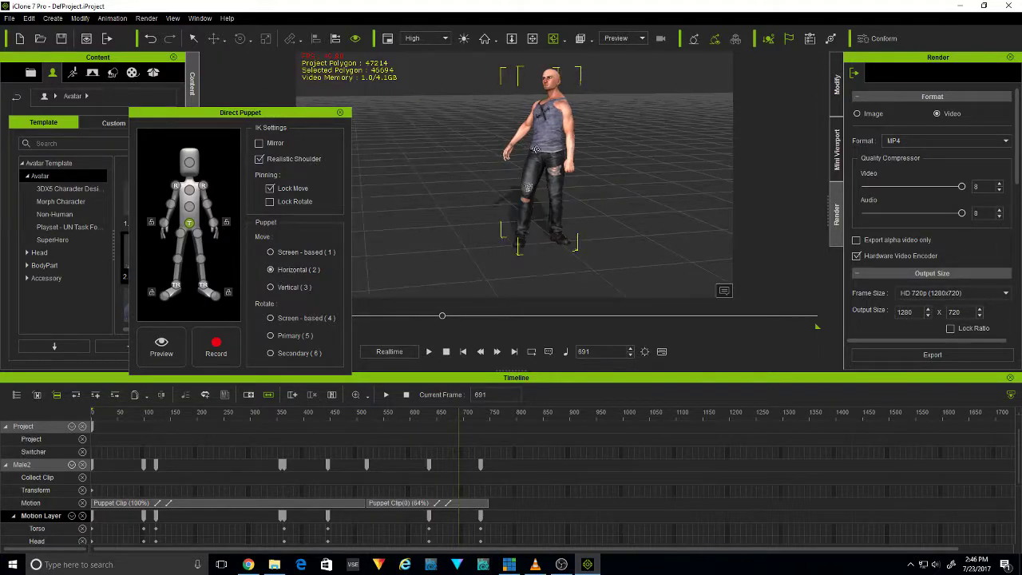
left_click(193, 38)
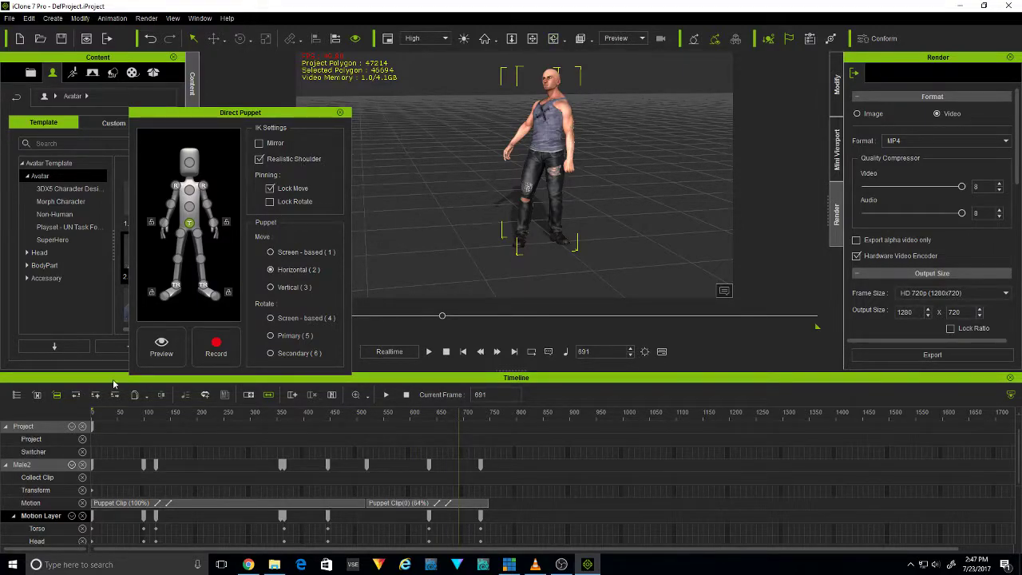
left_click(164, 349)
key("space")
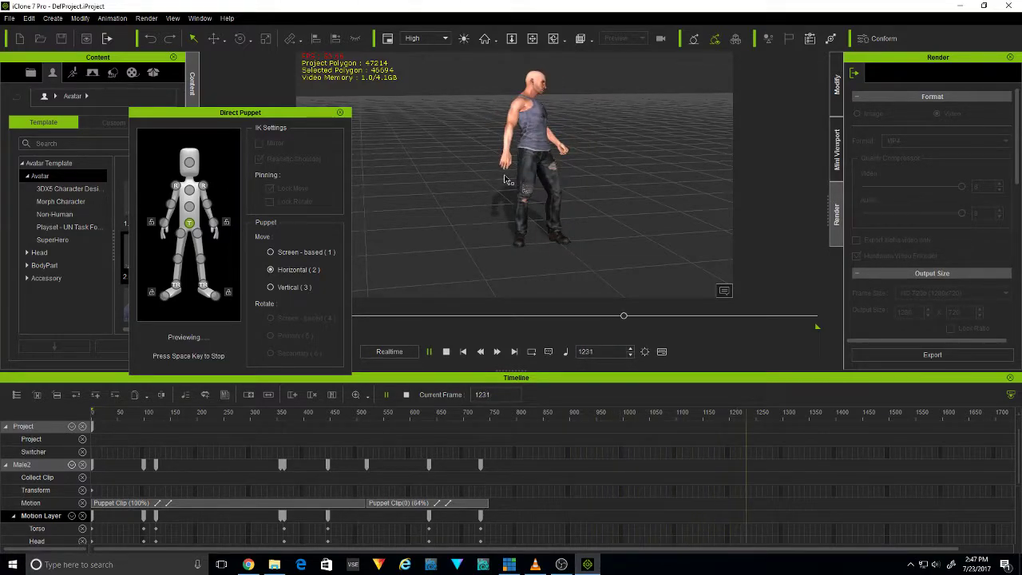
key("space")
Preview puppeteering the hip bone with Vertical movement and with Screen-based movement
left_click(270, 288)
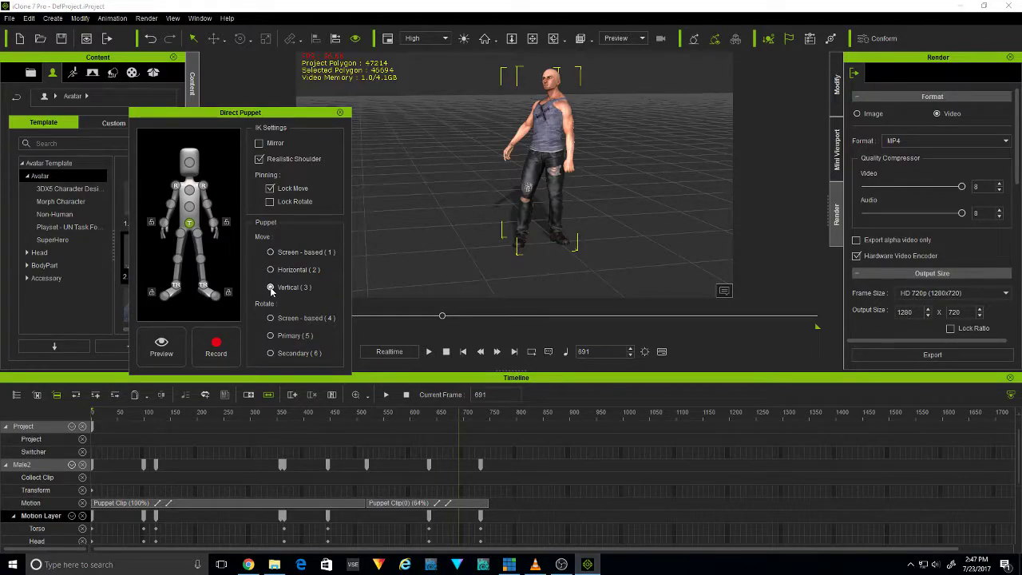
key("space")
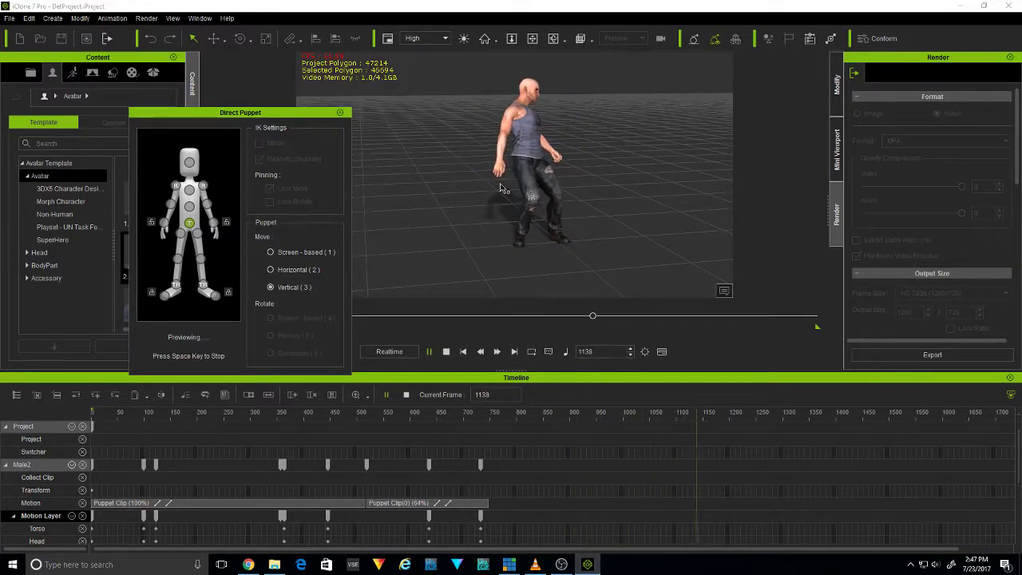
key("space")
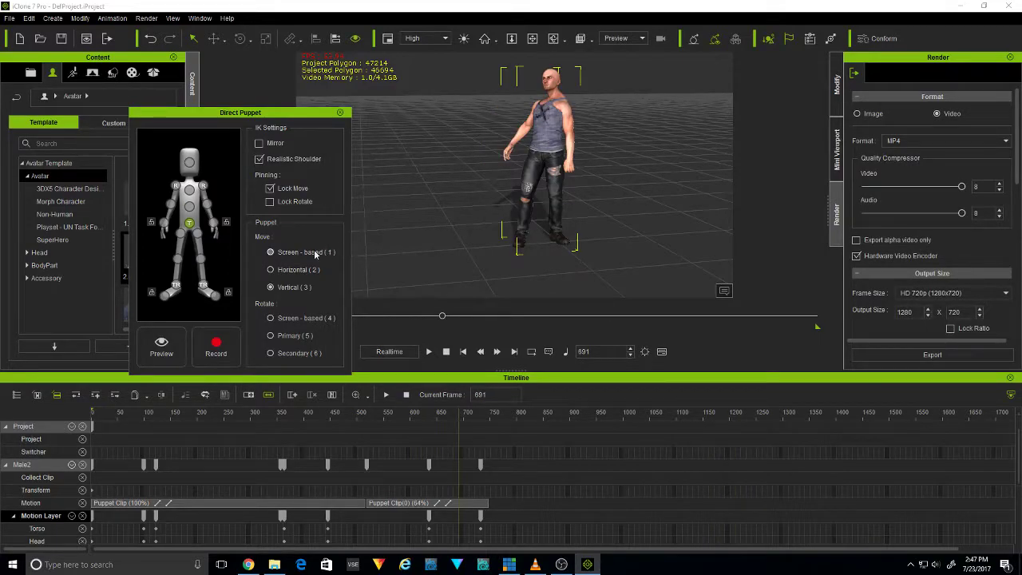
key("space")
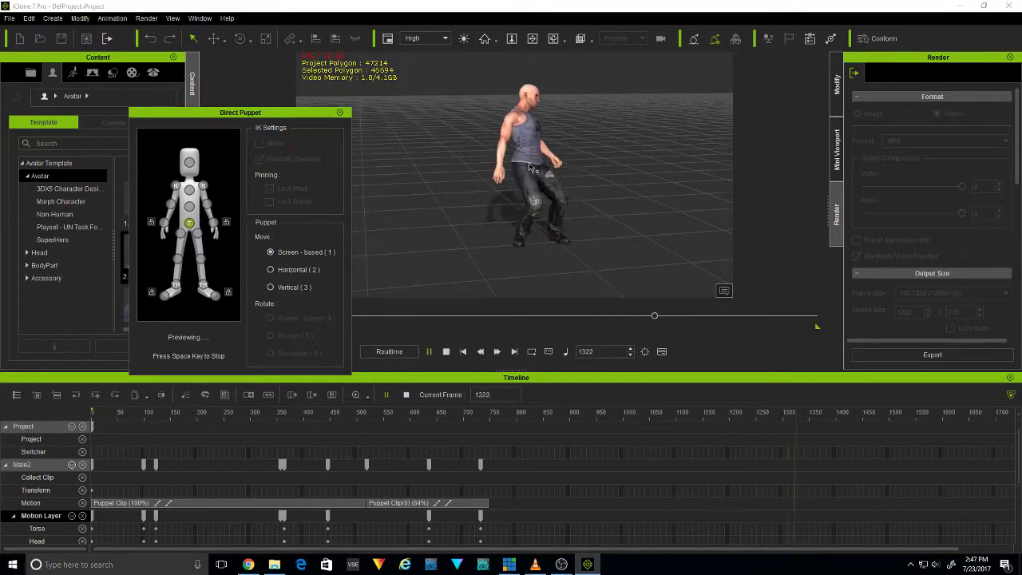
key("space")
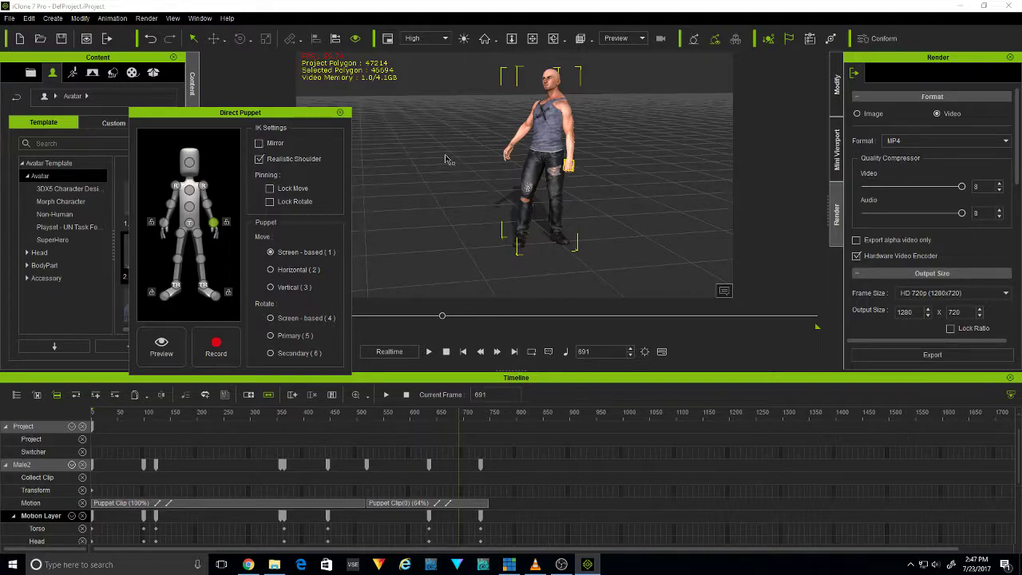
Preview puppeteering the avatar's left hand with Screen-based movement, first without Mirror and again with Mirror enabled
key("space")
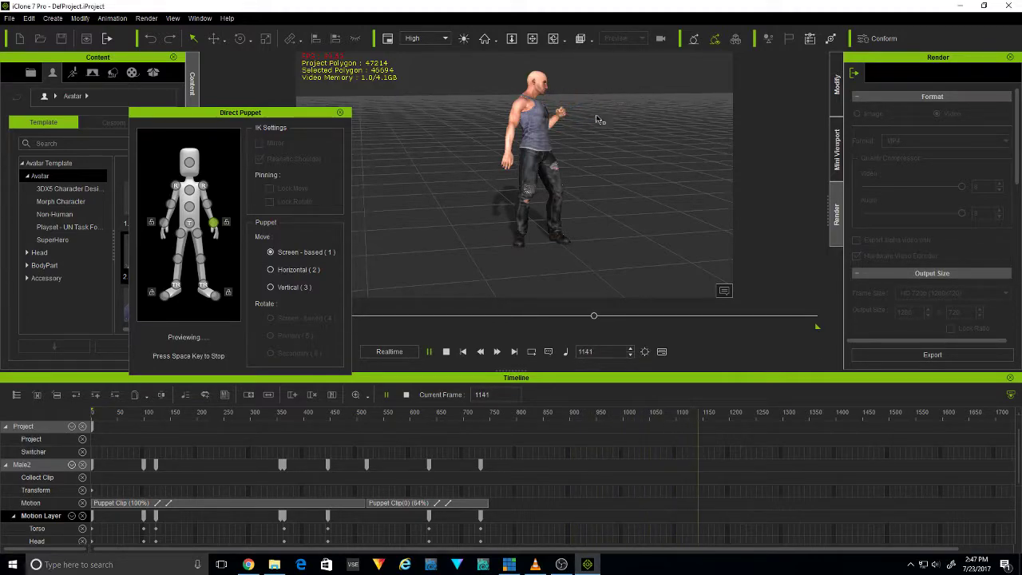
key("space")
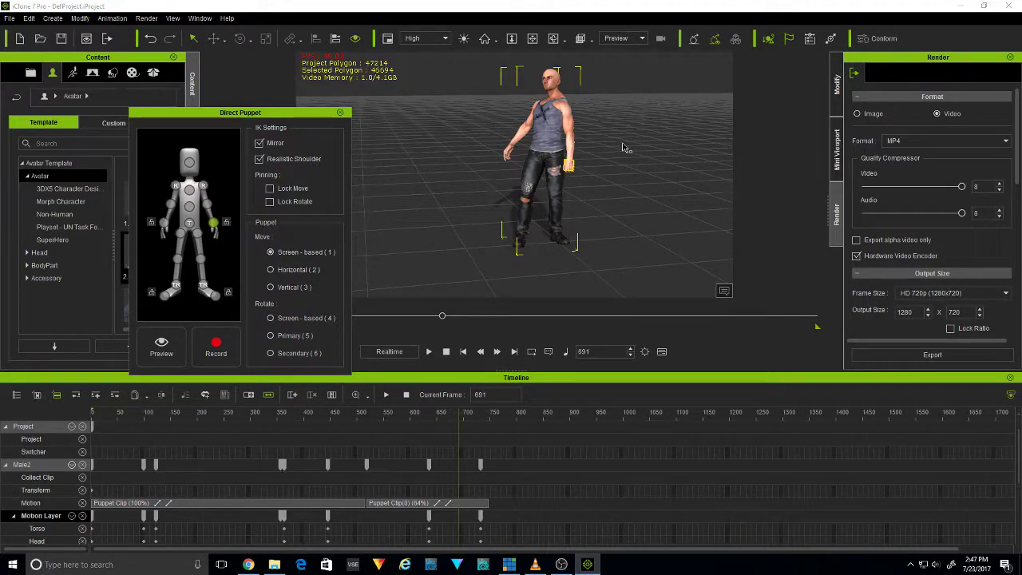
key("space")
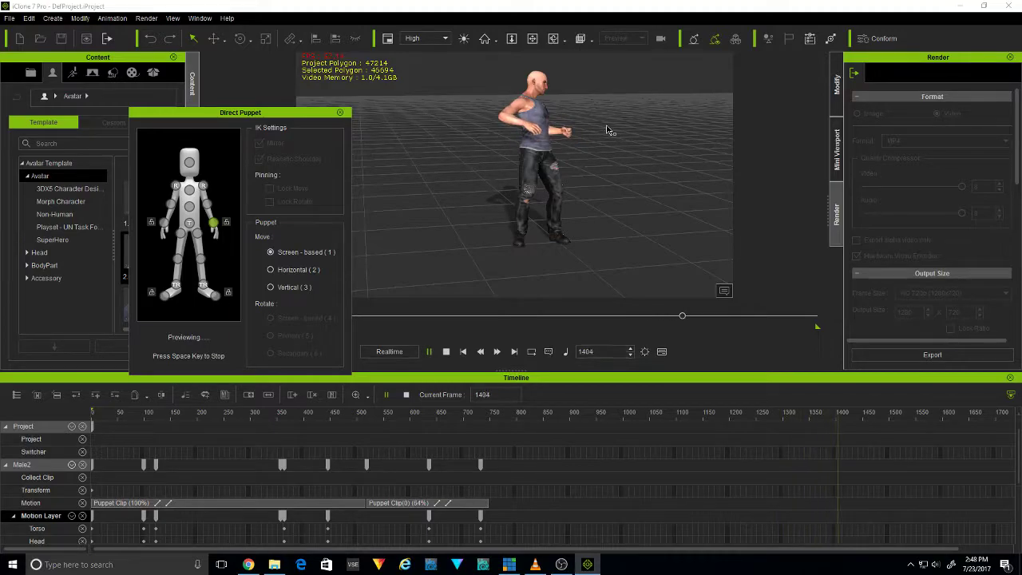
key("space")
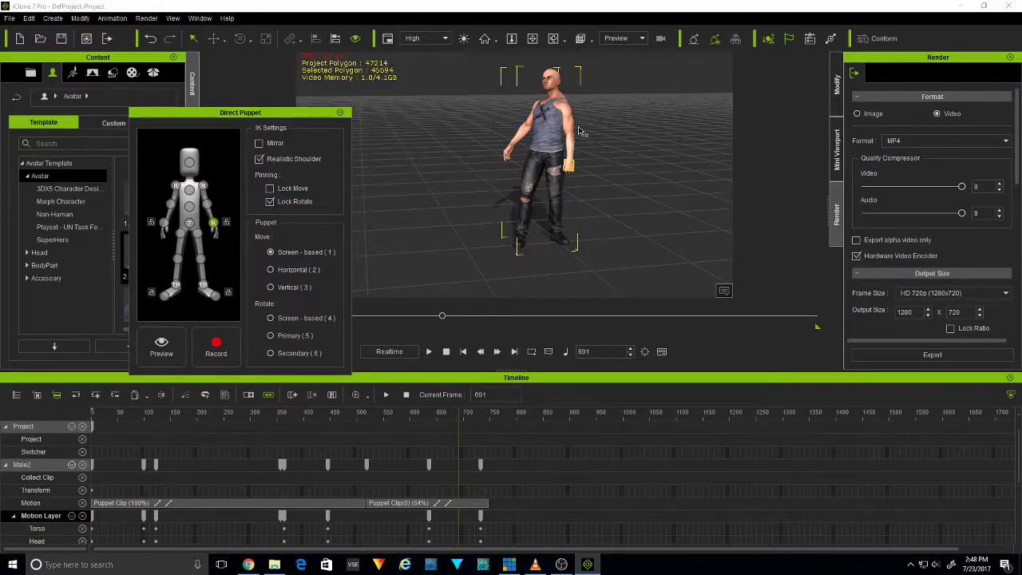
Preview the left hand's Screen-based movement without Mirror, once with Lock Rotate pinning and once with only Lock Move
key("space")
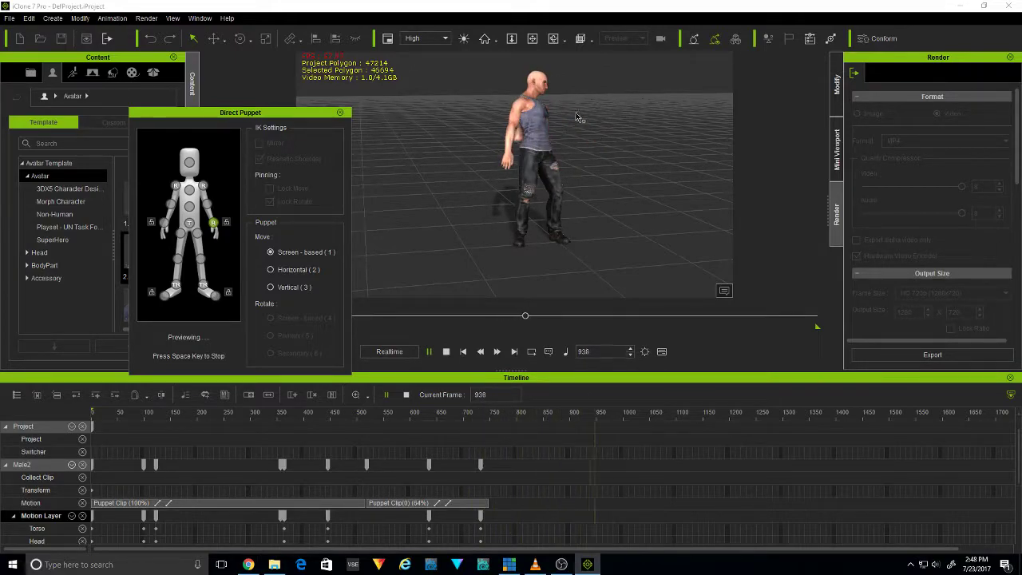
key("space")
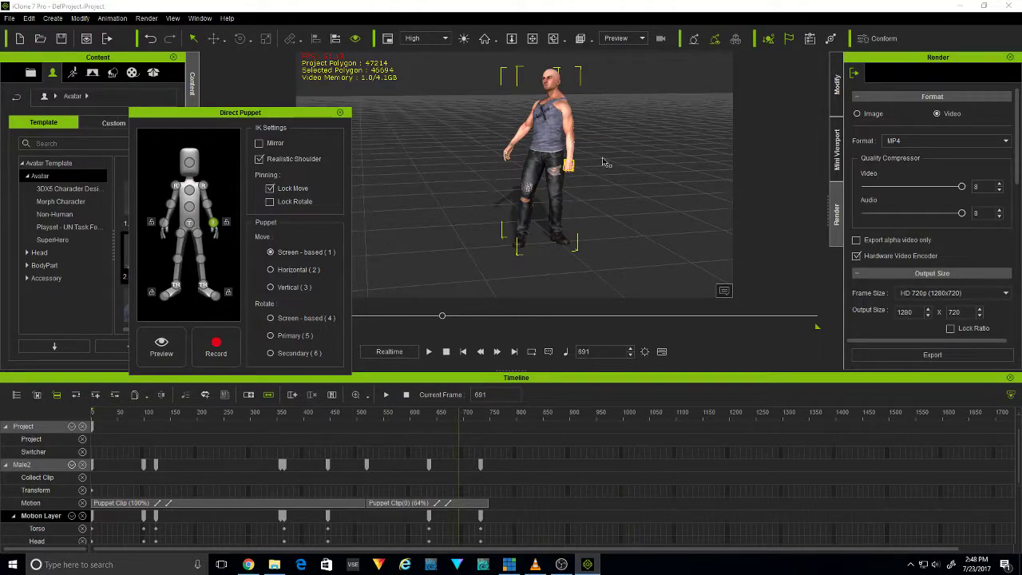
key("space")
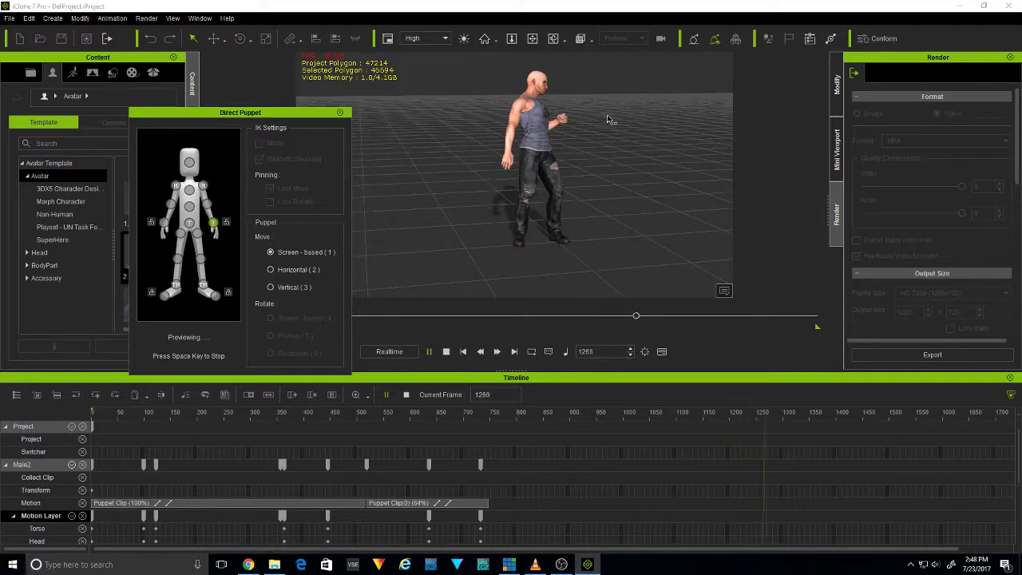
key("space")
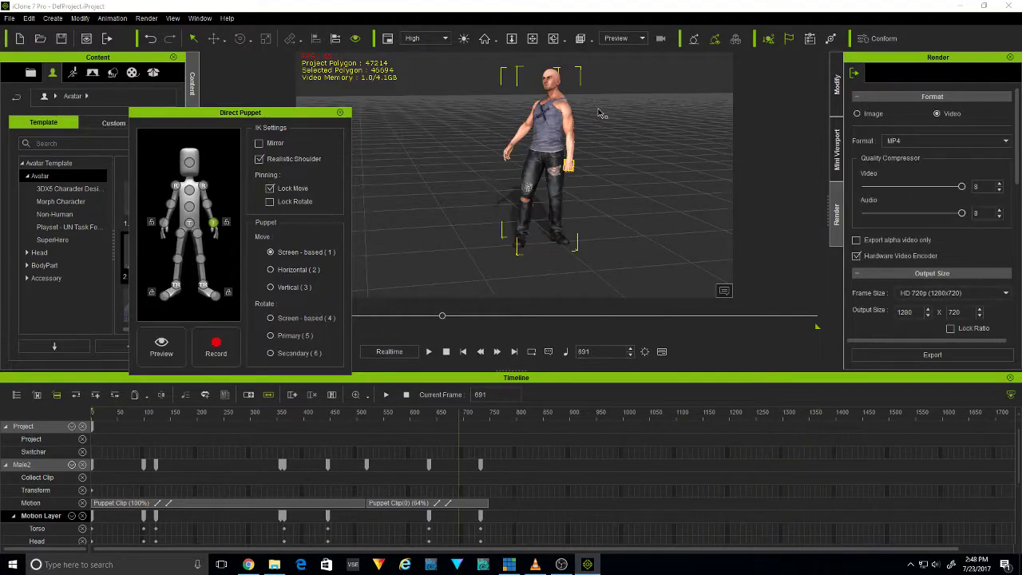
Go to frame 142 and preview puppeteering the left hand with Screen-based movement and Lock Move pinning
left_click(168, 423)
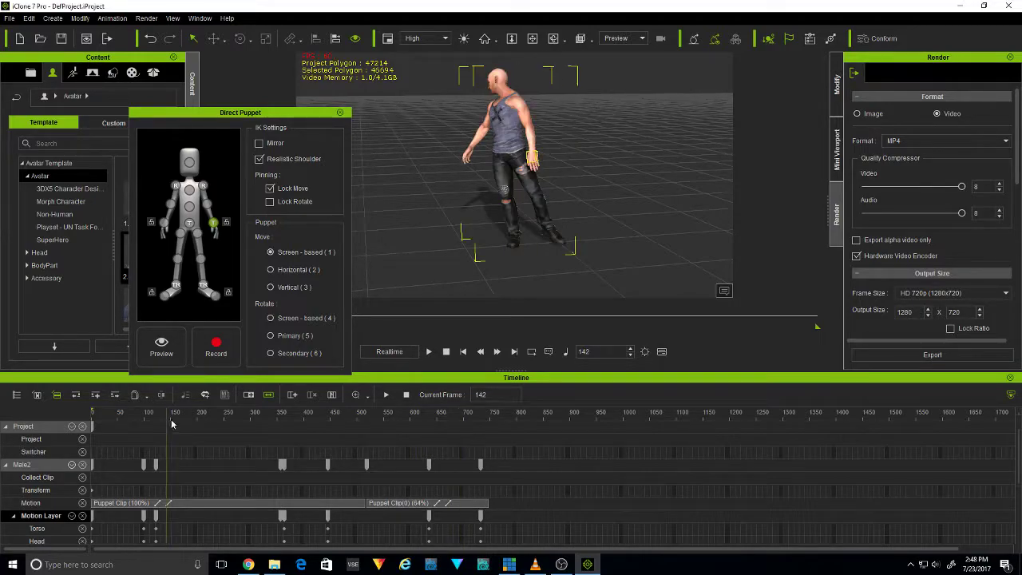
key("space")
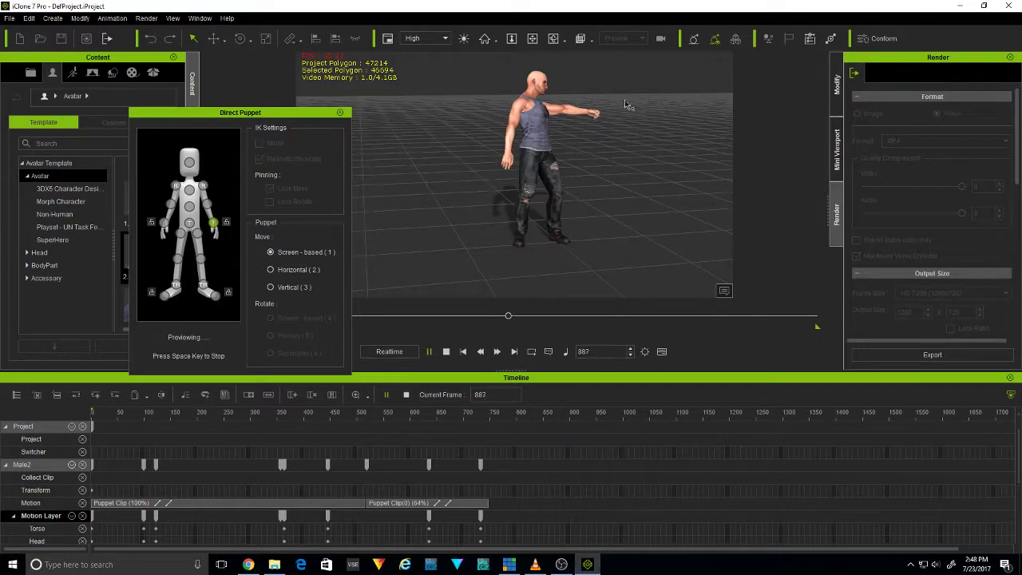
key("space")
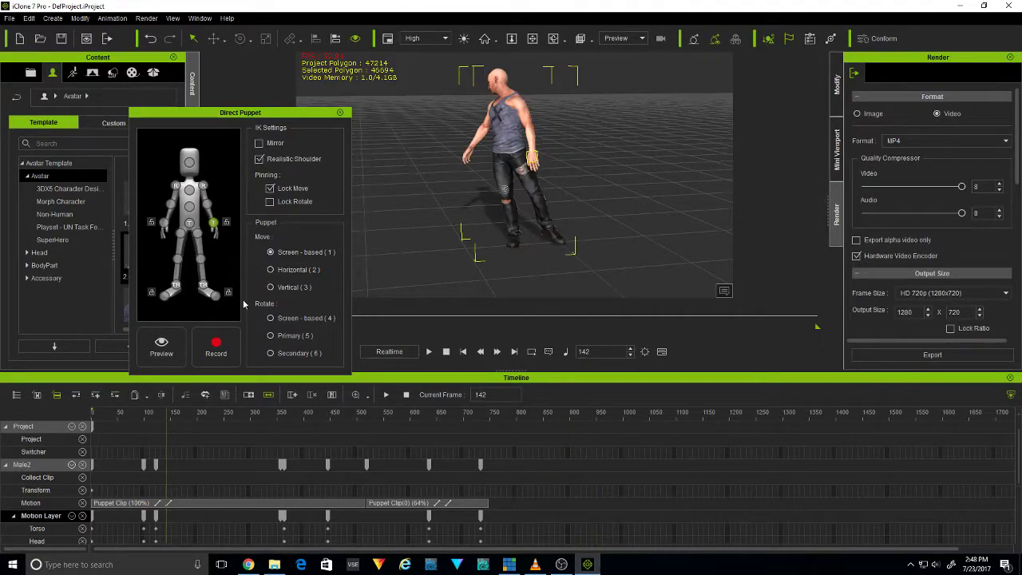
Preview puppeteering the avatar's left foot with Screen-based movement and with Screen-based rotation
left_click(209, 289)
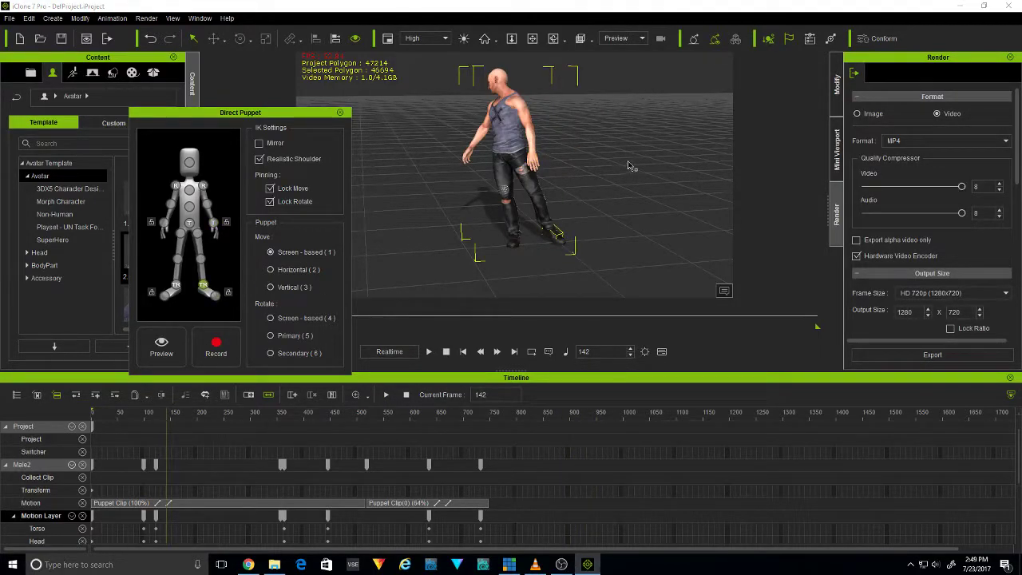
key("space")
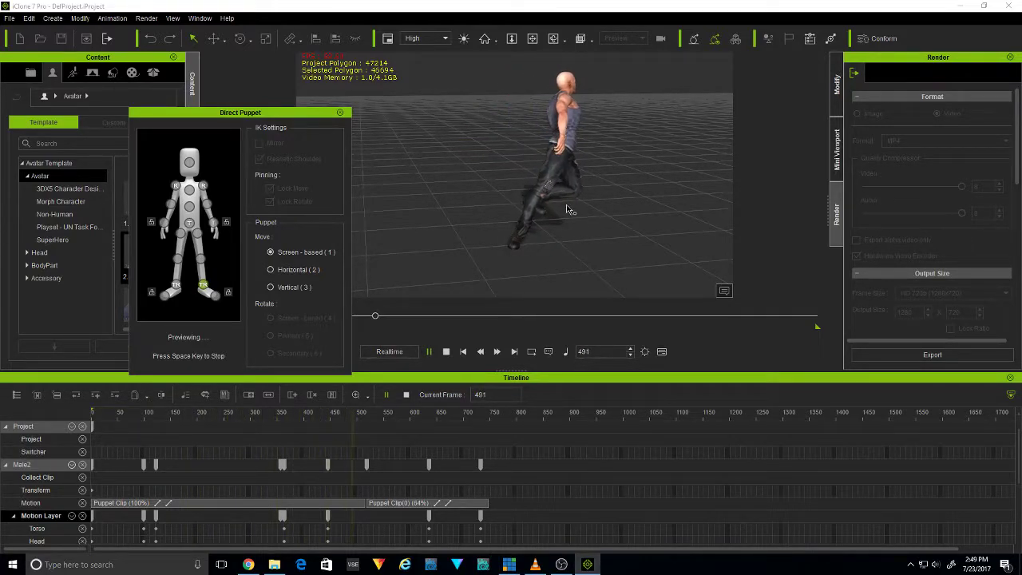
key("space")
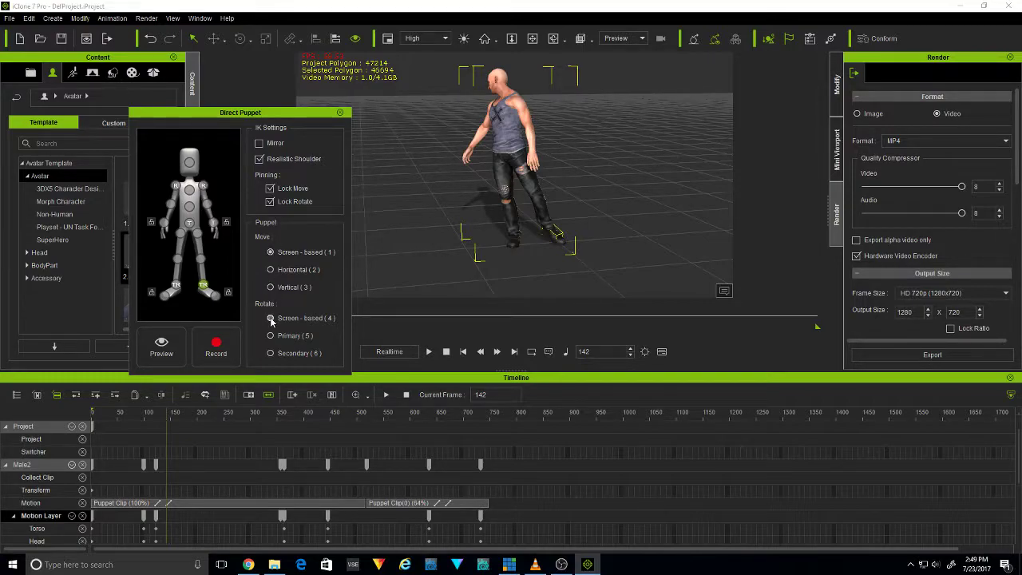
key("space")
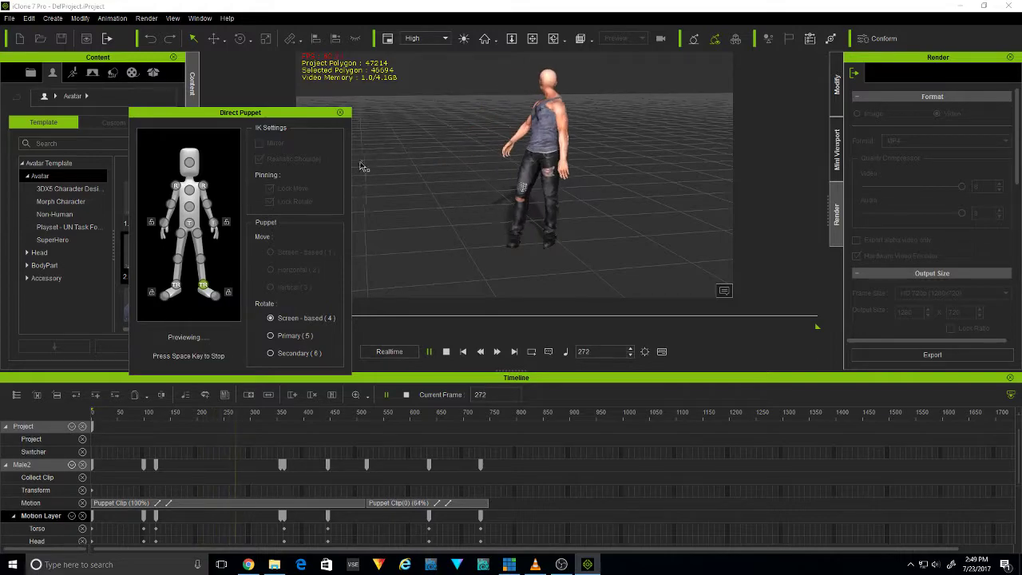
key("space")
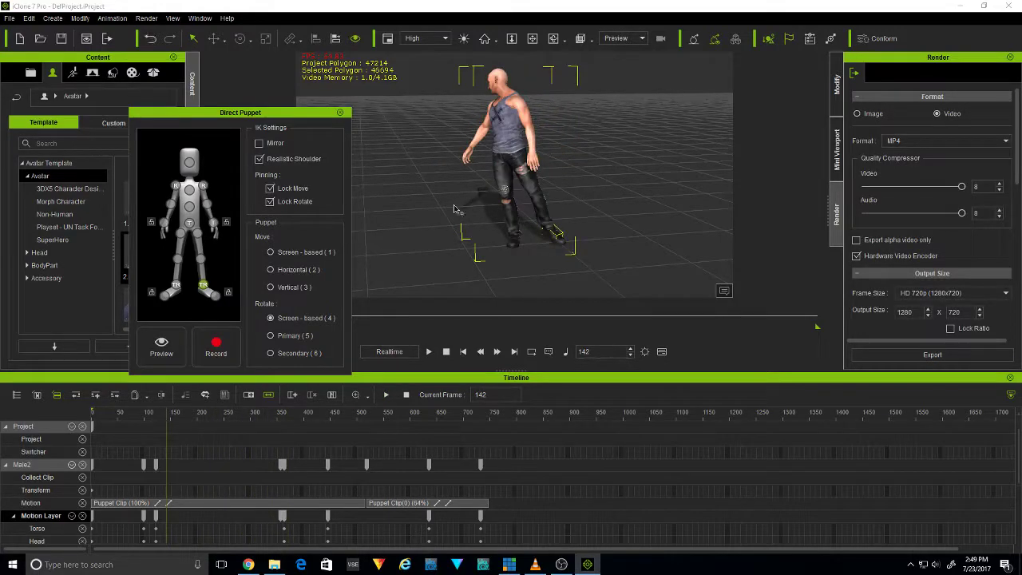
Select the left hand and preview puppeteering it with Screen-based rotation
left_click(213, 225)
key("space")
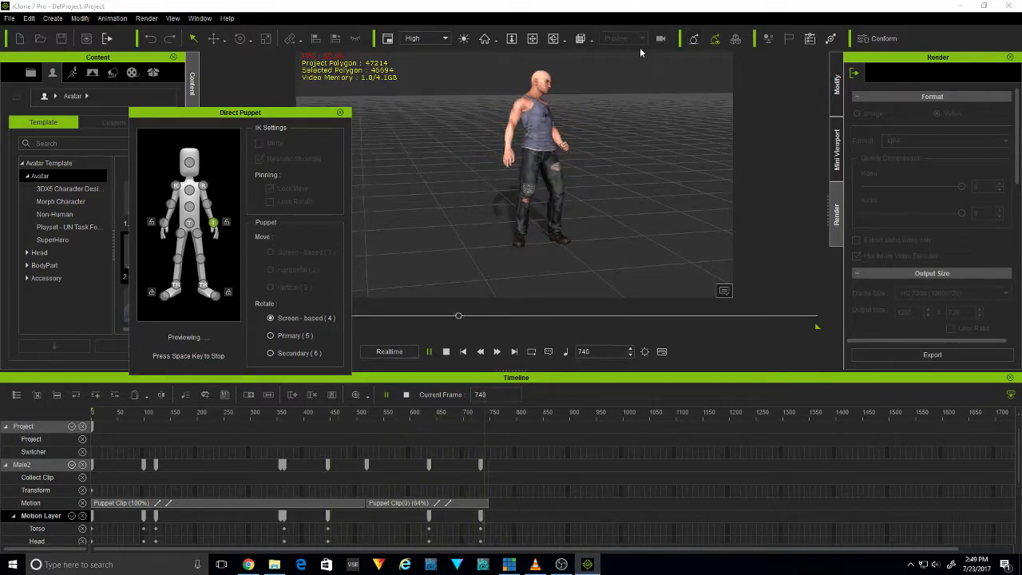
key("space")
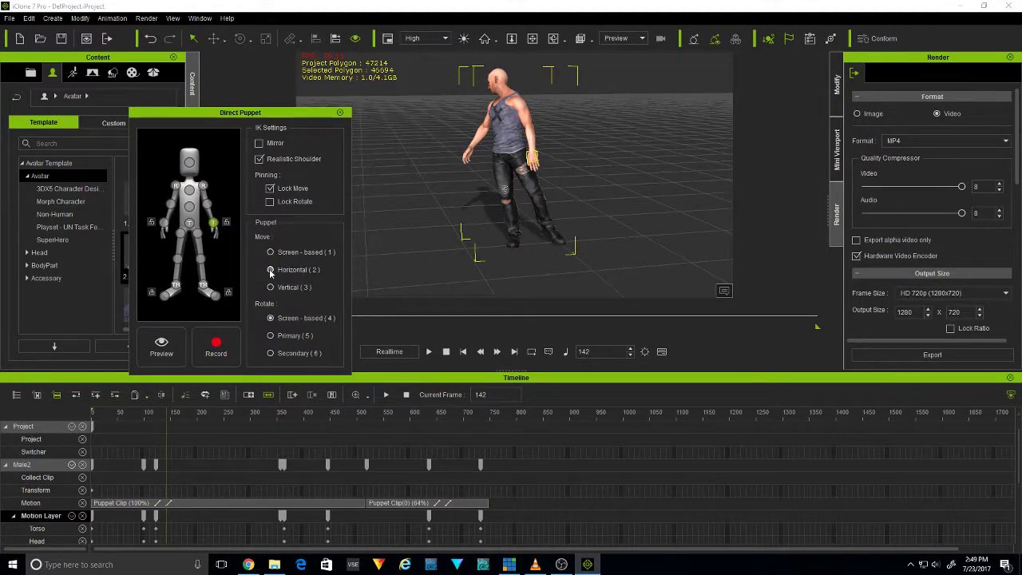
Preview puppeteering the left hand with Horizontal movement and with Vertical movement, and close Direct Puppet
key("space")
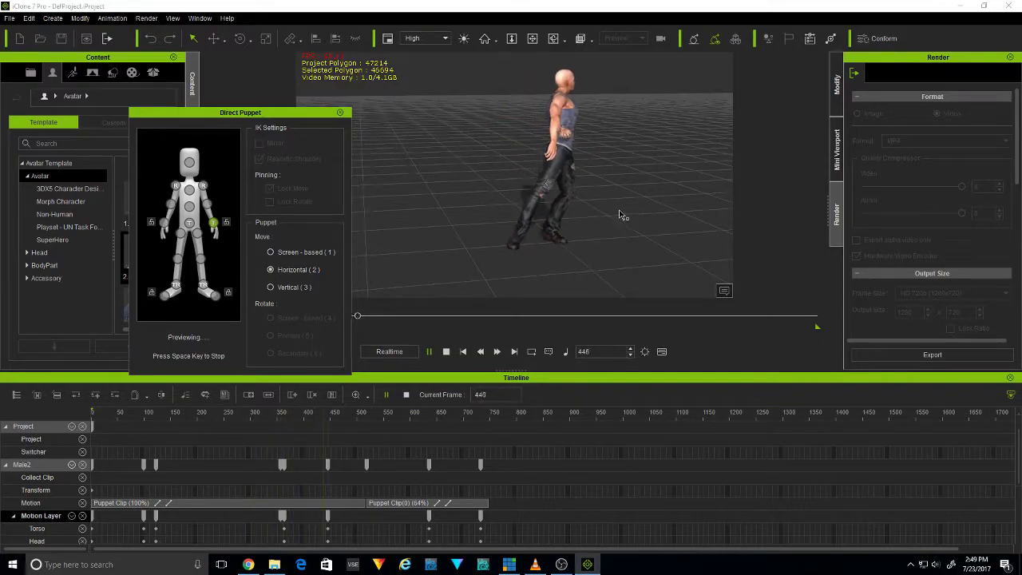
key("space")
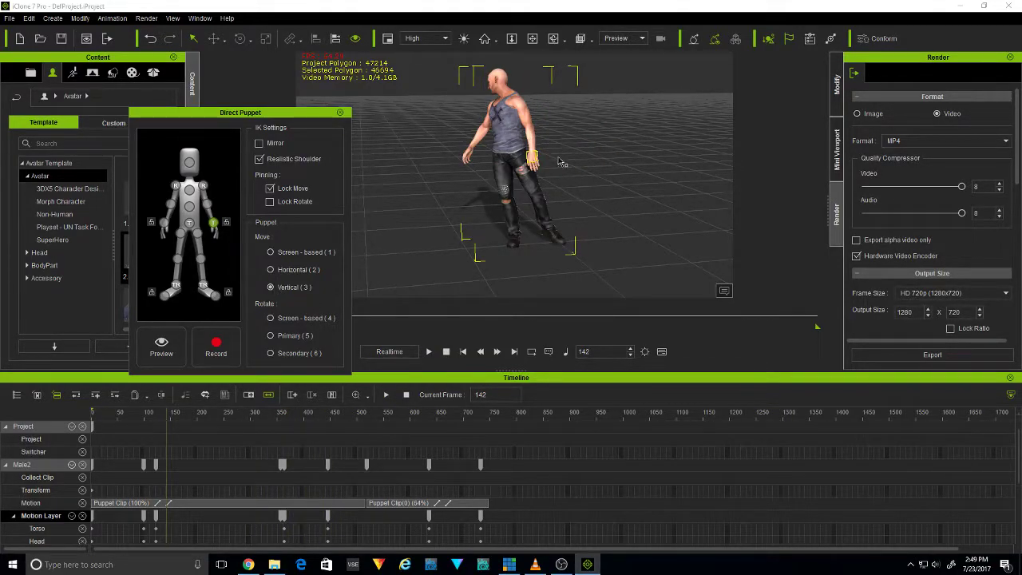
key("space")
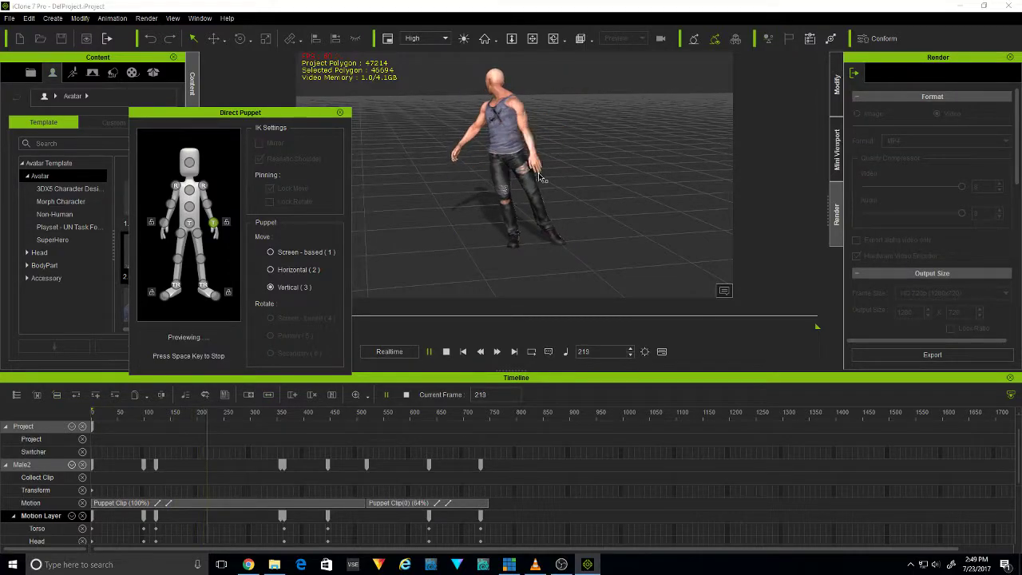
key("space")
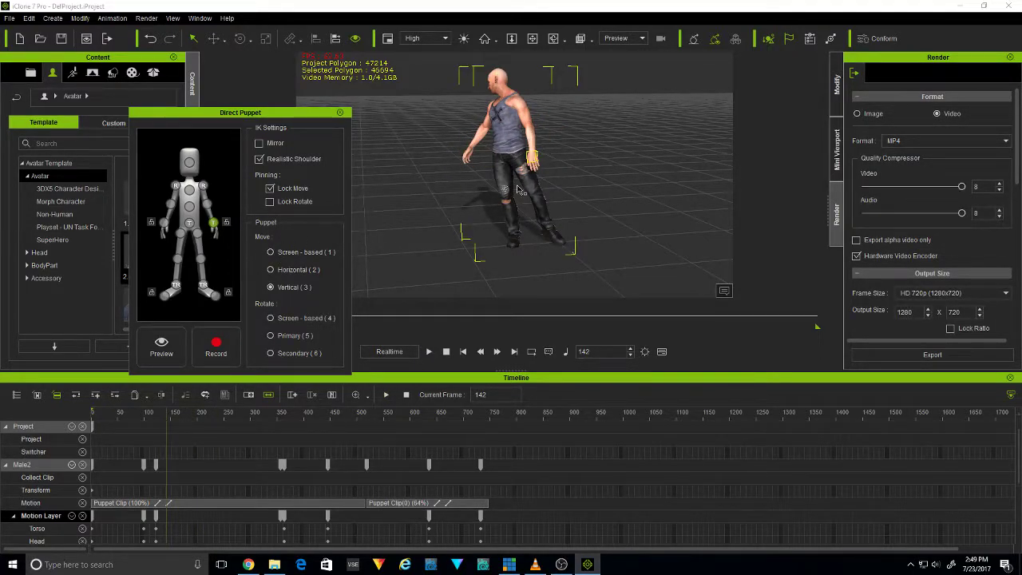
left_click(338, 113)
left_click(442, 157)
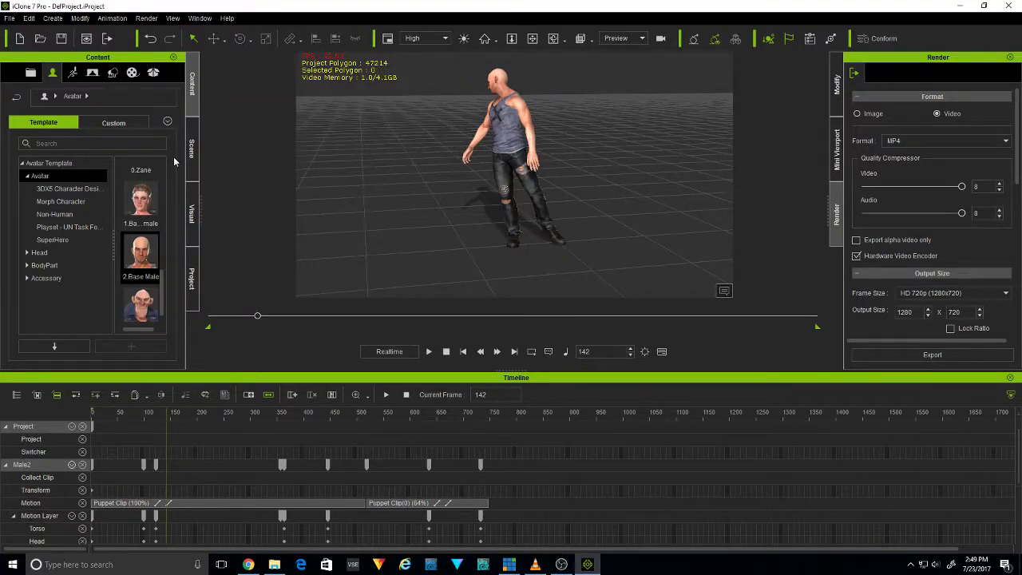
left_click(120, 19)
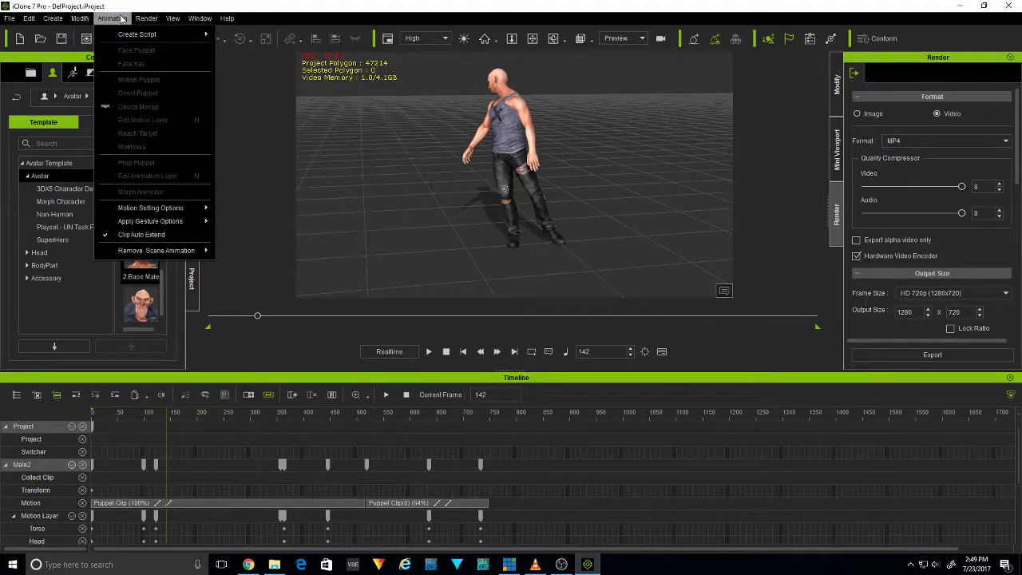
left_click(517, 151)
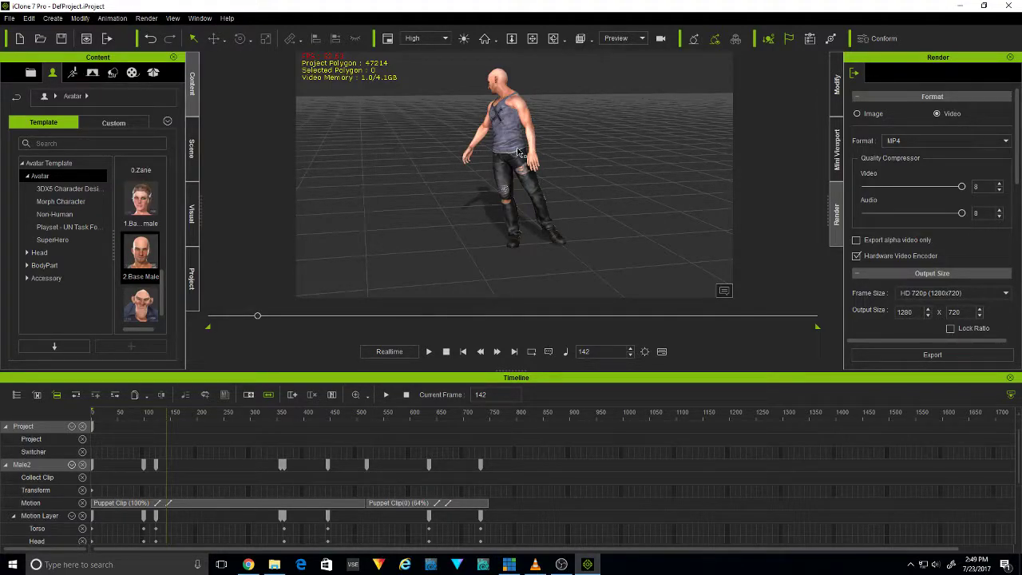
Open Reach Target for the avatar, place its window clear of the figure, and select the left hand as effector
left_click(517, 112)
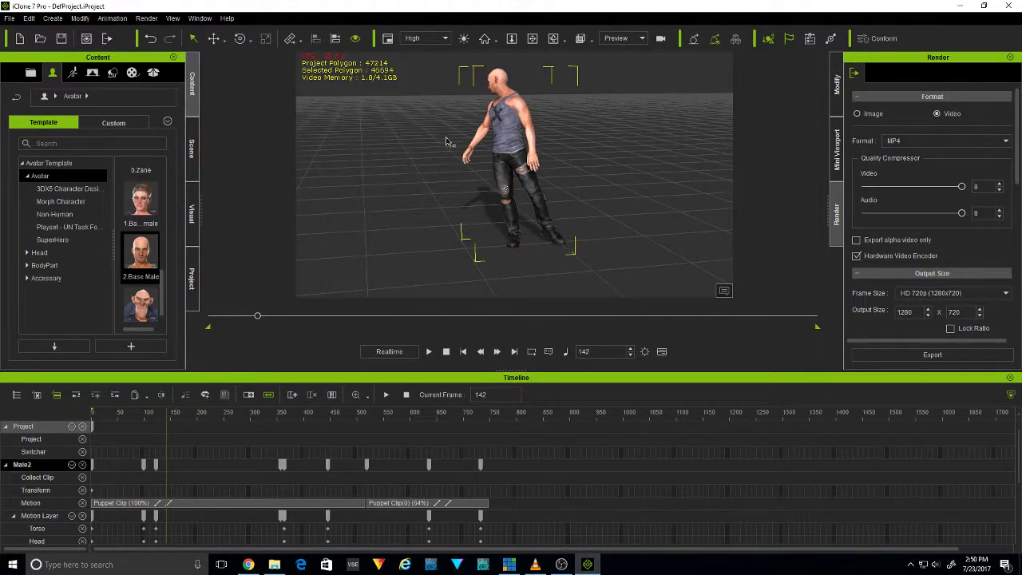
left_click(112, 18)
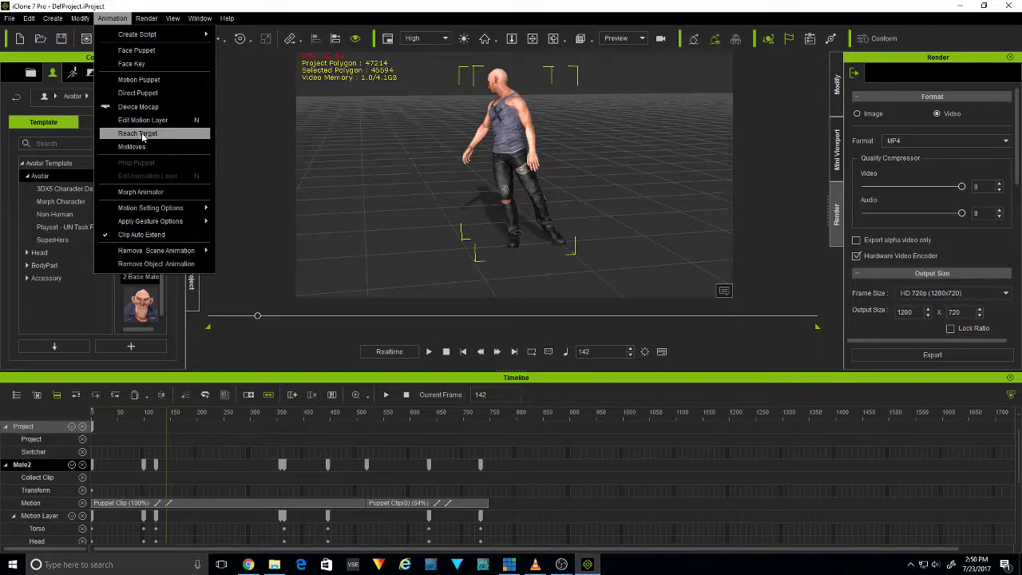
left_click(142, 134)
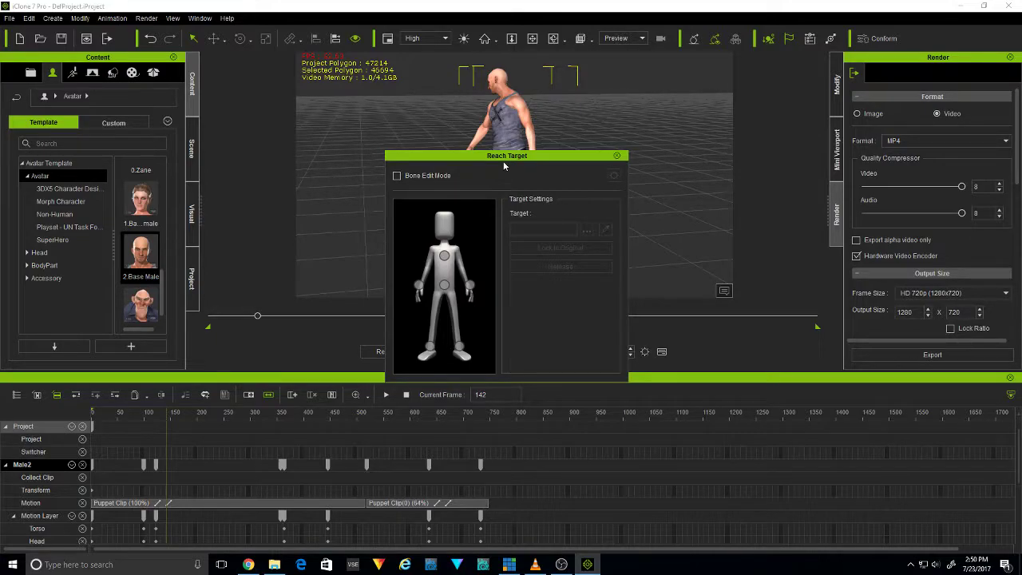
left_click_drag(503, 157, 206, 138)
left_click(174, 265)
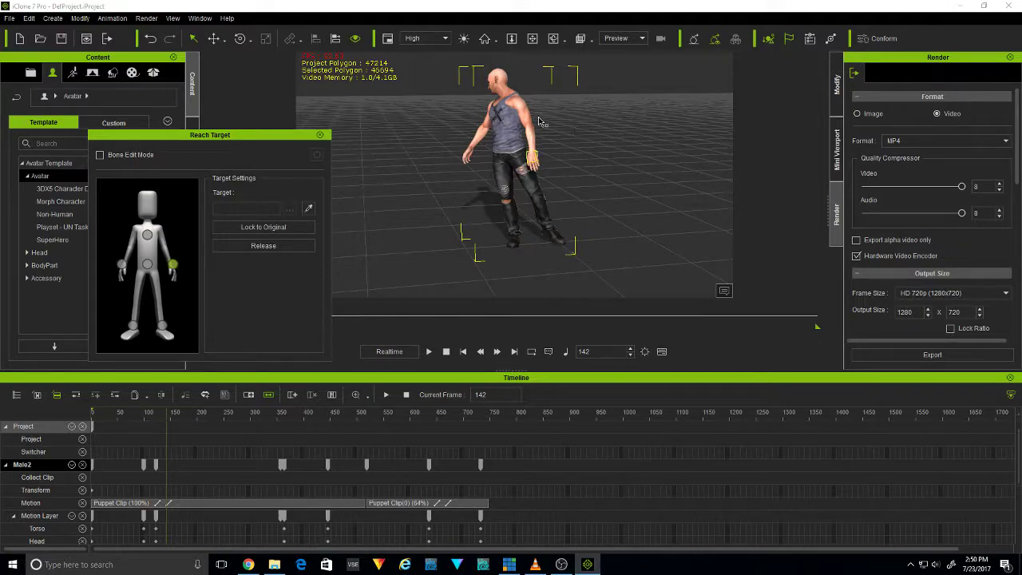
Go to frame 318 and add a primitive box to the scene
middle_click_drag(420, 151, 416, 152)
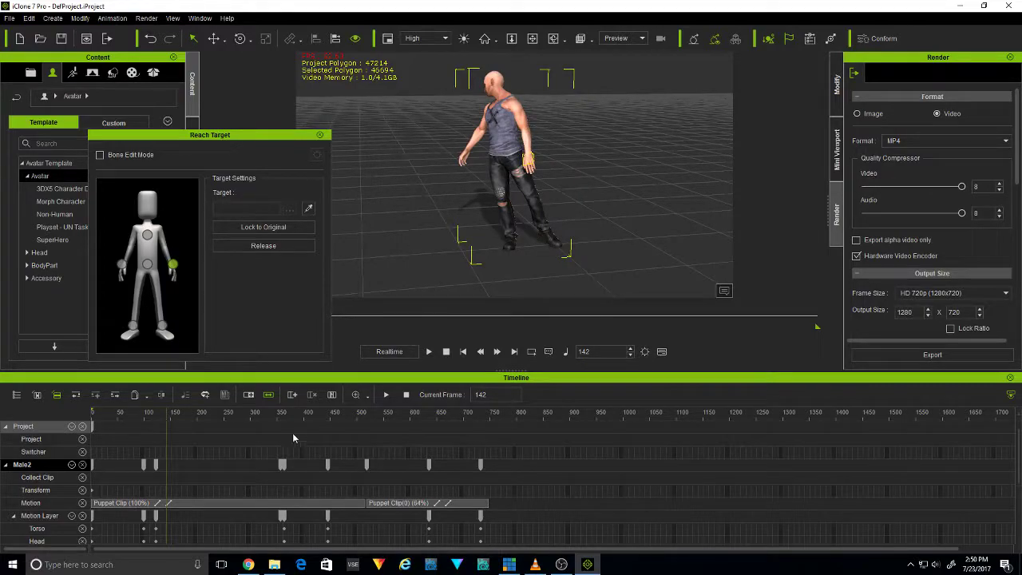
left_click_drag(170, 416, 261, 412)
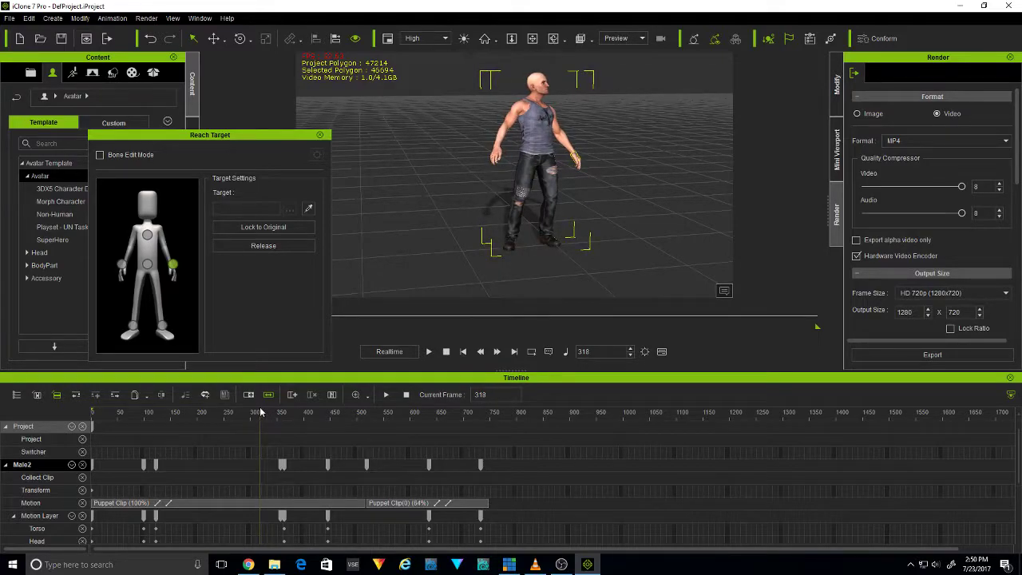
left_click(53, 17)
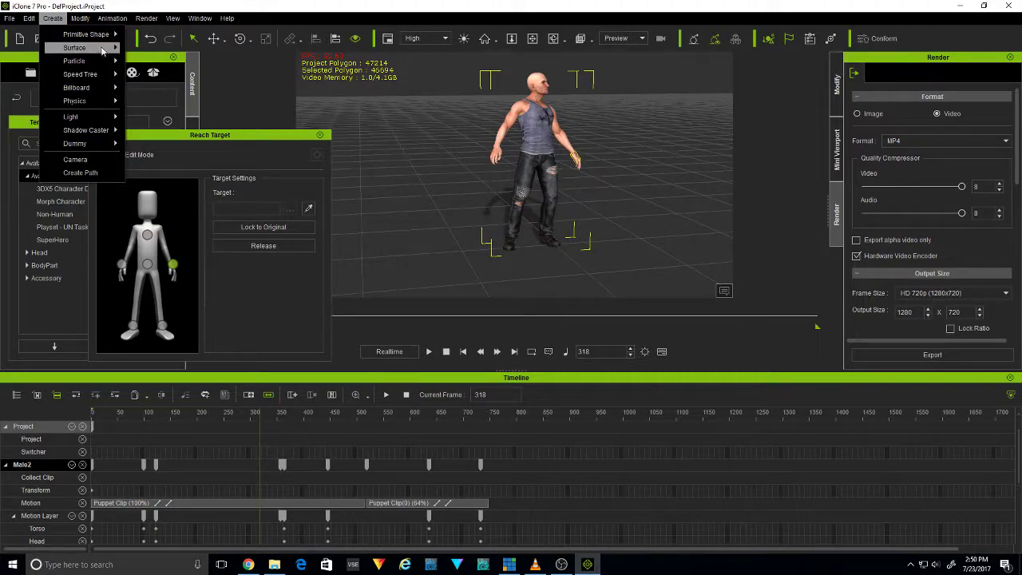
mouse_move(94, 40)
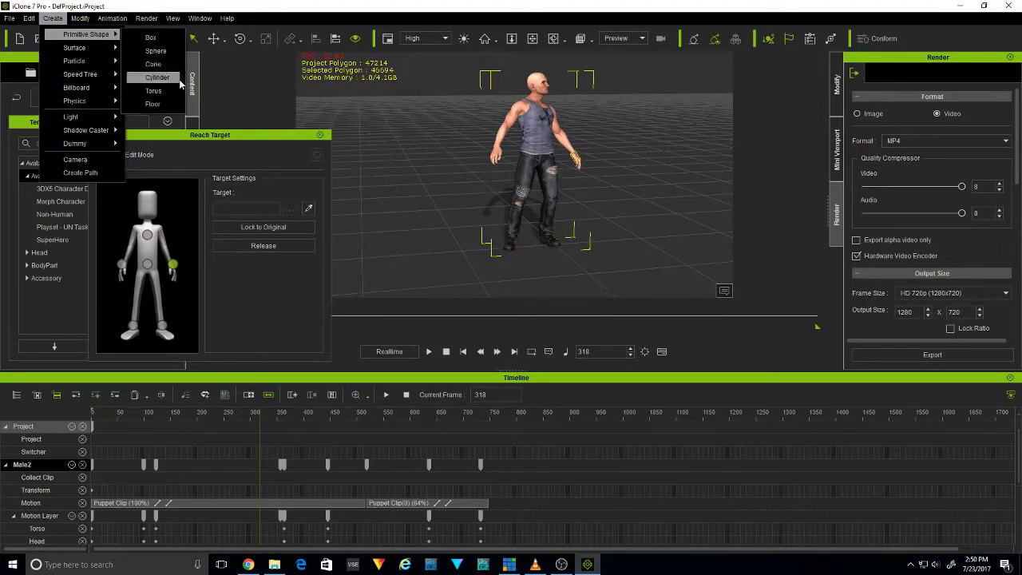
left_click(177, 51)
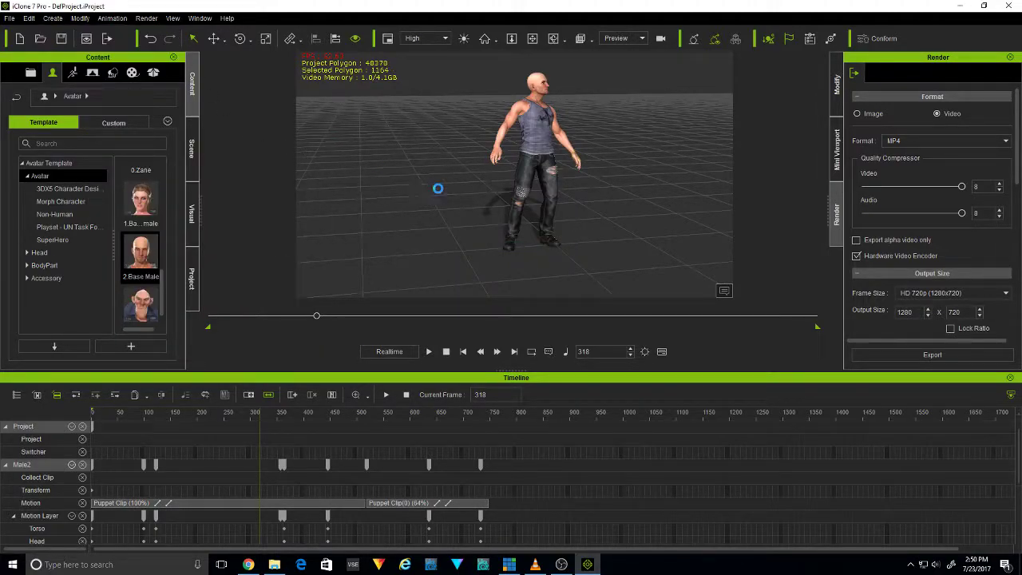
left_click(512, 38)
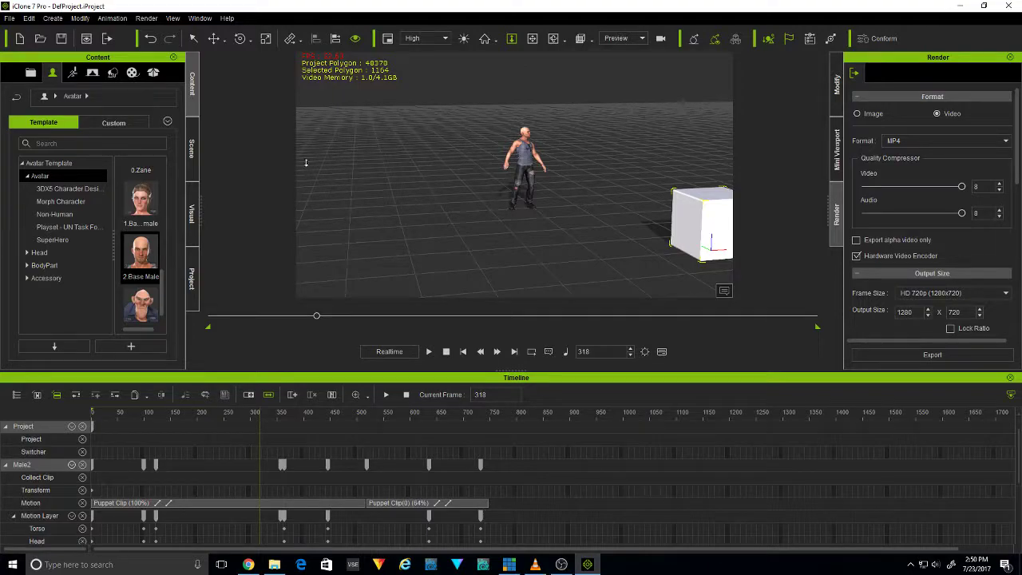
Move the box beside the avatar's left leg and scale it down uniformly to about knee height
left_click(213, 38)
left_click_drag(688, 240, 584, 239)
left_click_drag(644, 188, 542, 208)
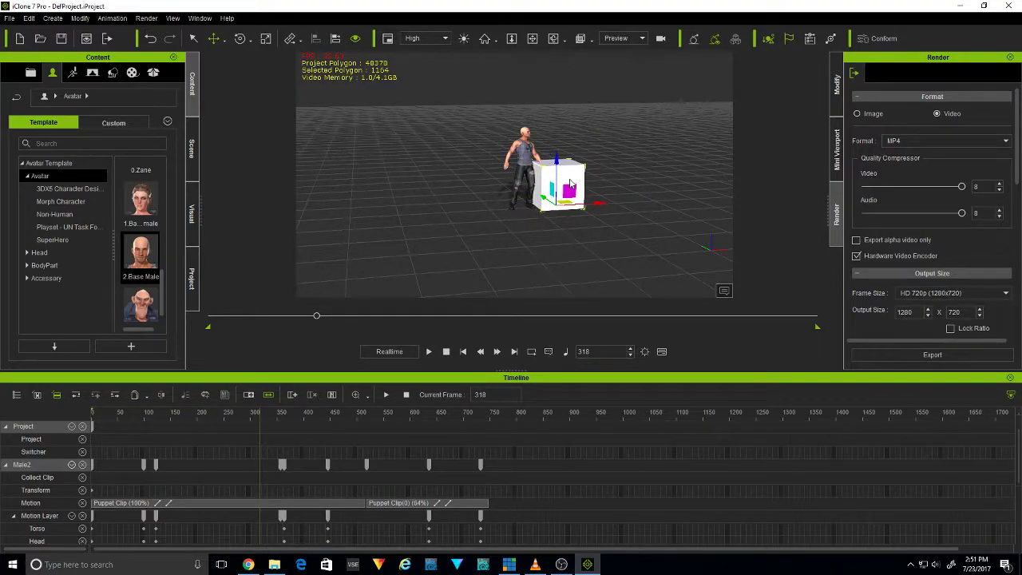
key("r")
left_click_drag(553, 208, 229, 290)
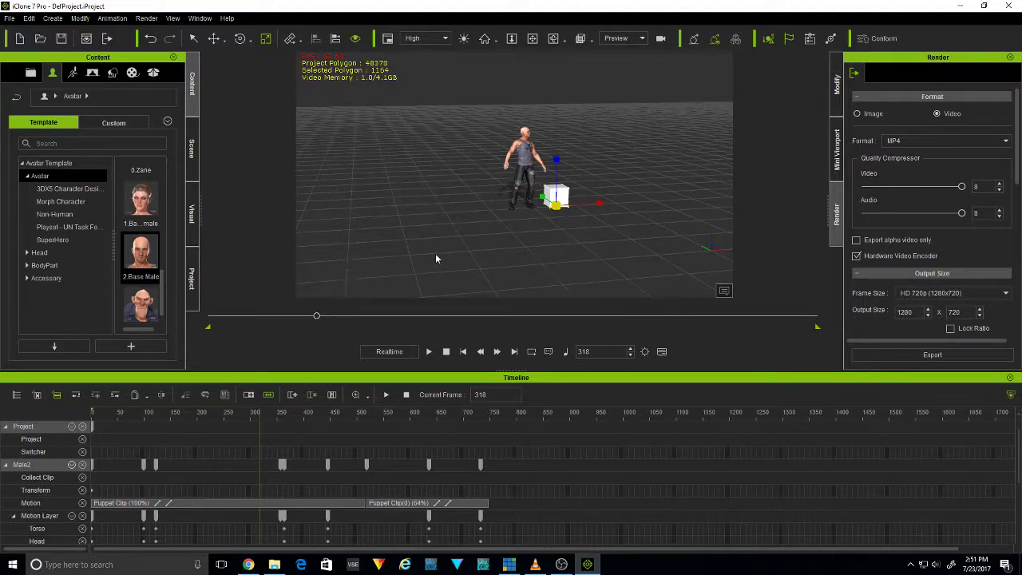
key("w")
left_click_drag(599, 202, 537, 197)
left_click(577, 131)
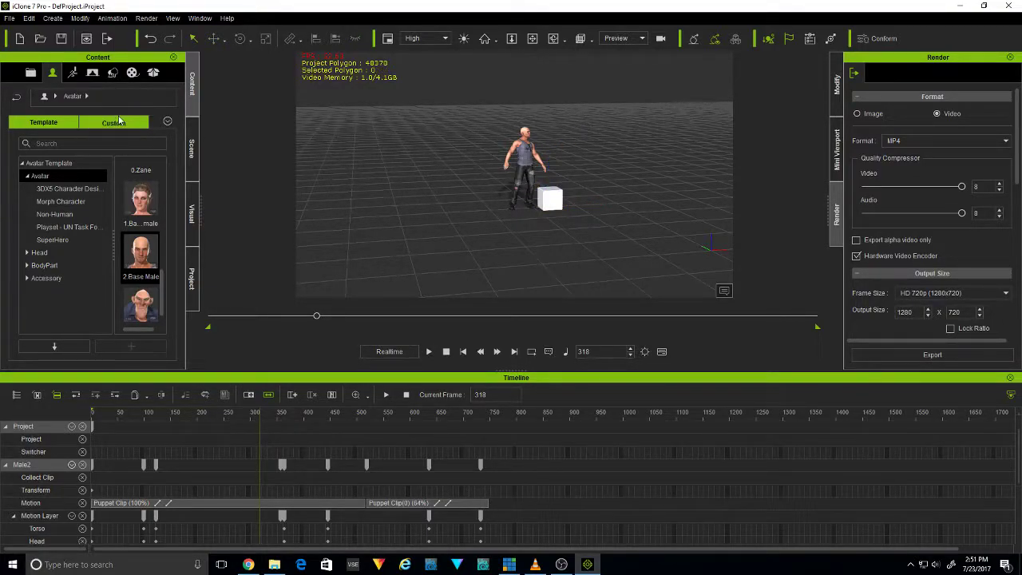
Add a primitive cylinder to the scene and scale it down uniformly to a small post
left_click(53, 18)
mouse_move(94, 35)
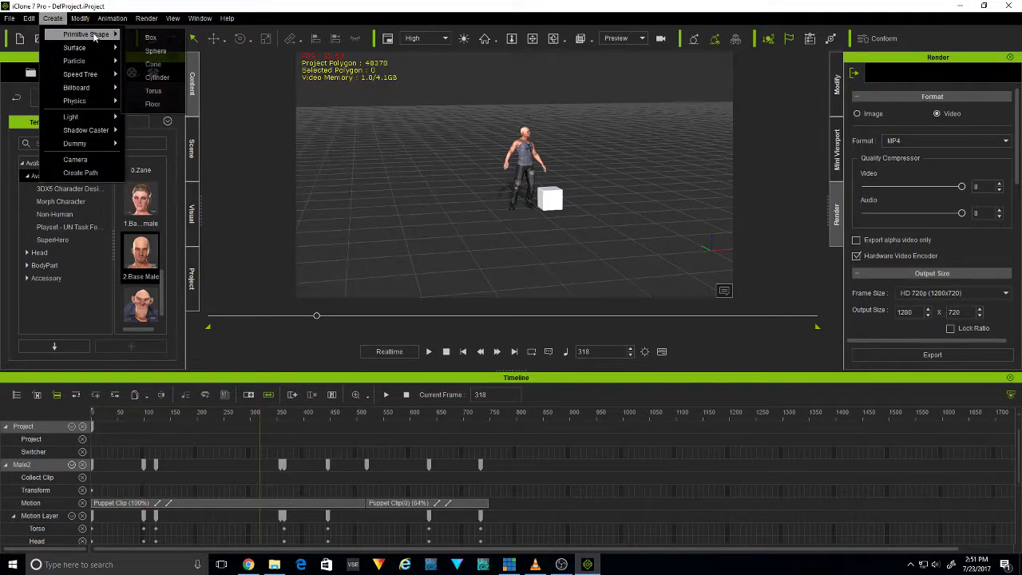
left_click(172, 78)
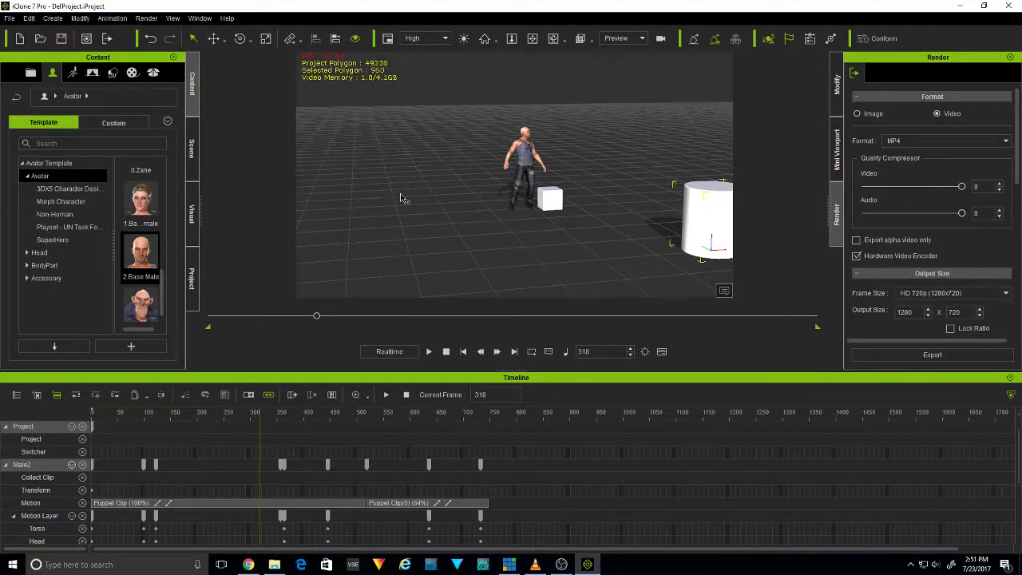
key("r")
left_click_drag(706, 254, 296, 468)
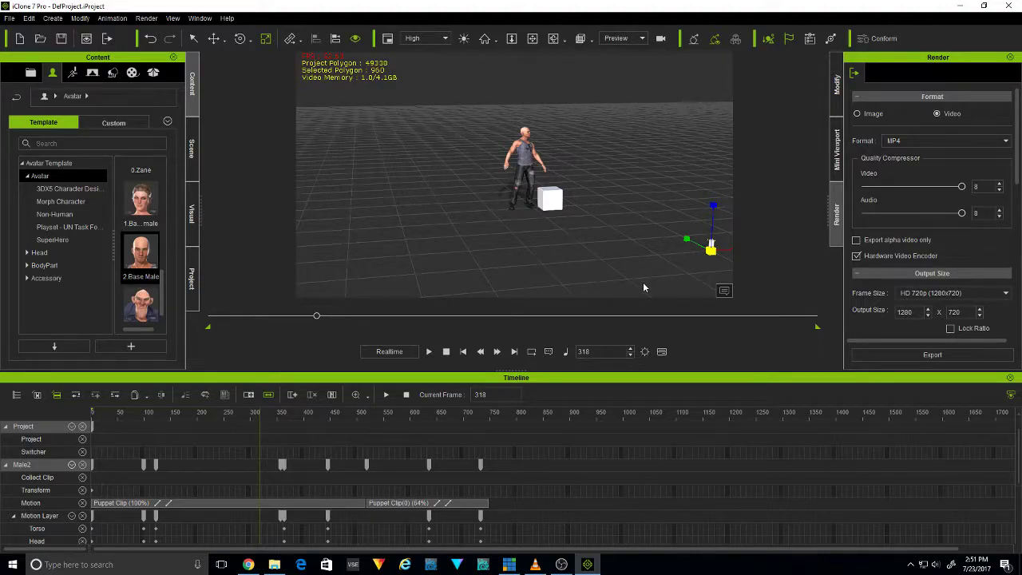
left_click(639, 228)
Align the cylinder to the box on the X and Y axes, using Pivot
left_click(711, 246)
left_click(290, 40)
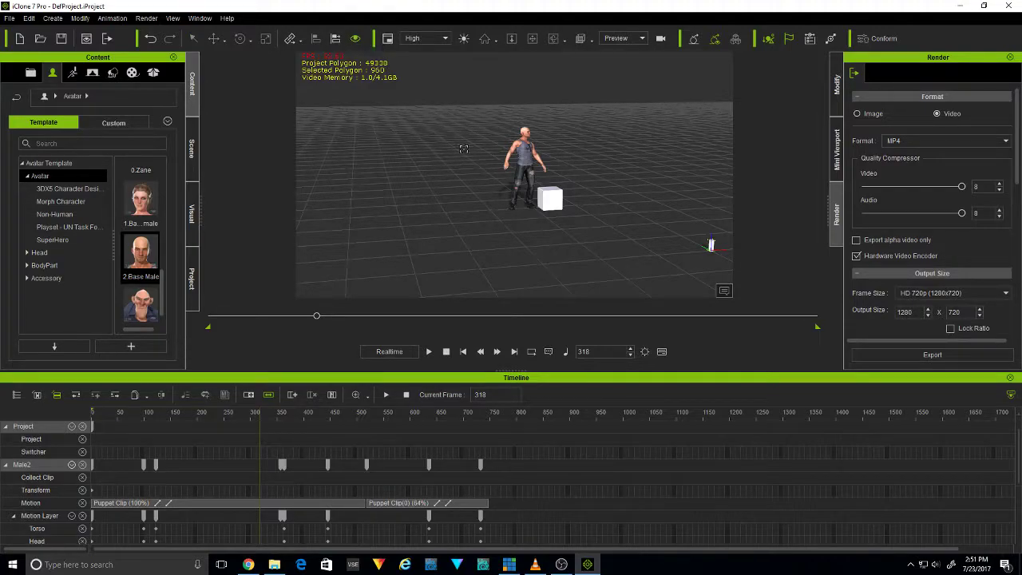
left_click(550, 205)
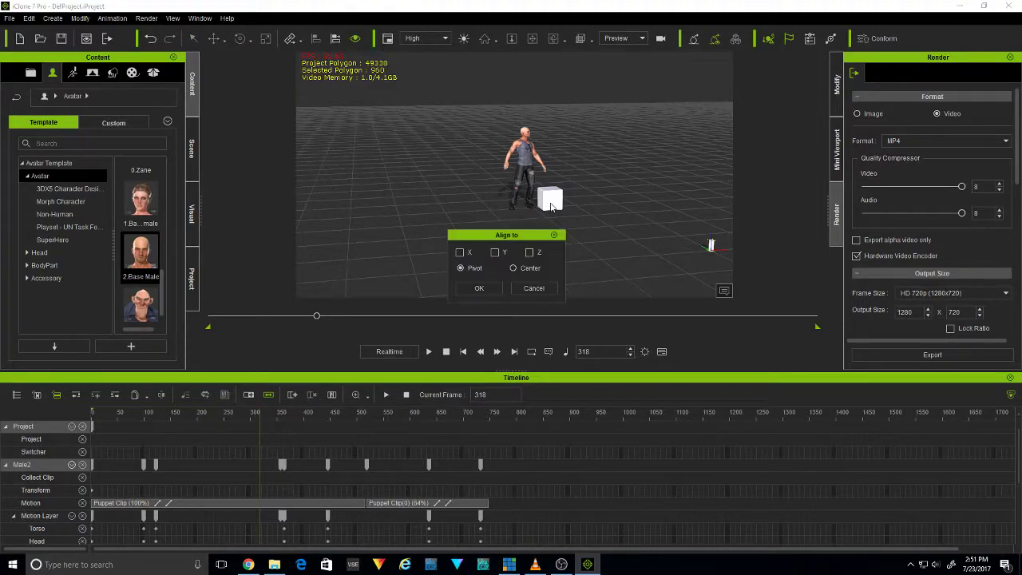
left_click(459, 252)
left_click(495, 253)
left_click(488, 291)
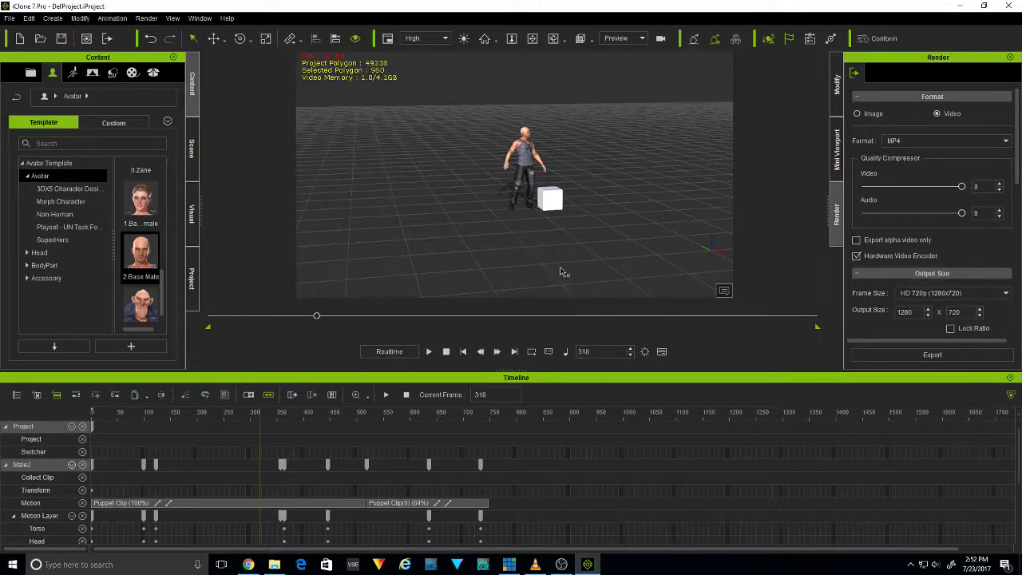
Raise the cylinder onto the box and shift it slightly toward the avatar's left hand
left_click(556, 201)
key("f")
scroll(547, 151, "down", 6)
scroll(547, 149, "down", 4)
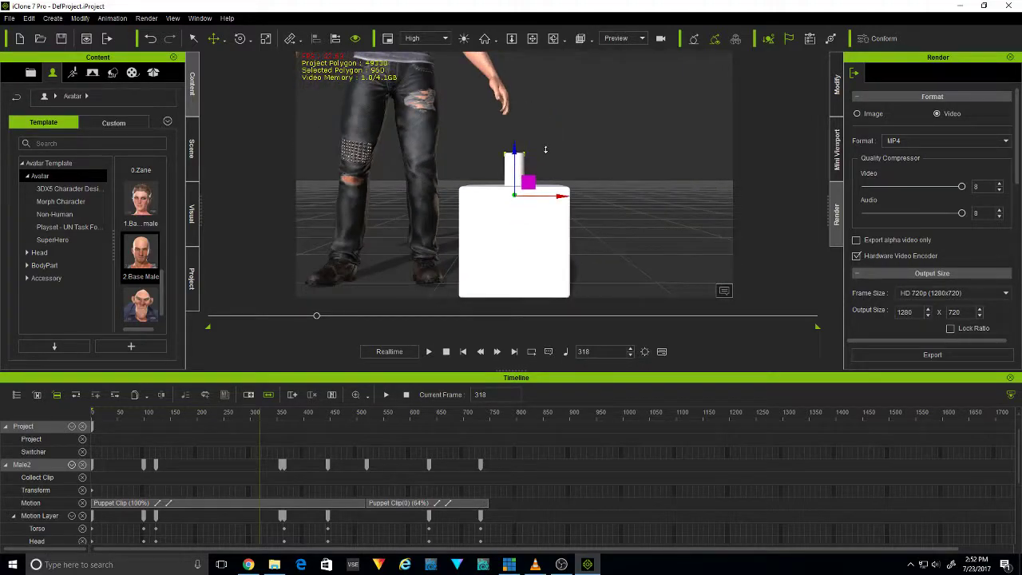
left_click_drag(568, 193, 554, 193)
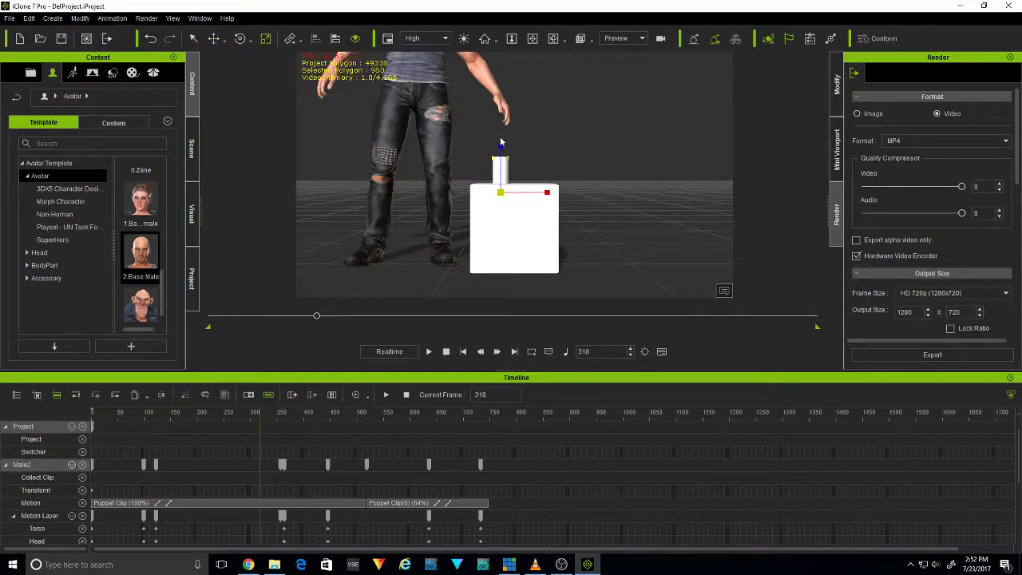
Stretch the cylinder vertically up to the avatar's hand and raise its base to the top of the box
left_click_drag(500, 145, 509, 40)
left_click(539, 161)
left_click(503, 179)
key("w")
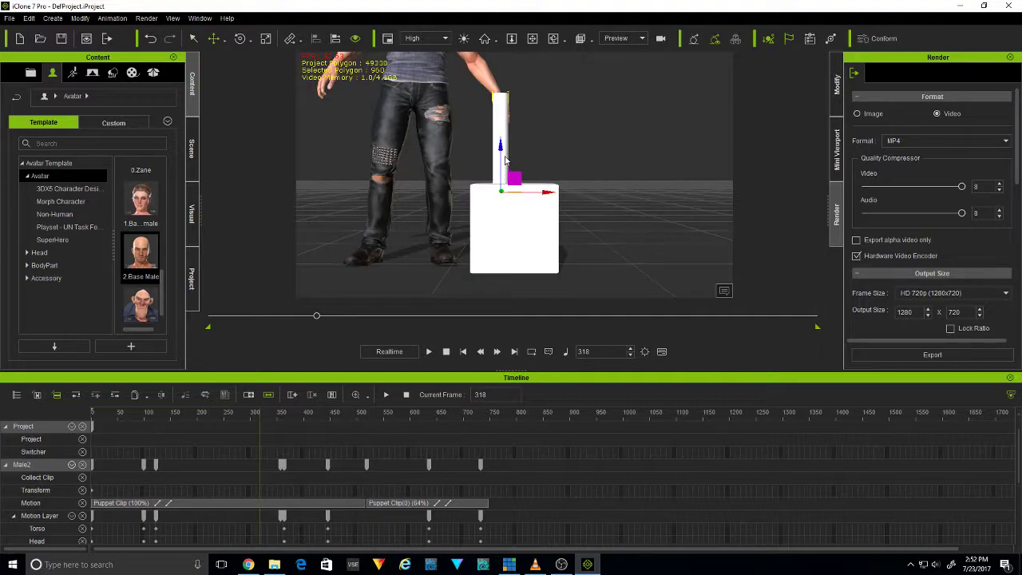
mouse_move(501, 145)
left_mouse_down()
mouse_move(501, 128)
mouse_move(501, 138)
left_mouse_up()
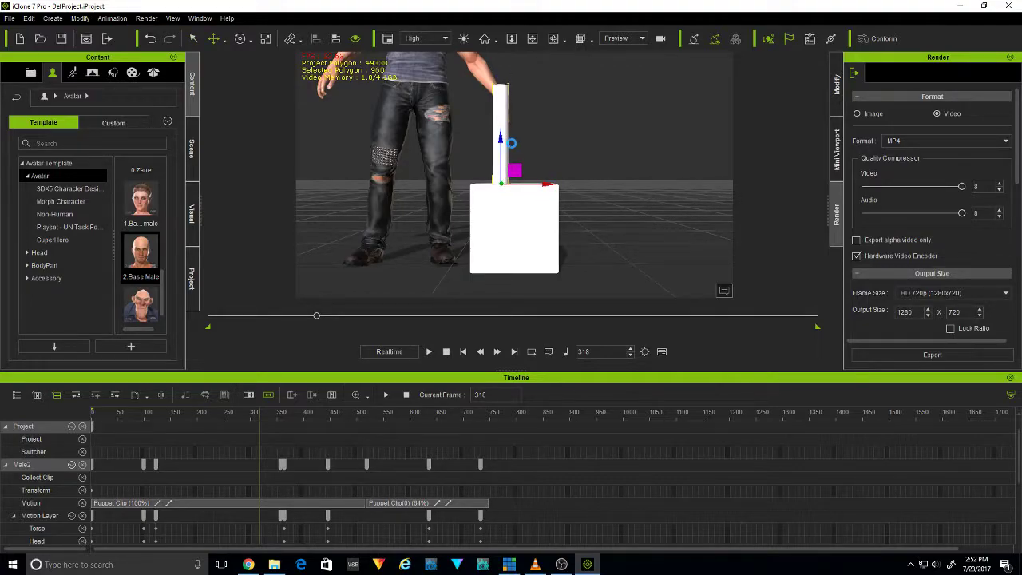
middle_click_drag(417, 128, 457, 146)
middle_click_drag(558, 134, 544, 113)
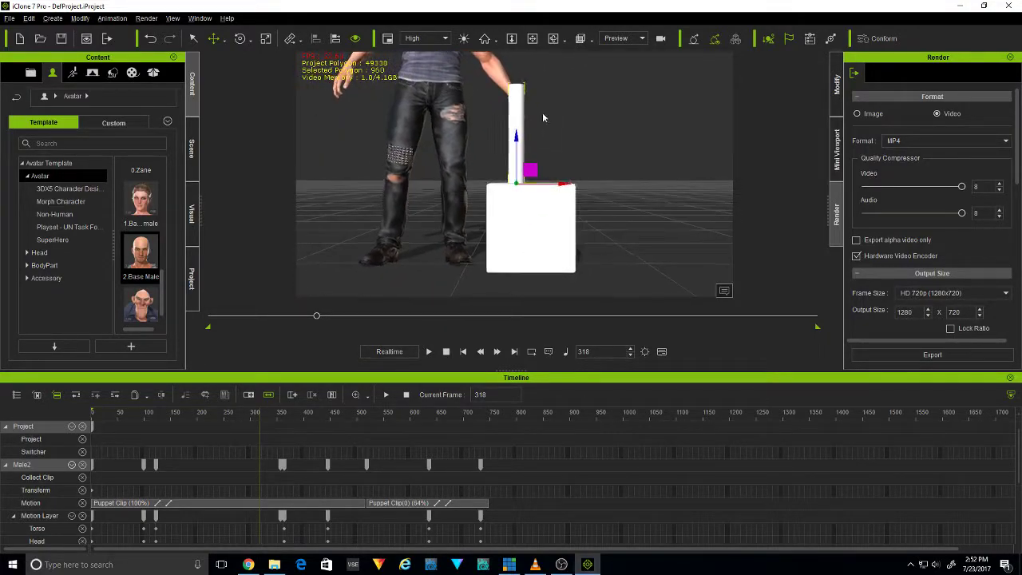
left_click(470, 122)
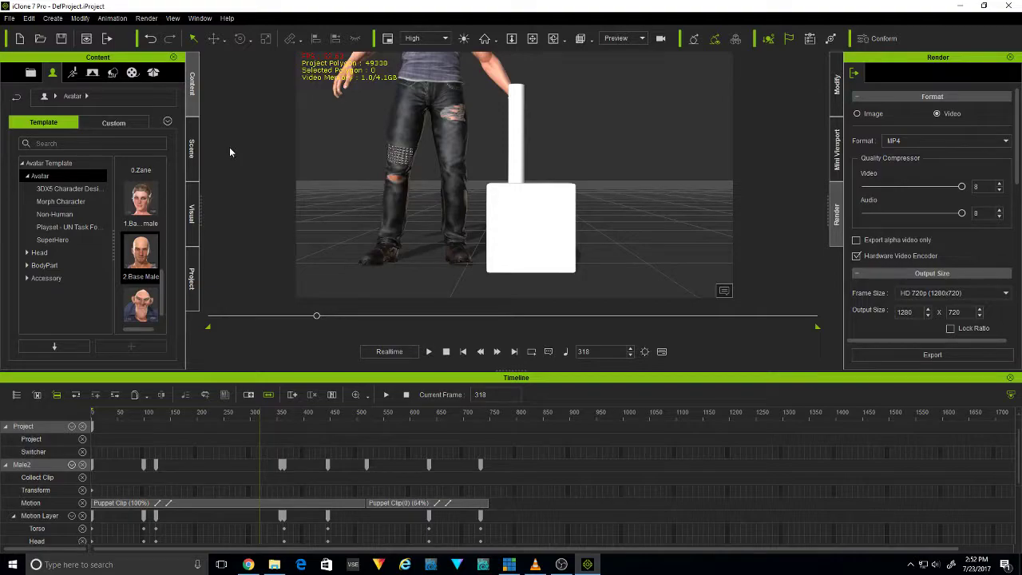
Examine the whole avatar together with the box and post from an angled view
middle_click_drag(330, 138, 521, 322)
scroll(490, 193, "down", 5)
mouse_move(407, 203)
middle_mouse_down()
mouse_move(436, 221)
mouse_move(395, 230)
mouse_move(397, 209)
middle_mouse_up()
scroll(398, 208, "down", 3)
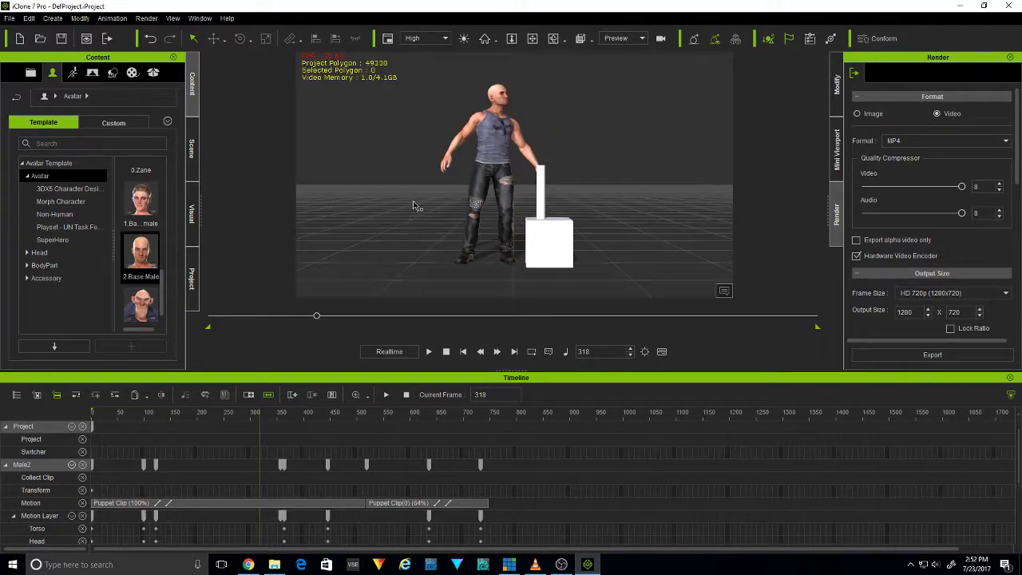
left_click(552, 39)
left_click_drag(688, 204, 503, 222)
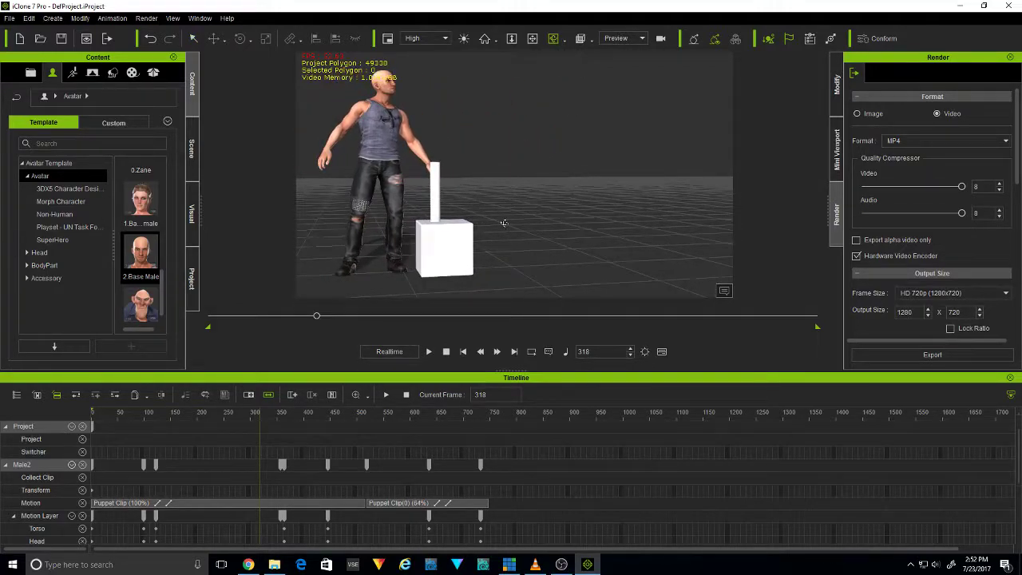
left_click(369, 151)
left_click_drag(369, 151, 445, 177)
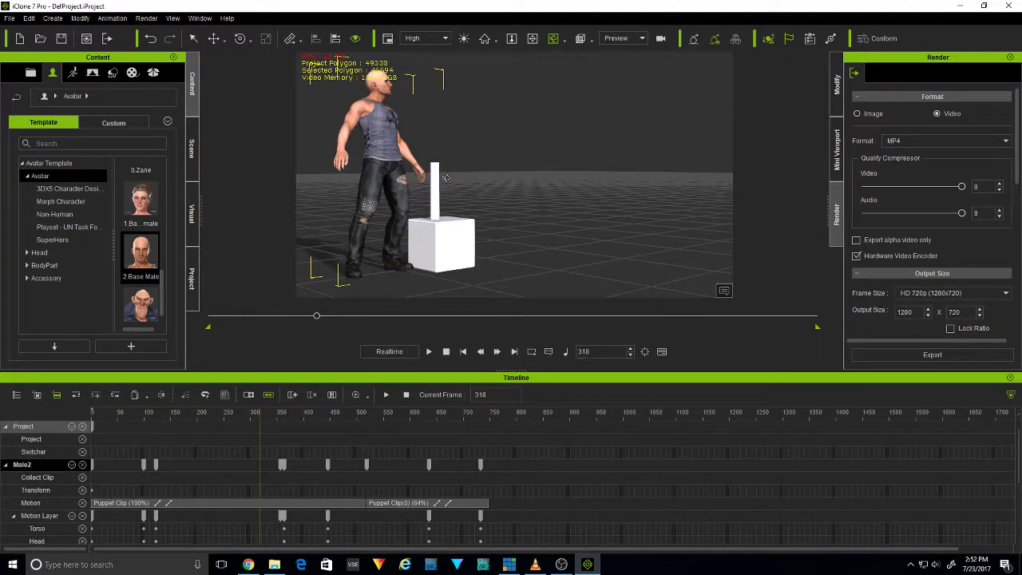
left_click(196, 38)
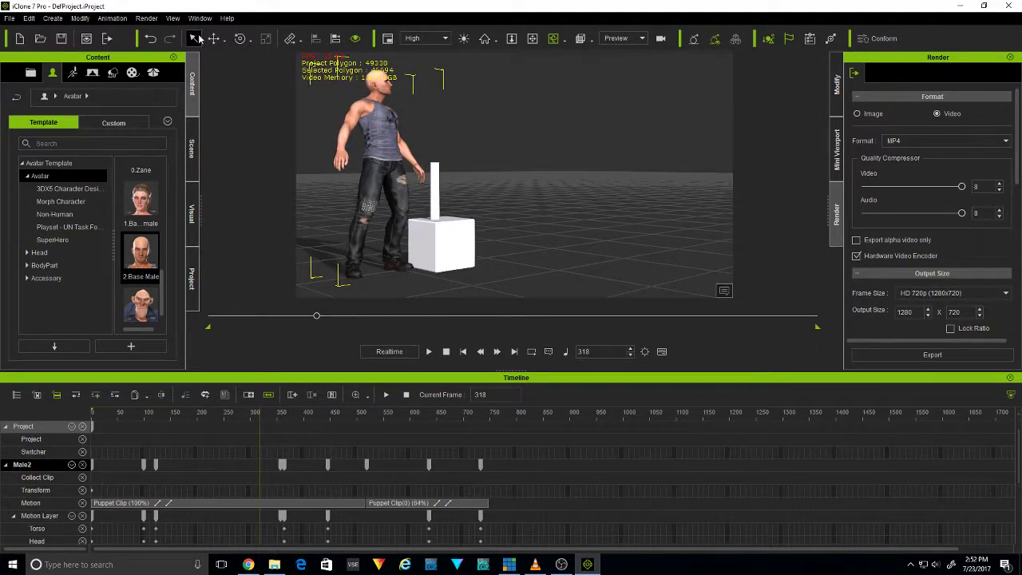
left_click(384, 157)
left_click(111, 18)
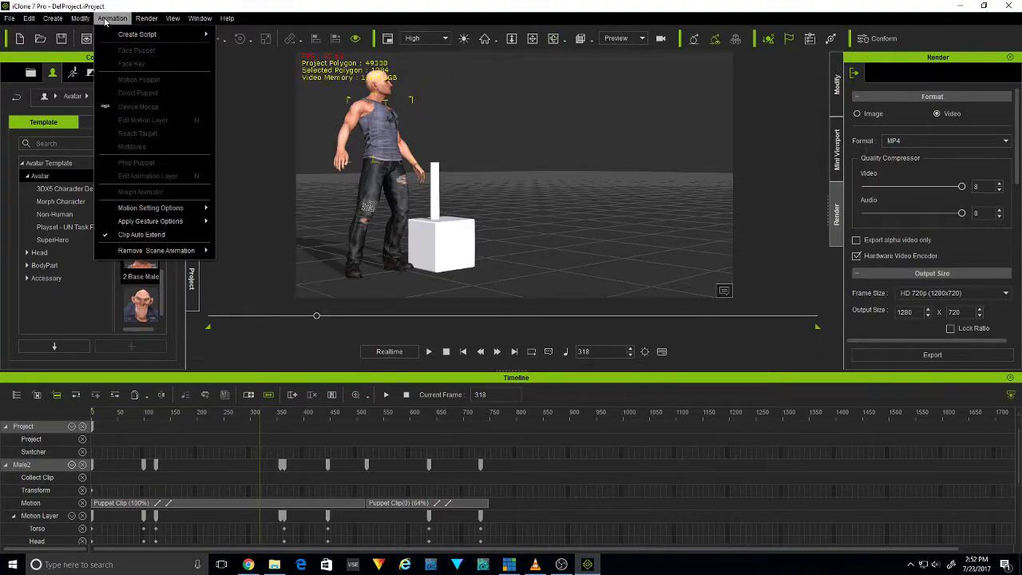
left_click(349, 163)
left_click(112, 18)
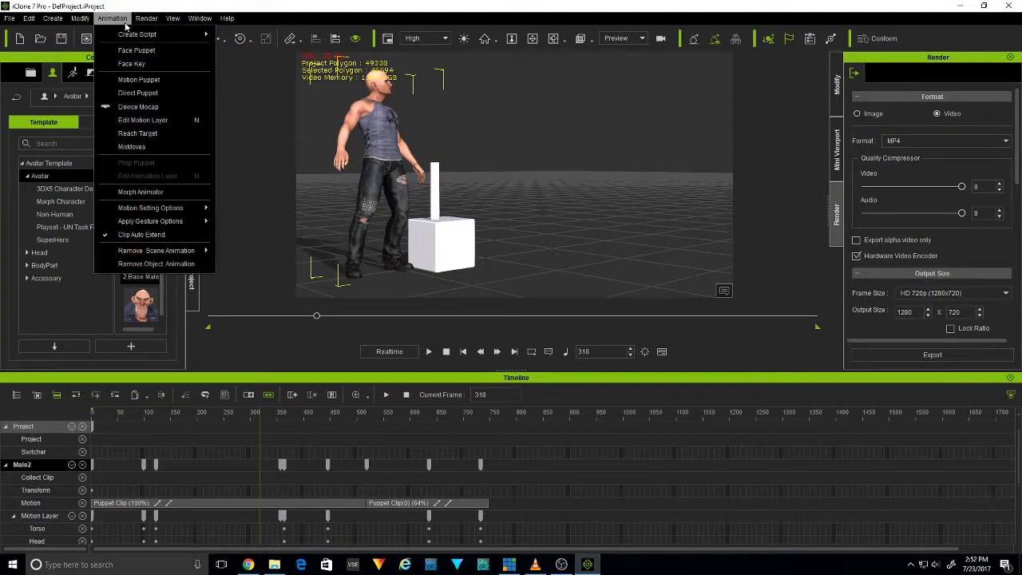
left_click(164, 134)
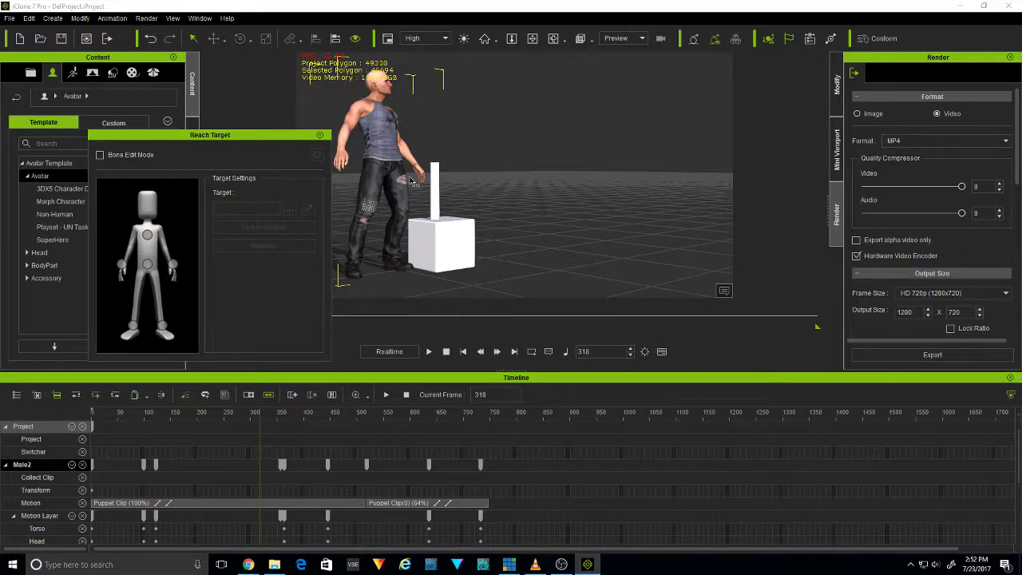
left_click(172, 264)
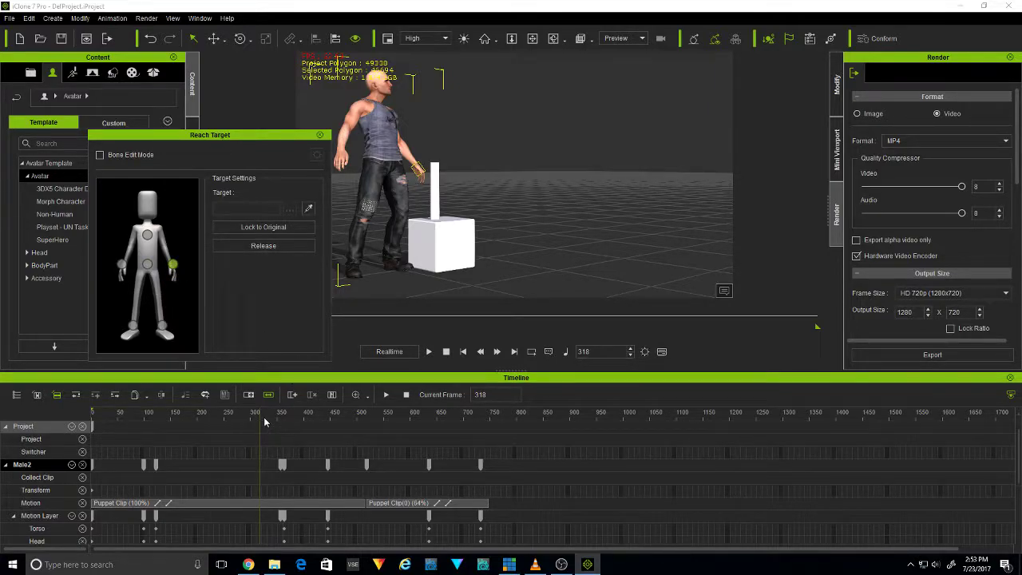
mouse_move(258, 417)
left_mouse_down()
mouse_move(238, 421)
mouse_move(276, 423)
left_mouse_up()
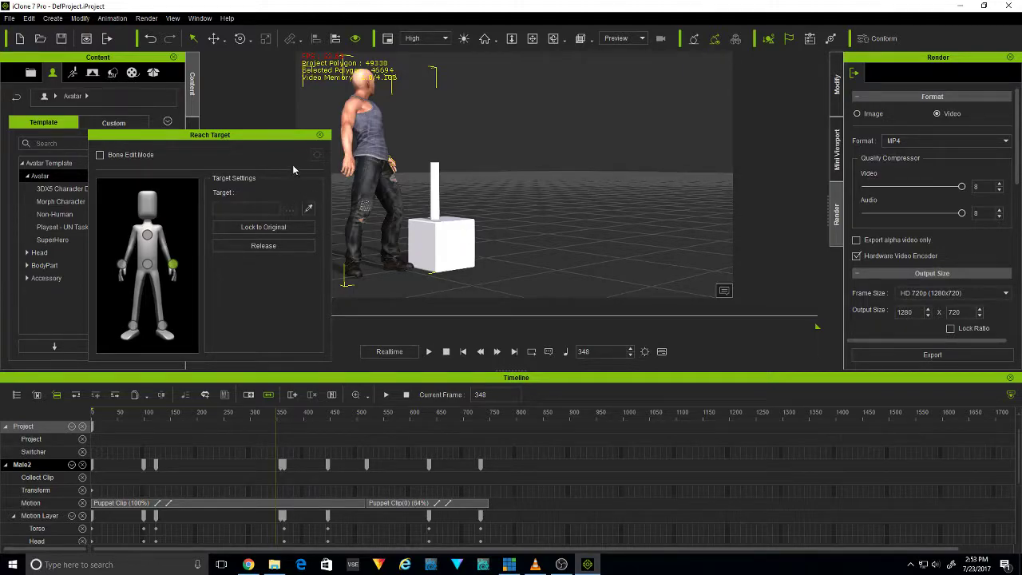
left_click(320, 135)
left_click(535, 272)
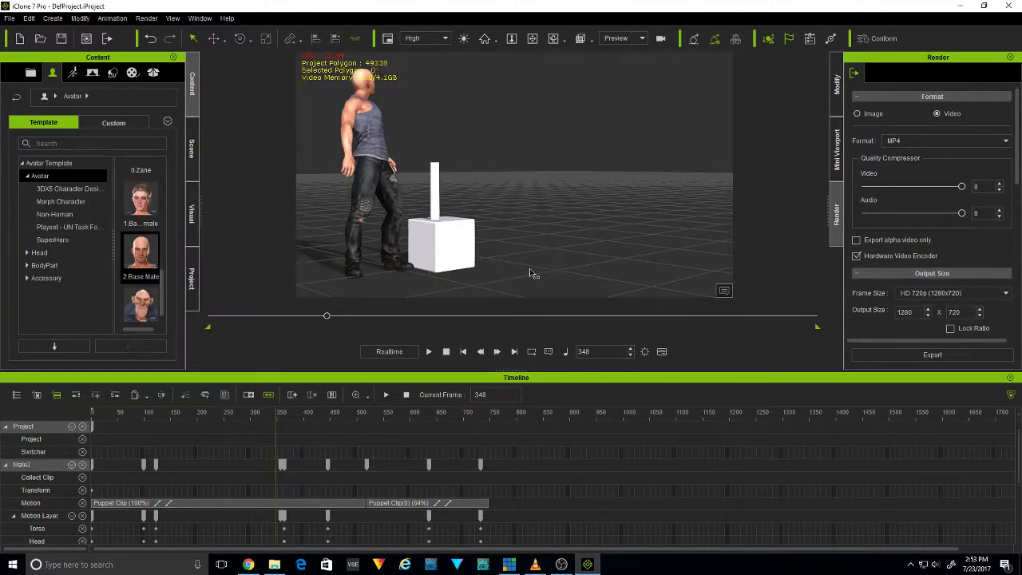
Select the box and the cylinder together and remove their object animation
left_click_drag(517, 285, 437, 179)
left_click(452, 247)
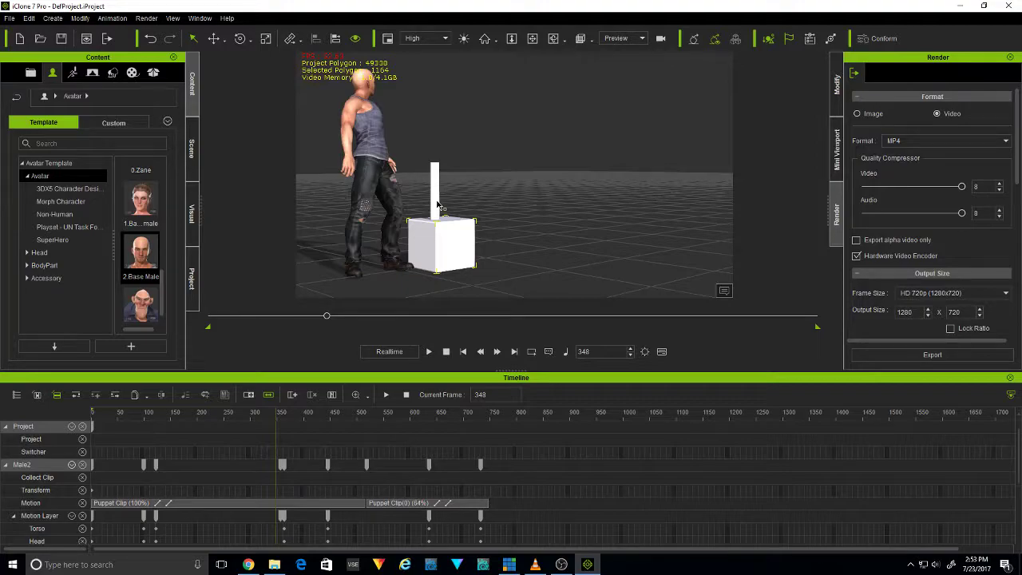
left_click(452, 245, "ctrl")
right_click(451, 245)
mouse_move(503, 253)
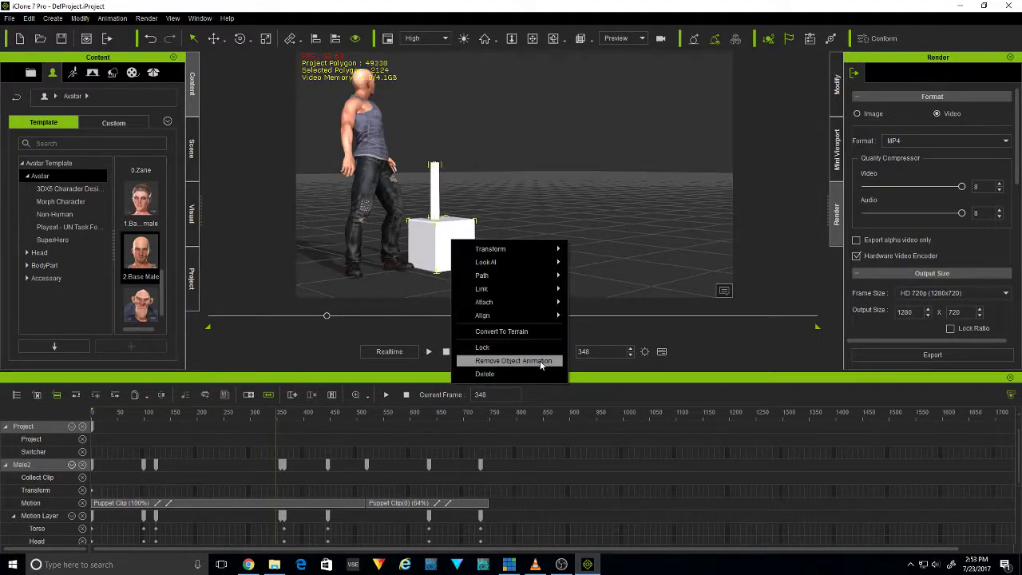
left_click(527, 360)
left_click(534, 267)
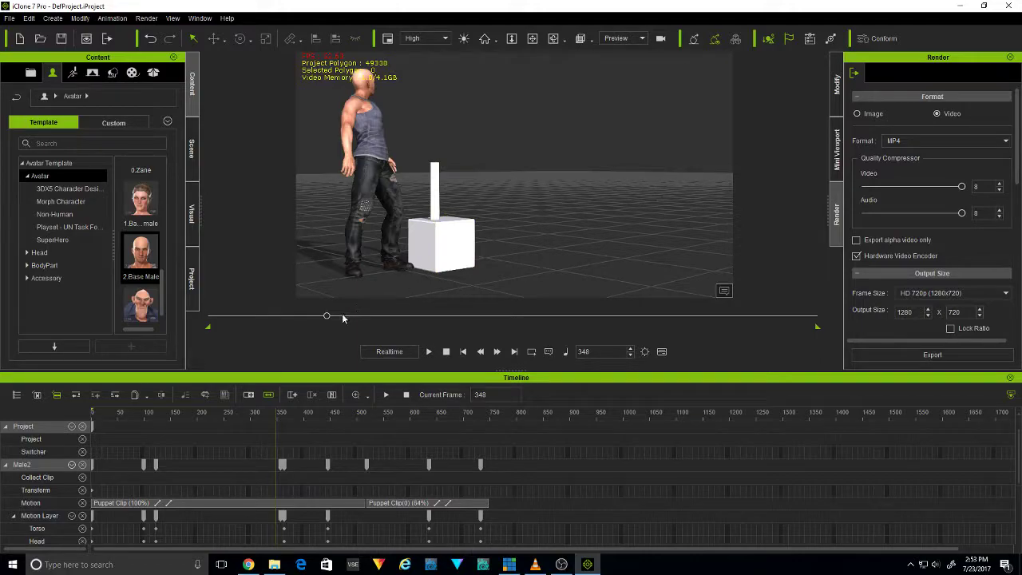
Go to frame 332 and move the cylinder slightly away from the avatar along the top of the box
mouse_move(326, 317)
left_mouse_down()
mouse_move(185, 323)
mouse_move(322, 321)
left_mouse_up()
left_click(451, 262)
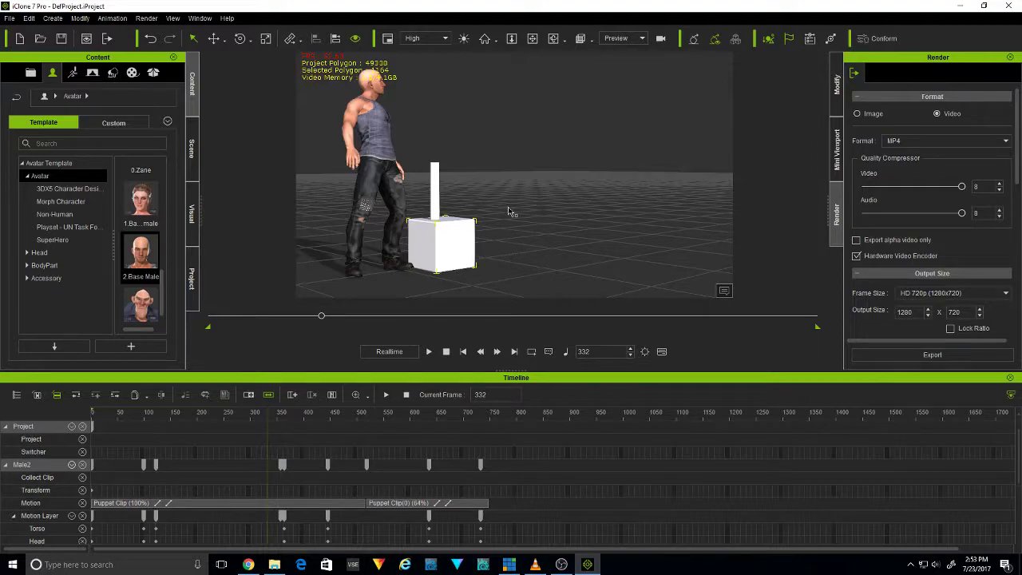
left_click(436, 208)
key("w")
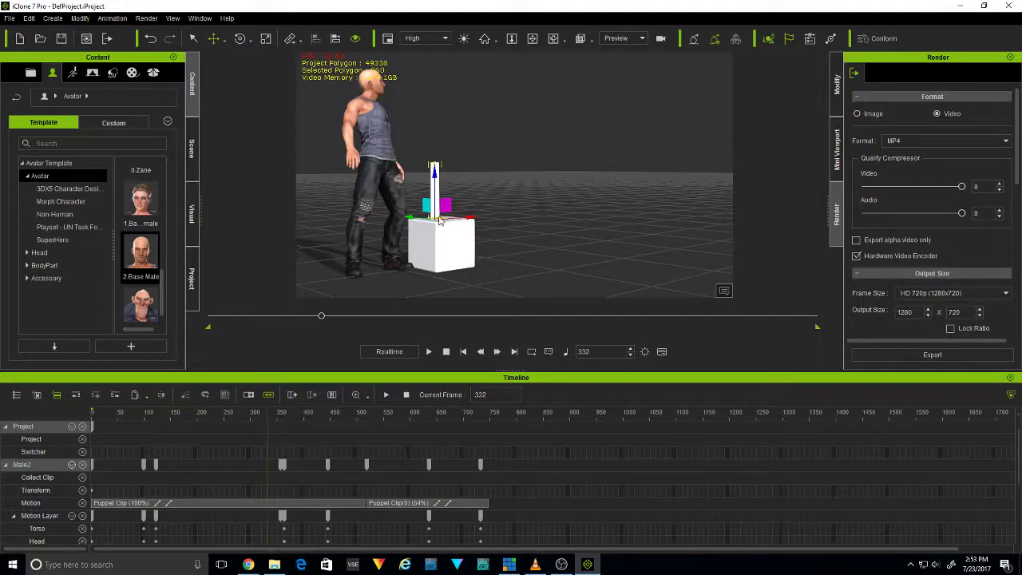
left_click_drag(441, 214, 454, 208)
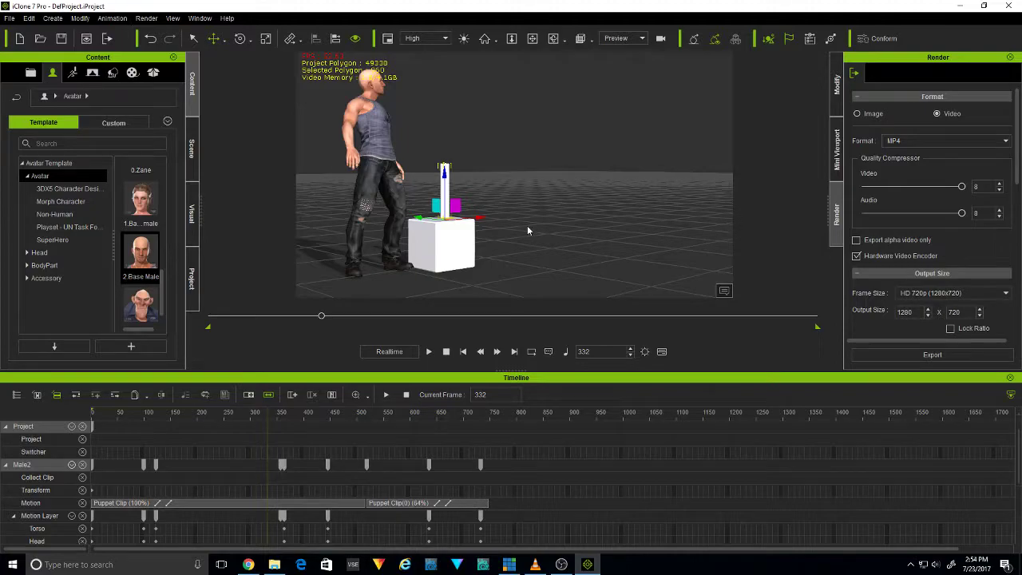
Set the cylinder as the Reach Target for the avatar's left hand at frame 332
left_click(356, 158)
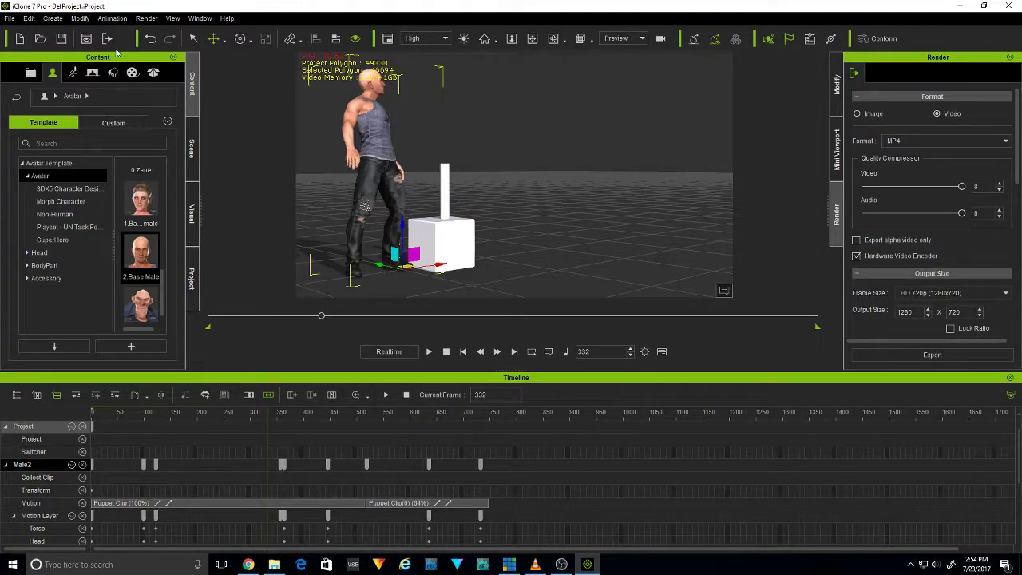
left_click(112, 17)
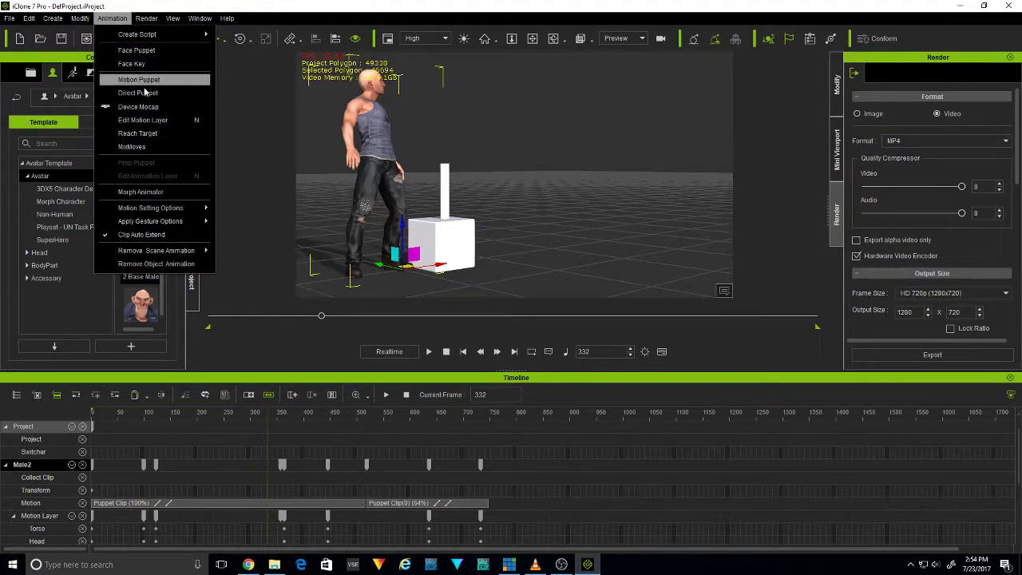
left_click(137, 133)
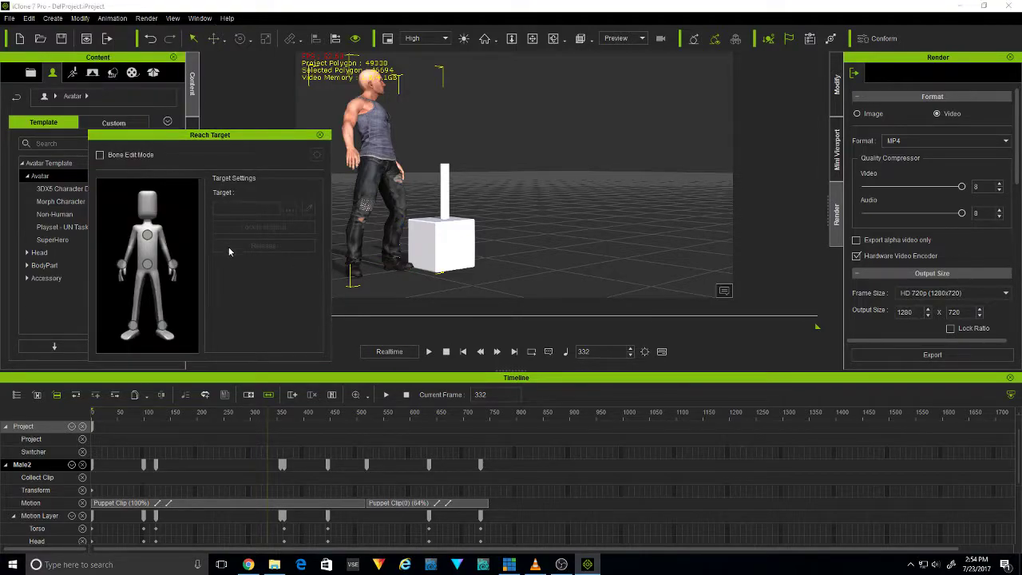
left_click(173, 267)
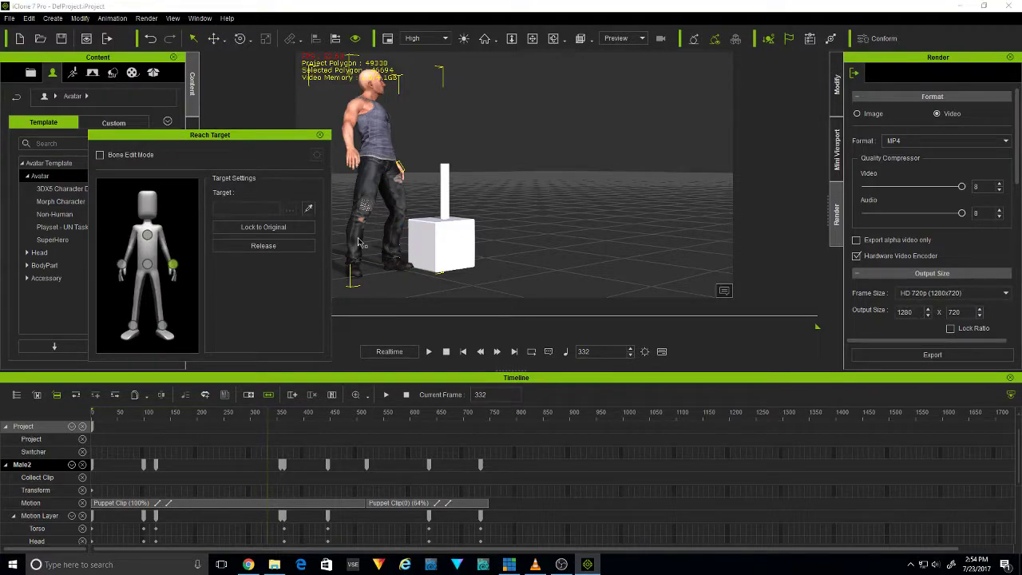
left_click(312, 209)
left_click(446, 191)
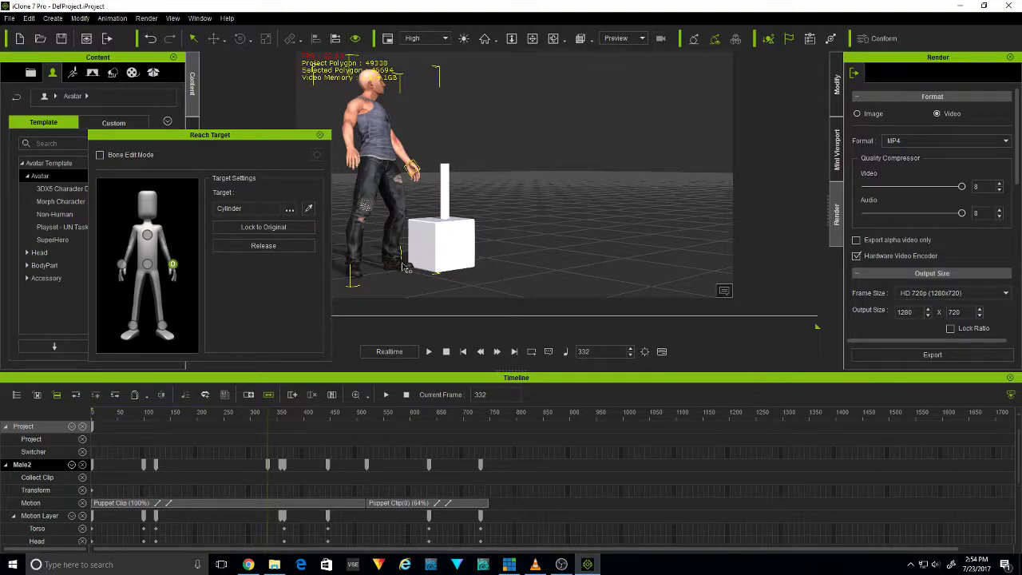
Scrub to frame 554 to review the left hand's reach toward the cylinder, and close the Reach Target settings
left_click_drag(268, 419, 277, 450)
left_click_drag(285, 451, 384, 455)
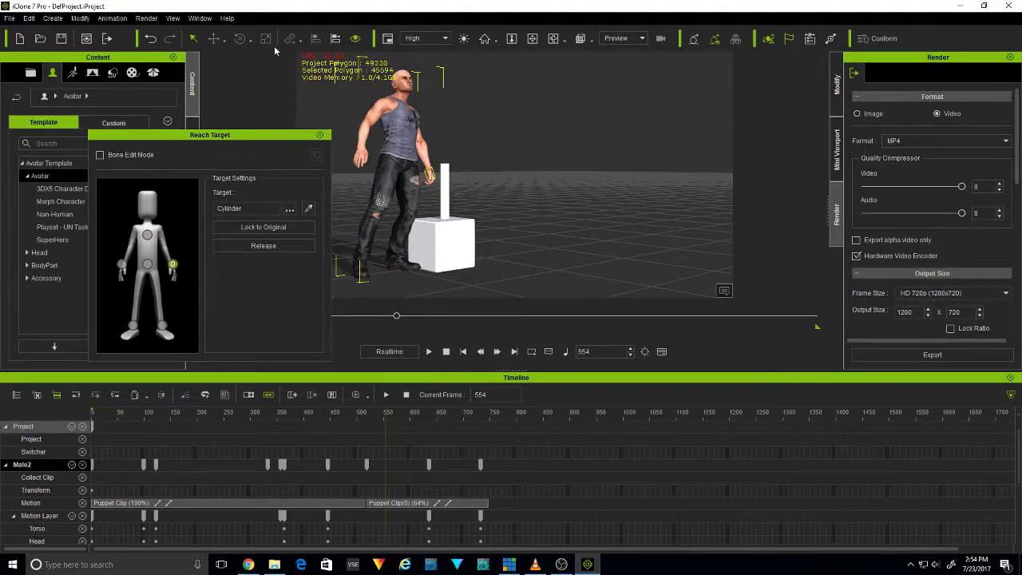
left_click(320, 135)
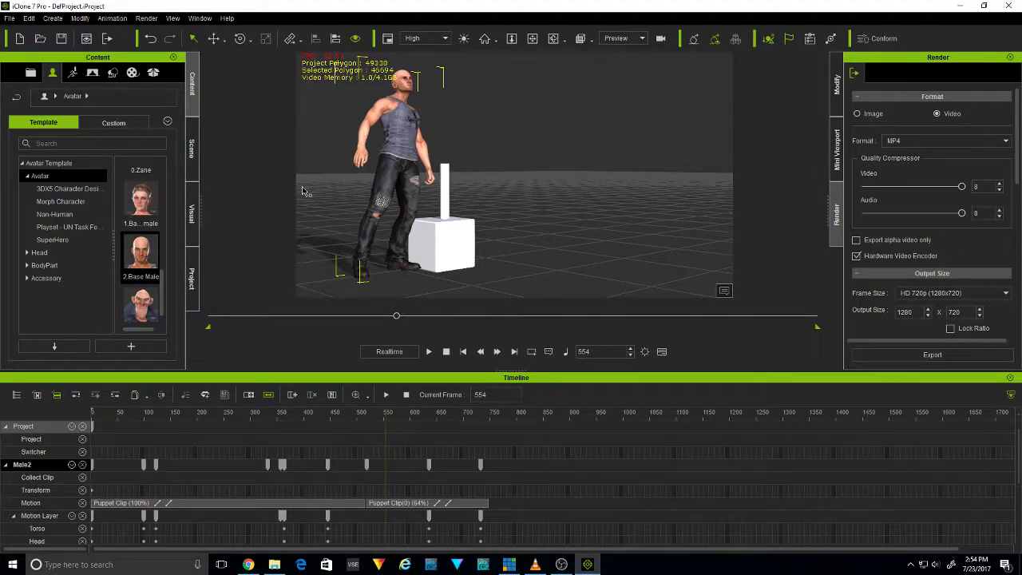
Open Edit Motion Layer for the avatar and select its left hand
left_click(116, 22)
left_click(166, 119)
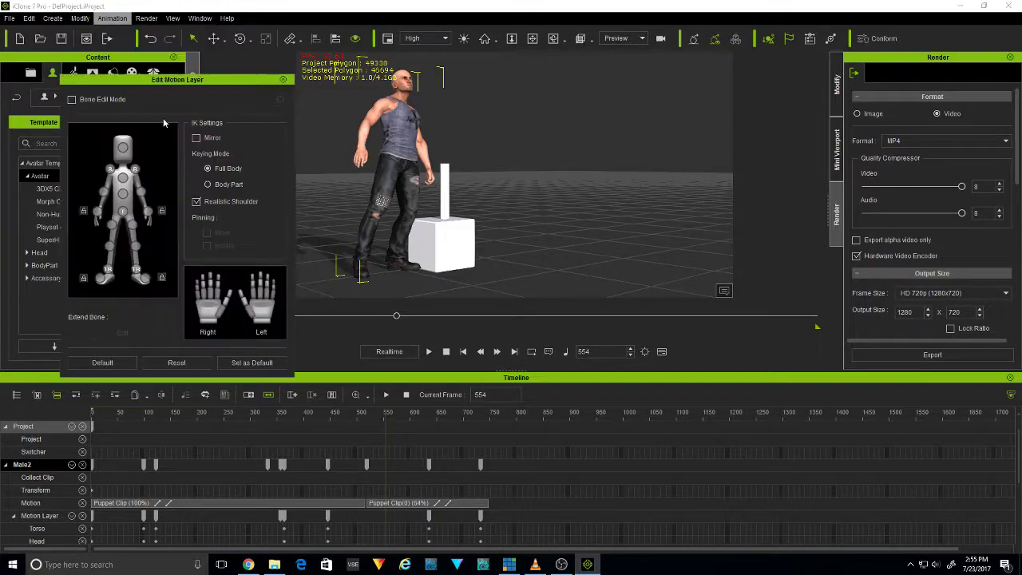
left_click(149, 212)
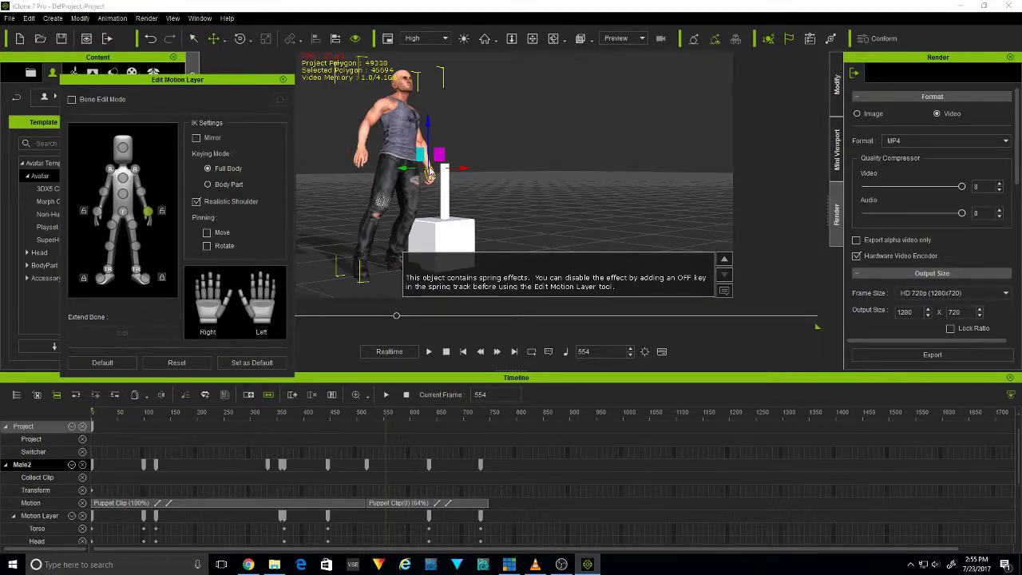
Try to place the left hand on top of the cylinder by moving it sideways and up, checking from the side
left_click_drag(429, 166, 437, 189)
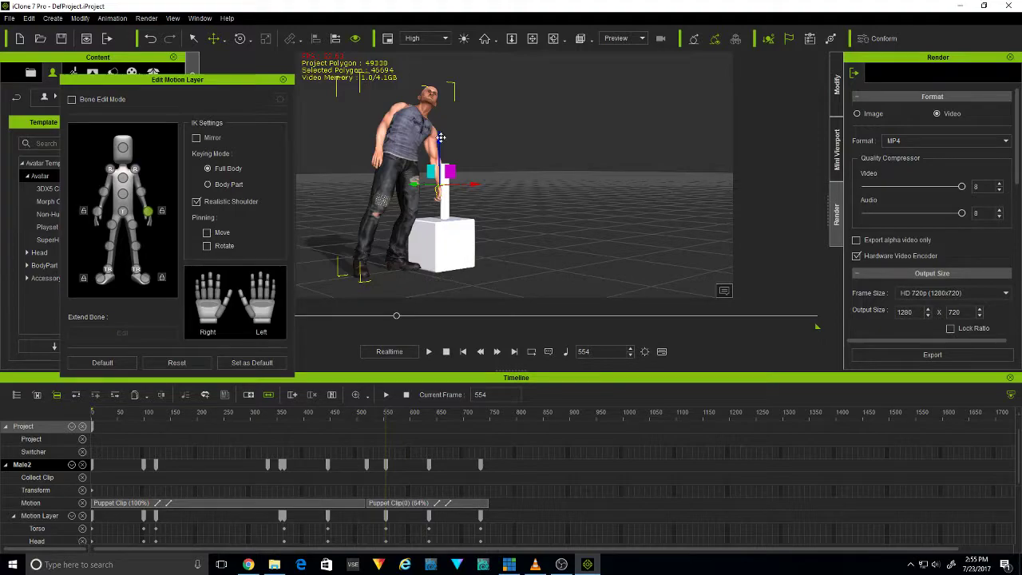
left_click_drag(438, 133, 440, 108)
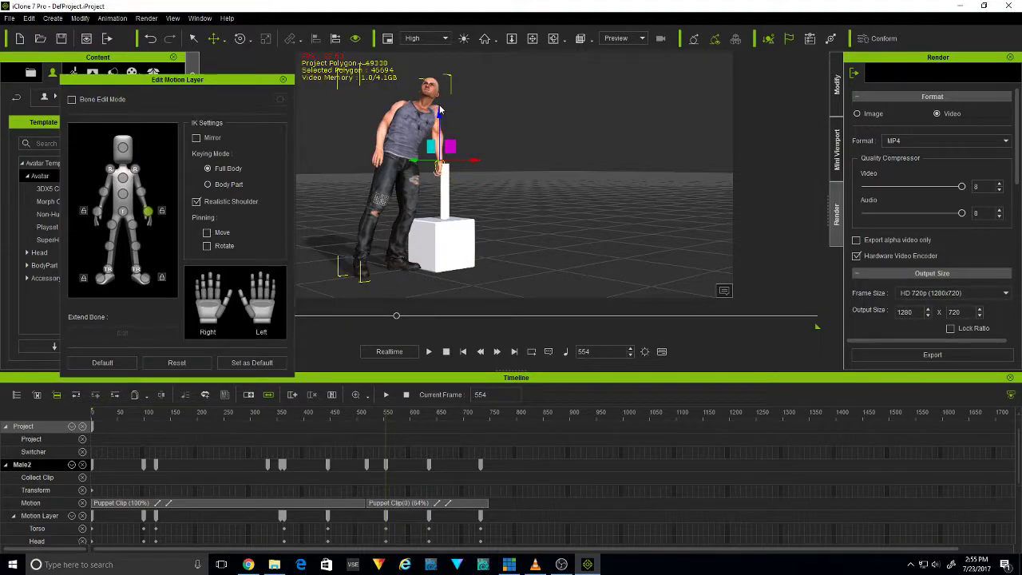
middle_click_drag(523, 156, 486, 182)
left_click(554, 40)
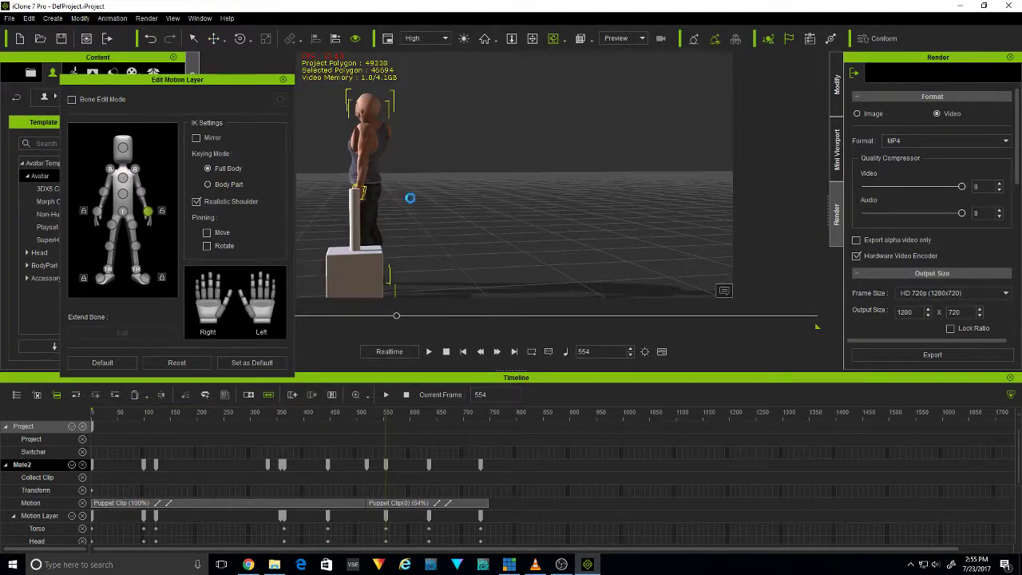
key("ctrl+z")
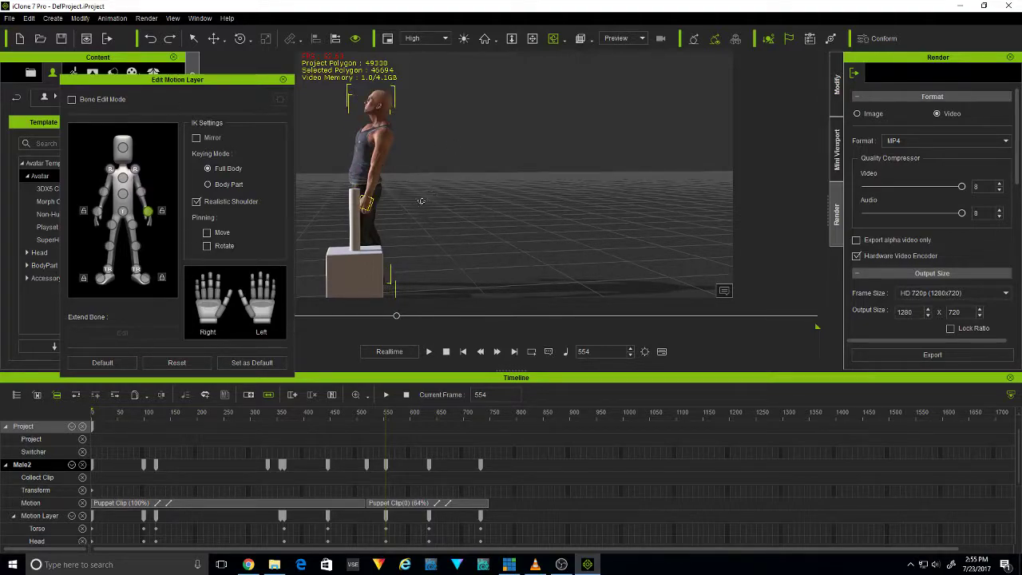
Move the left hand up beside the top of the cylinder, checking its placement from another angle
key("w")
left_click_drag(370, 149, 394, 144)
middle_click_drag(390, 216, 423, 219)
left_click(558, 39)
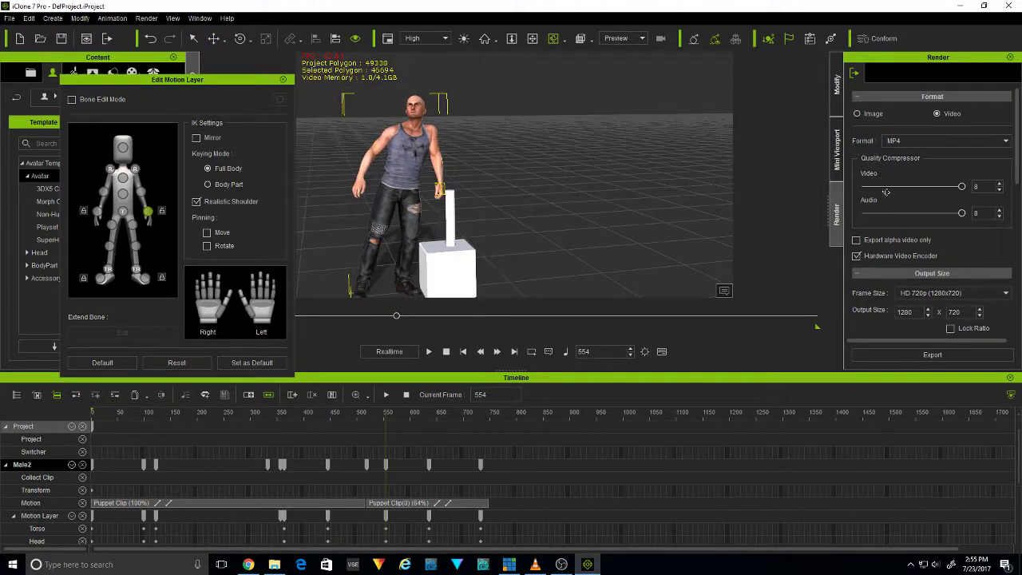
Rotate the lower torso to bend the avatar toward the post, and move the left hand onto the cylinder
left_click(123, 196)
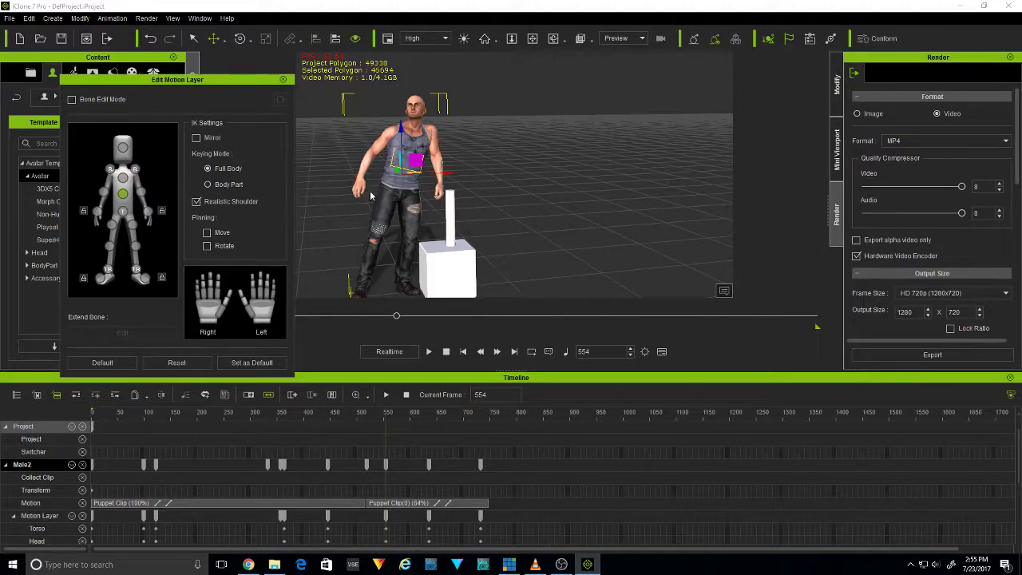
key("e")
left_click_drag(382, 140, 417, 151)
left_click(147, 211)
key("w")
left_click_drag(489, 180, 460, 173)
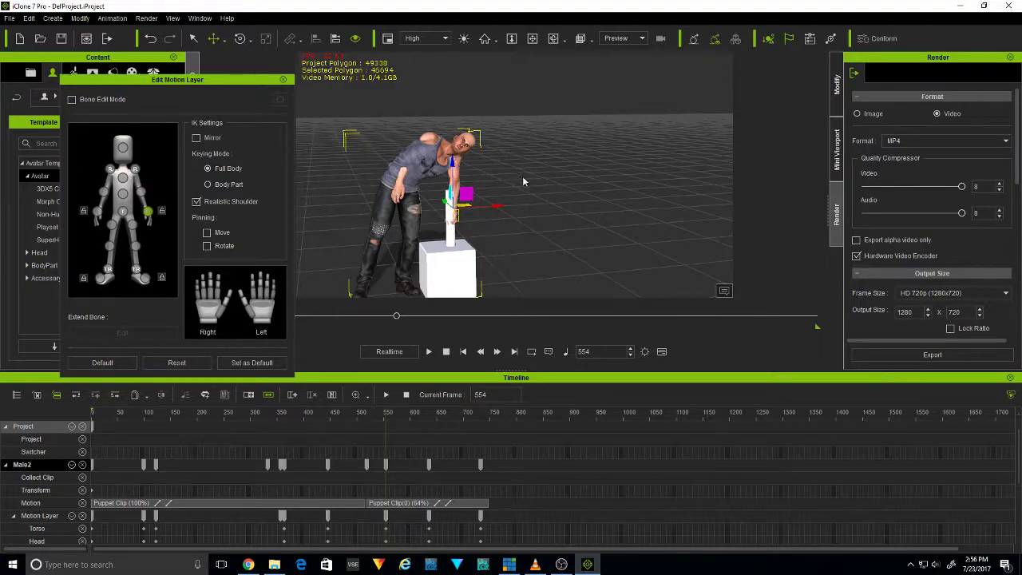
Rotate the right upper arm up and away from the body, and close the motion layer editor
left_click(425, 142)
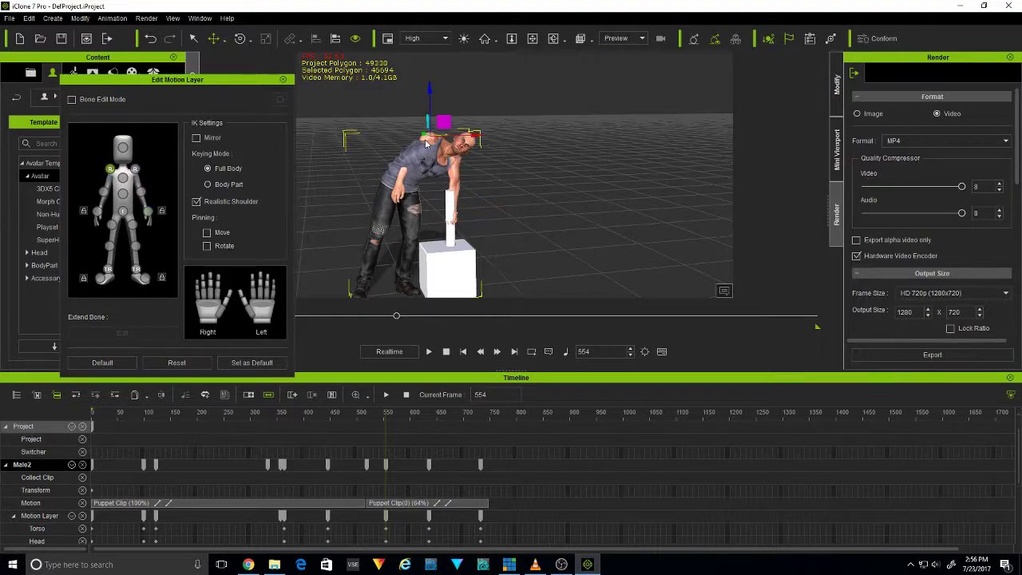
left_click(240, 38)
left_click_drag(413, 126, 409, 101)
left_click_drag(429, 168, 416, 159)
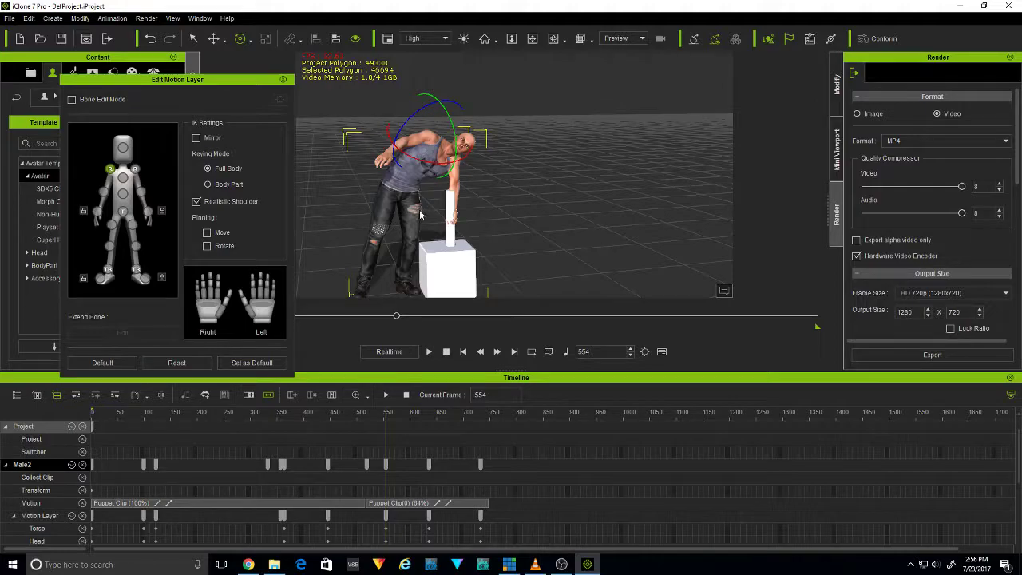
mouse_move(545, 190)
middle_mouse_down()
mouse_move(513, 200)
mouse_move(547, 195)
middle_mouse_up()
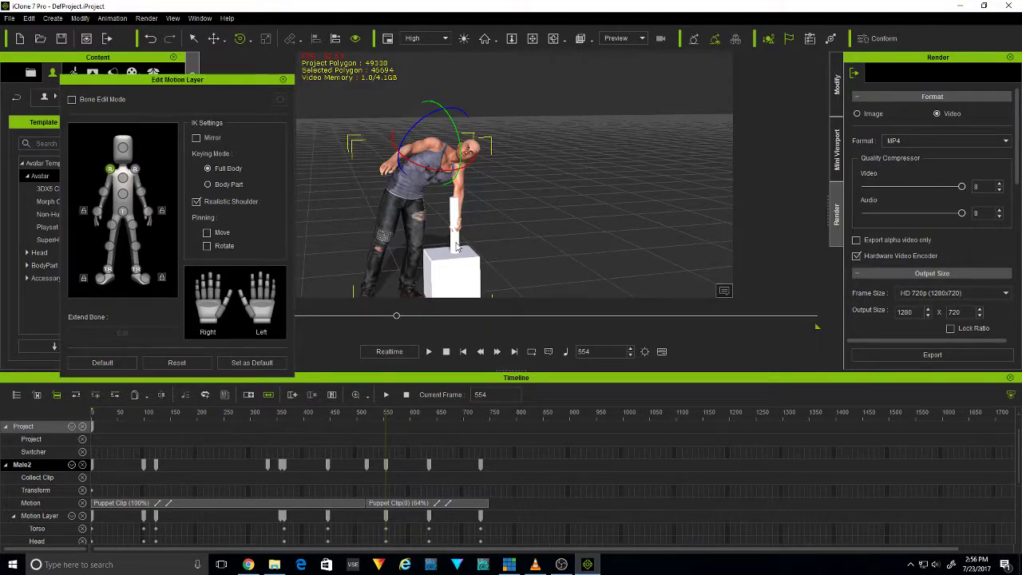
left_click(283, 79)
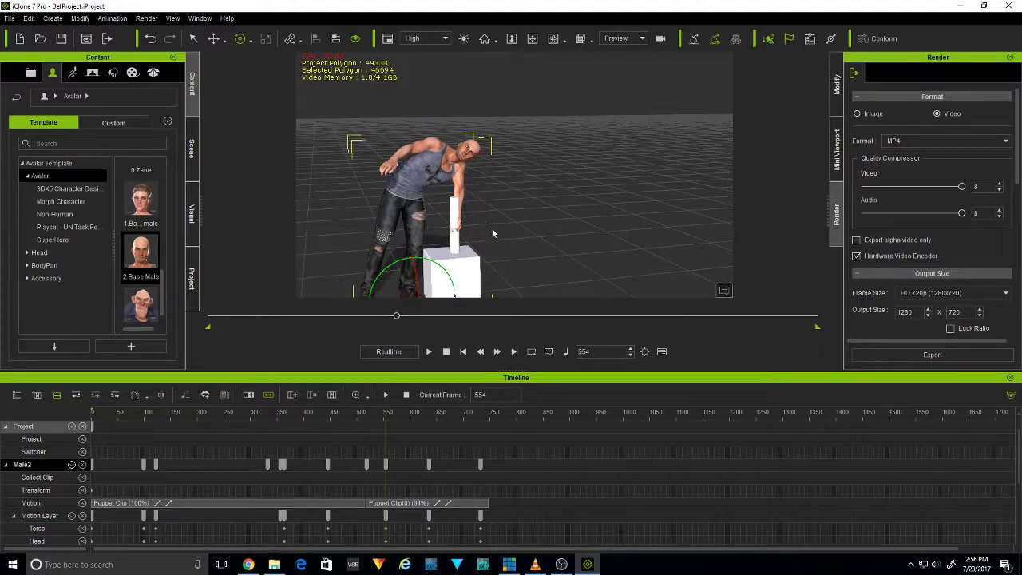
Set the cylinder's pivot to its top centre so the left hand reaches the top of the post
left_click(453, 202)
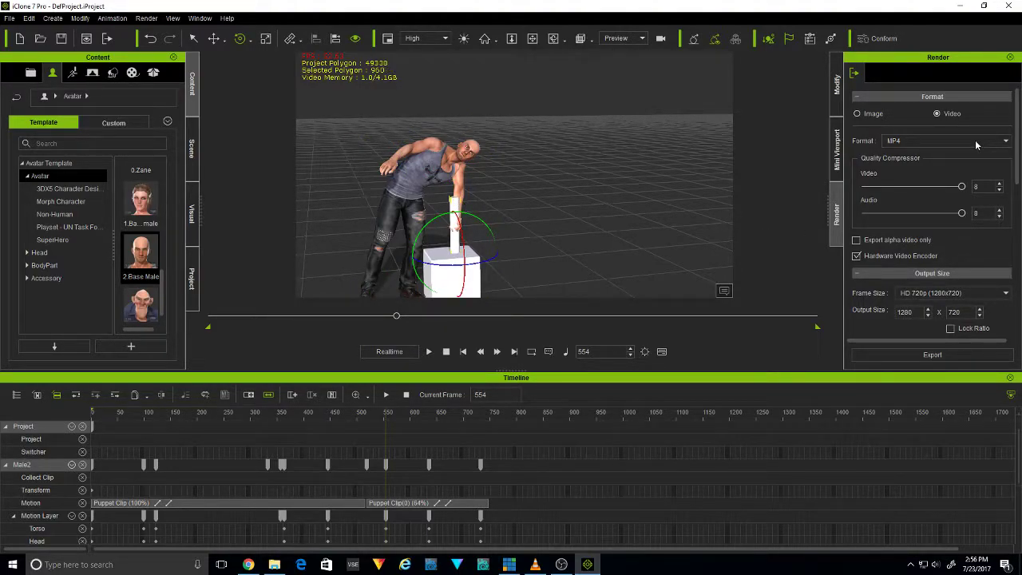
left_click(838, 94)
left_click_drag(1017, 115, 1017, 293)
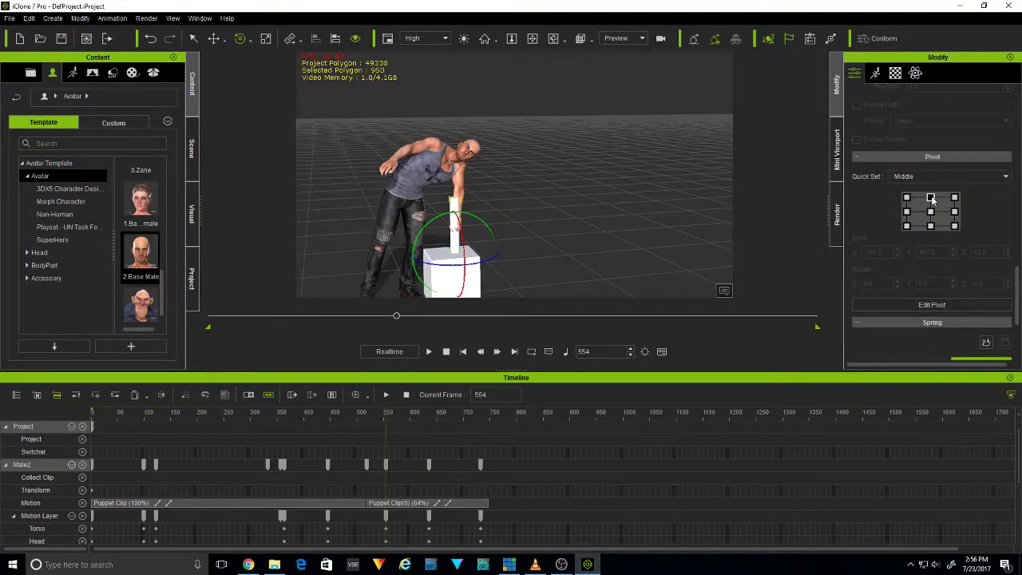
left_click(931, 198)
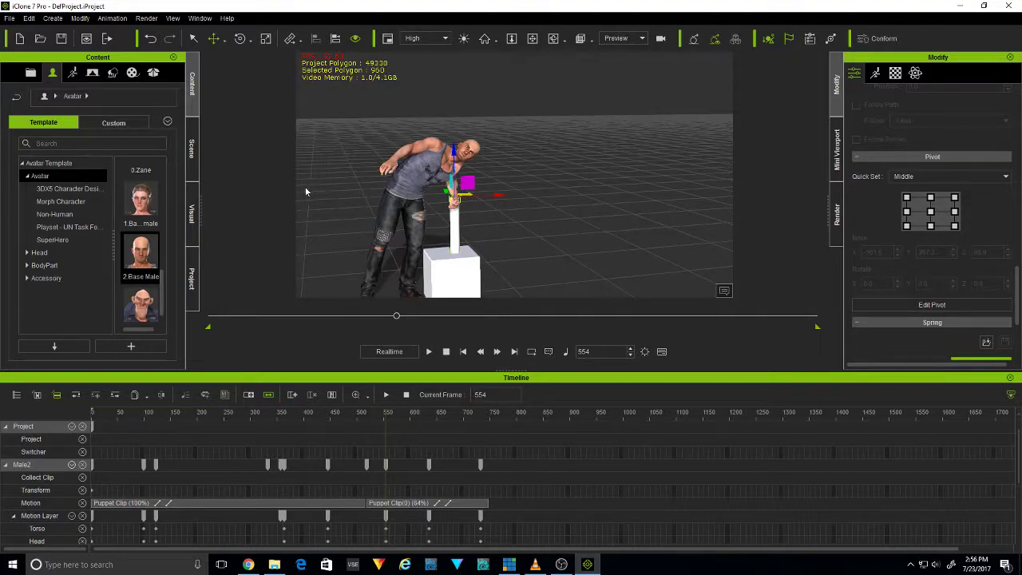
Rotate the avatar's lower torso in Edit Motion Layer to straighten and twist the body while leaning on the post
left_click(431, 171)
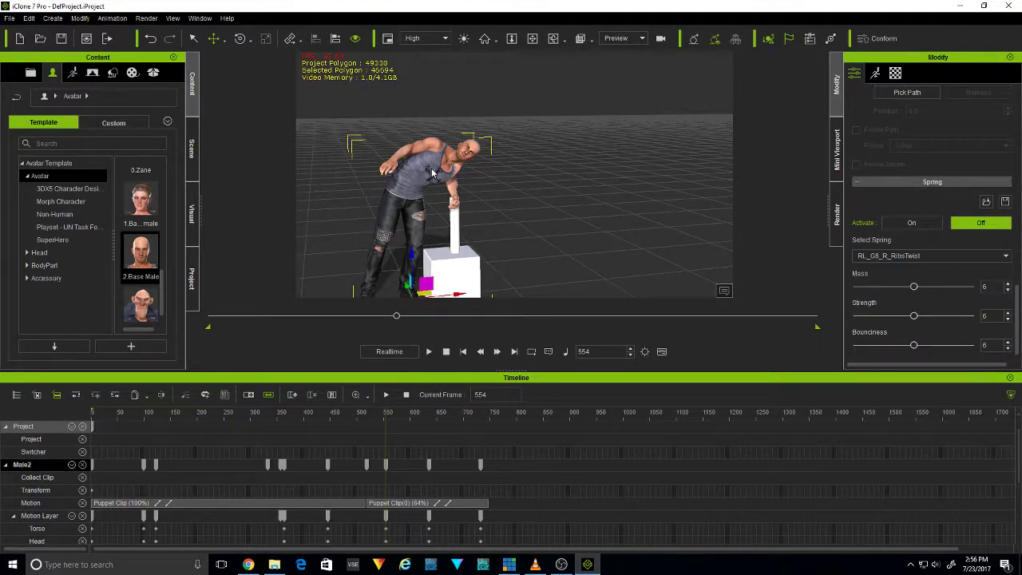
key("n")
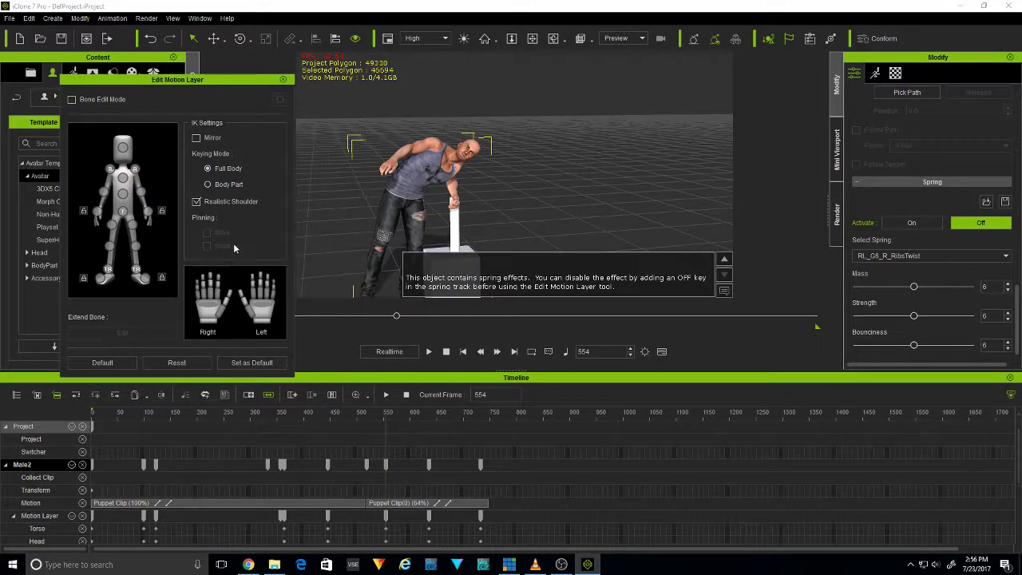
left_click(122, 177)
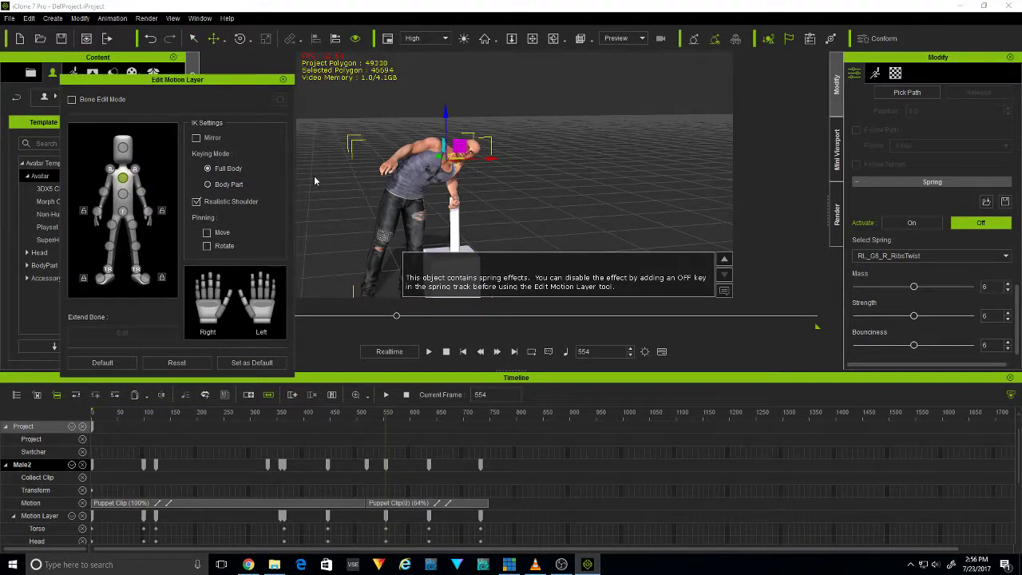
left_click(240, 38)
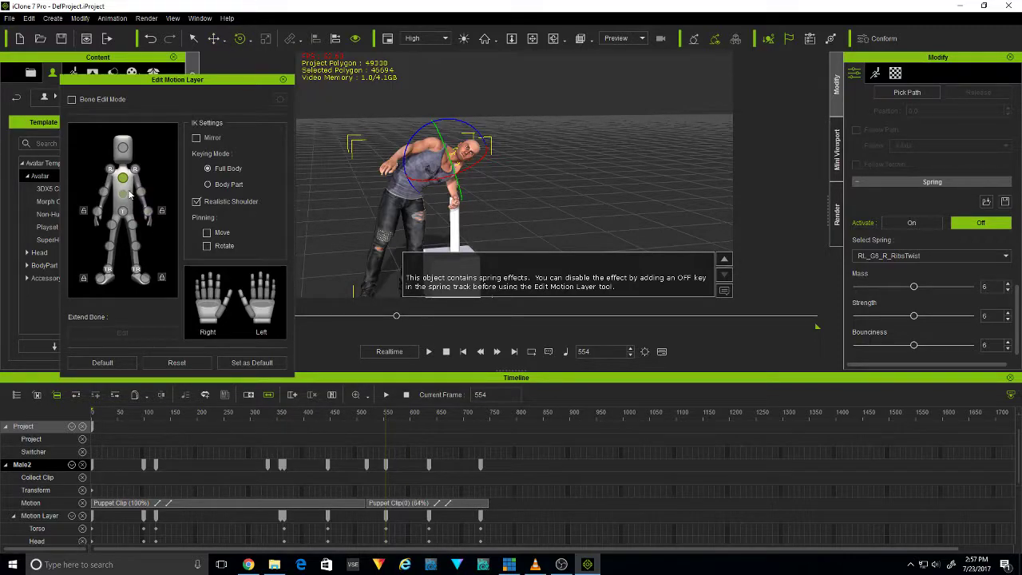
left_click(122, 194)
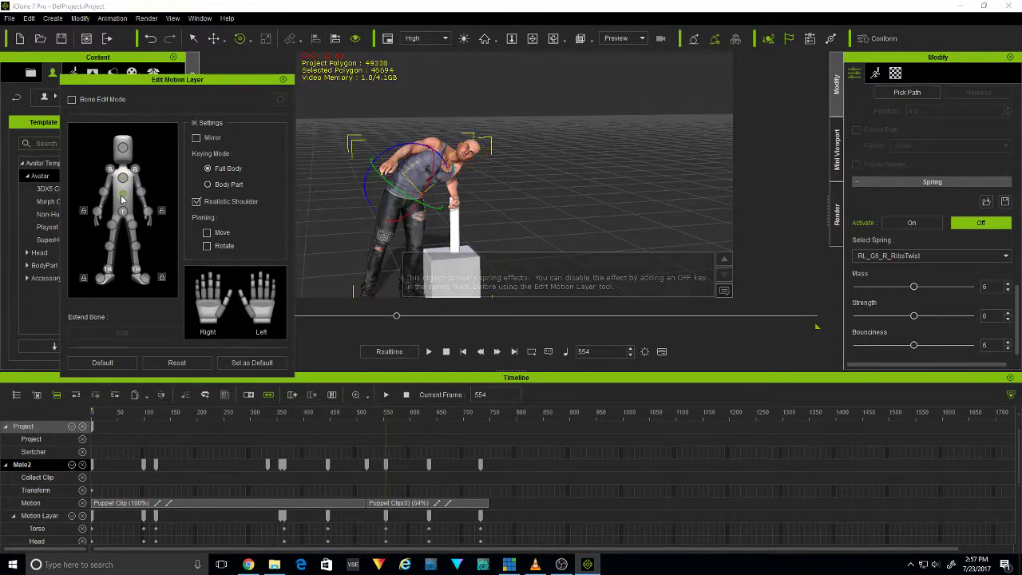
mouse_move(372, 146)
left_mouse_down()
mouse_move(383, 148)
mouse_move(371, 159)
left_mouse_up()
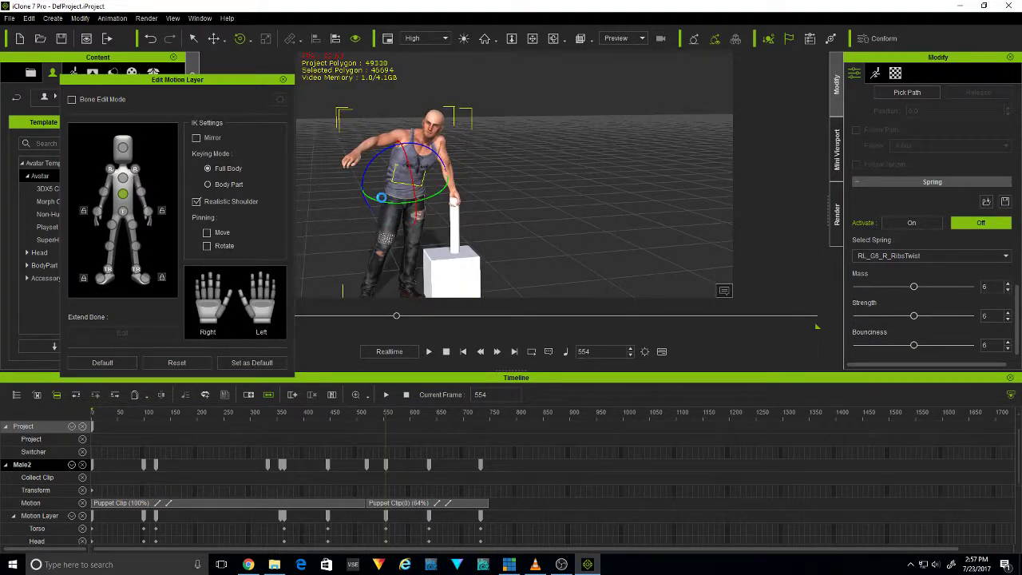
left_click_drag(383, 202, 369, 205)
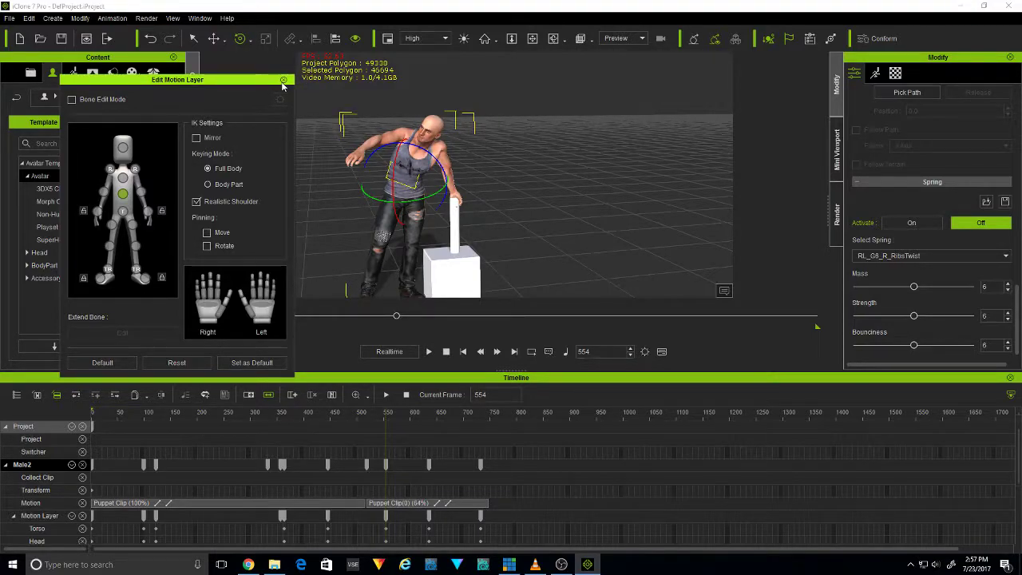
left_click(284, 81)
Go to frame 558 and try to link the cylinder to the avatar's left hand
left_click_drag(386, 412, 388, 443)
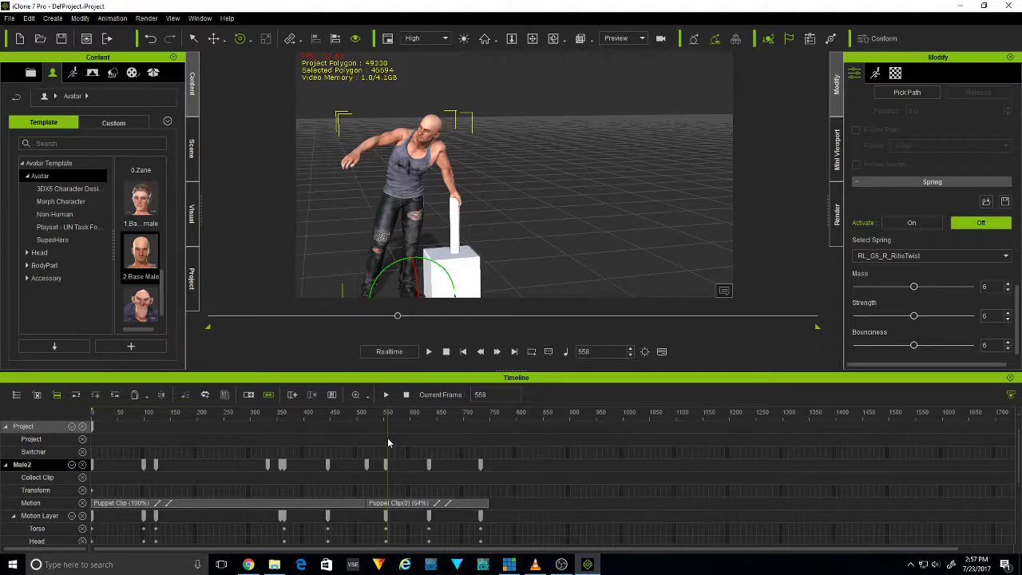
left_click(456, 236)
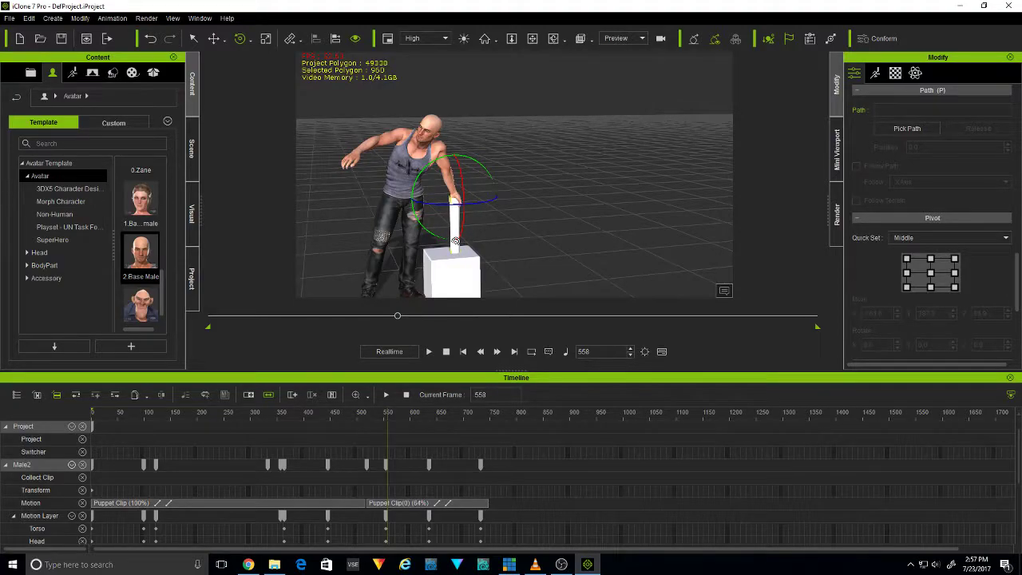
right_click(455, 241)
mouse_move(528, 292)
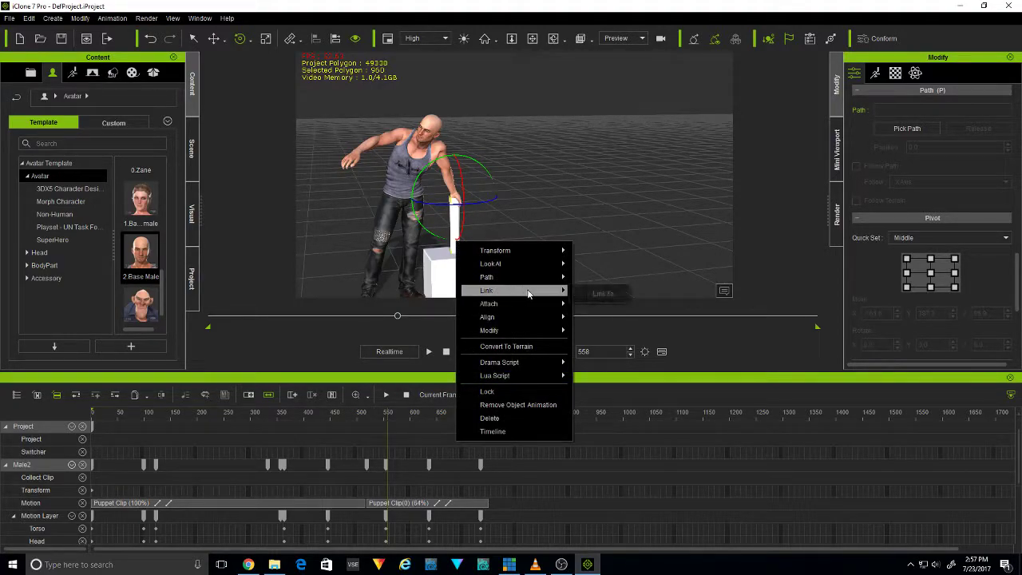
left_click(600, 293)
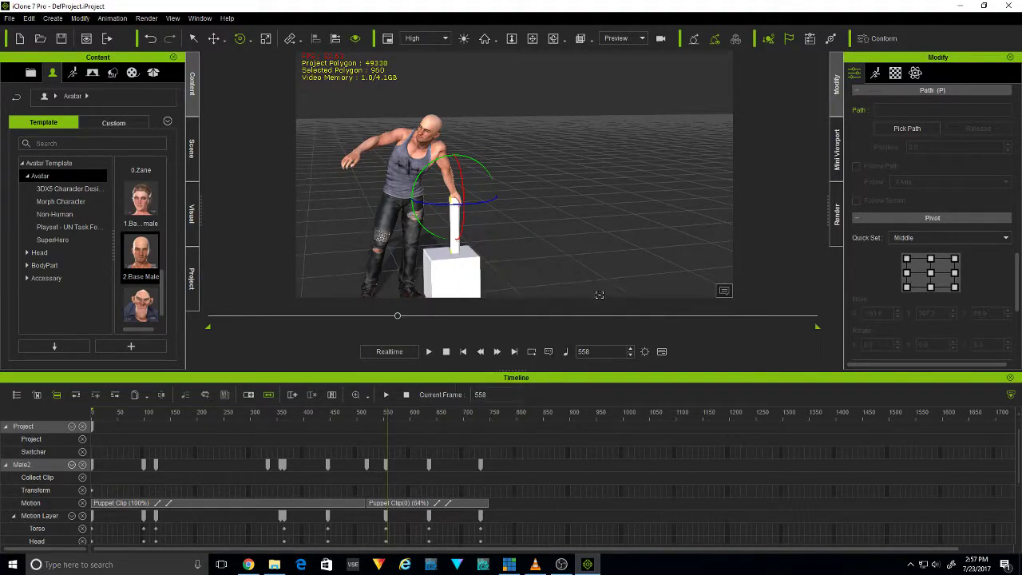
left_click(456, 195)
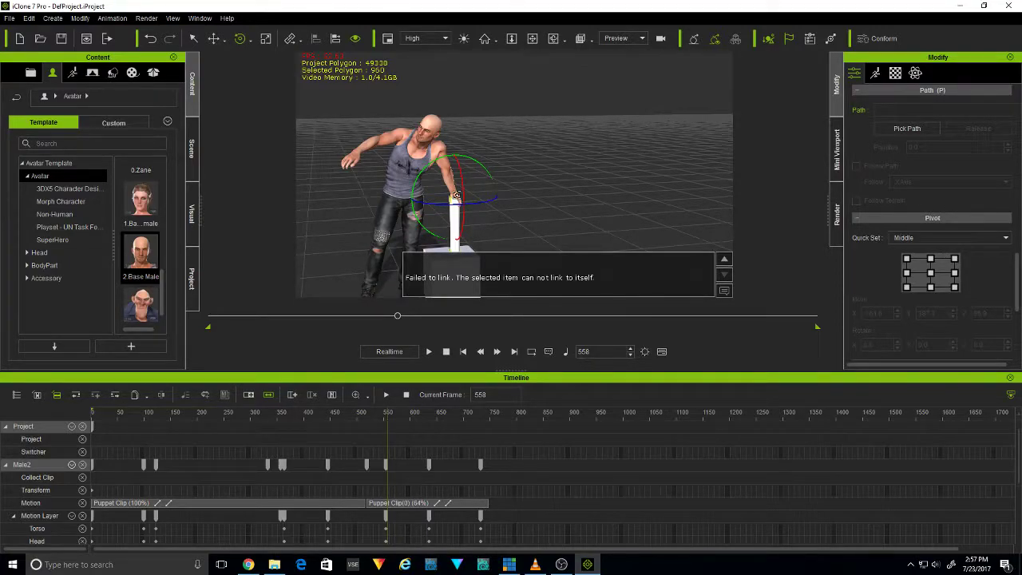
left_click(456, 195)
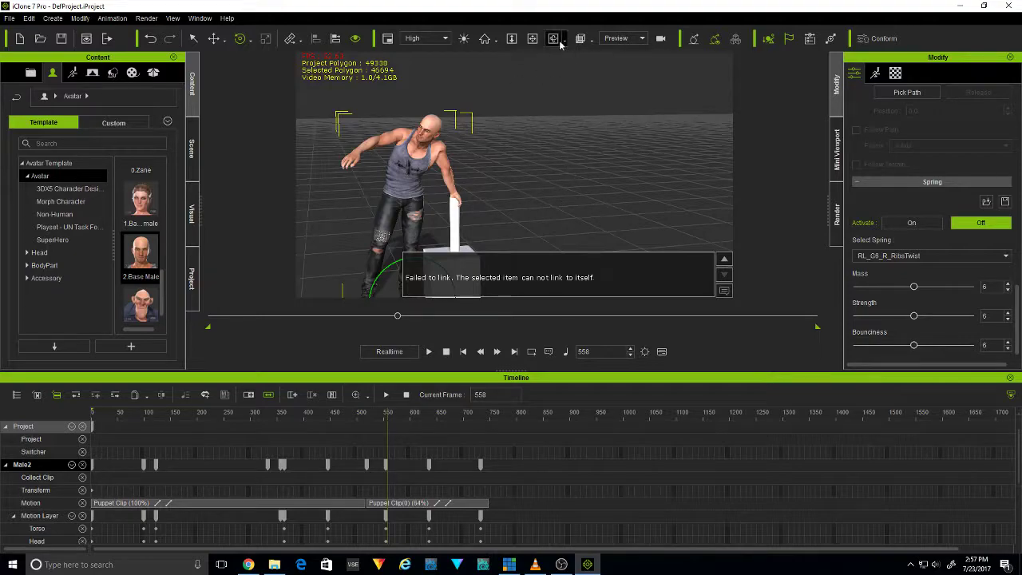
Try to link the cylinder to the avatar by picking its left arm
mouse_move(585, 190)
middle_mouse_down()
mouse_move(579, 200)
mouse_move(603, 184)
middle_mouse_up()
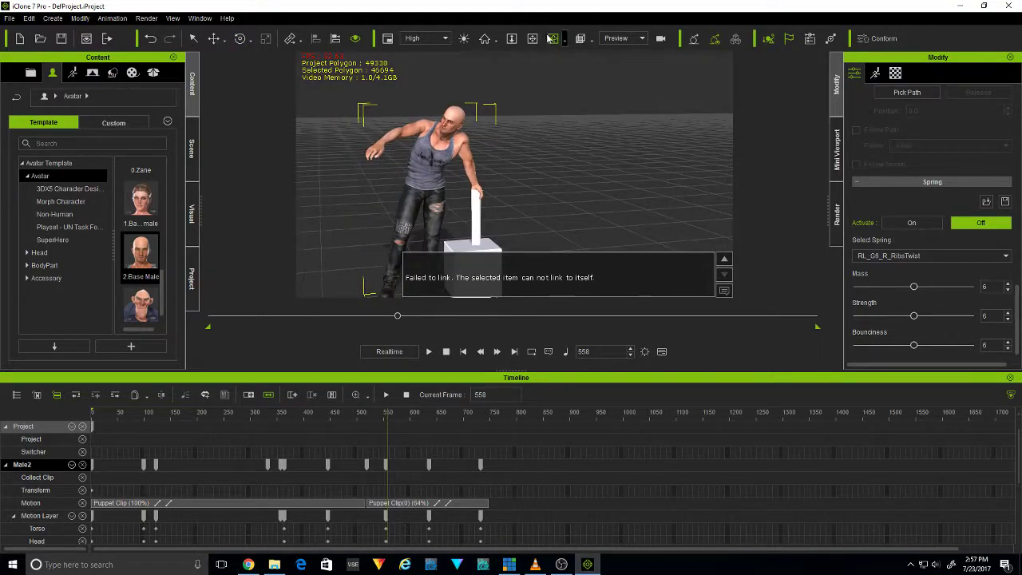
left_click_drag(612, 159, 278, 301)
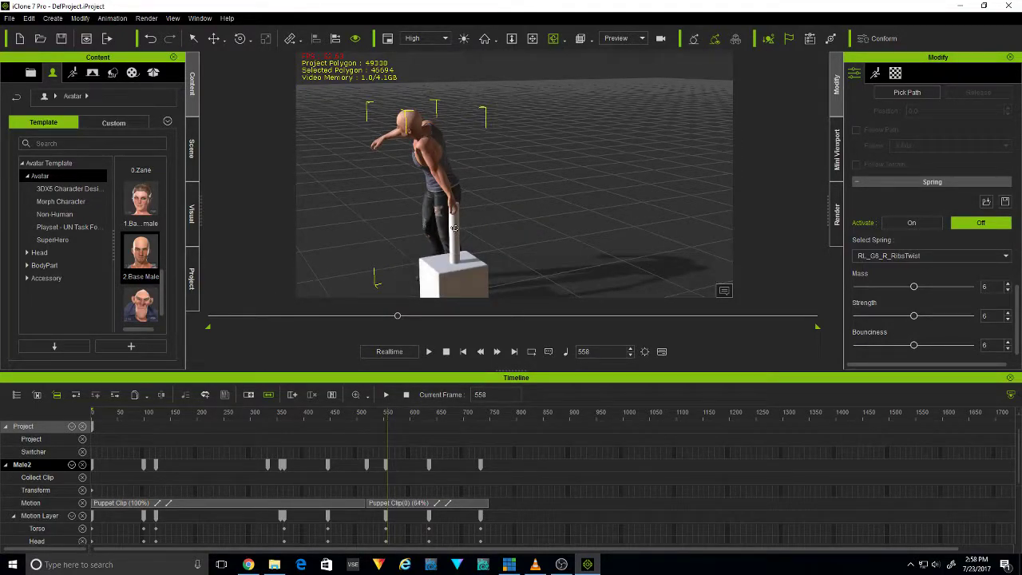
left_click(454, 229)
right_click(453, 230)
mouse_move(520, 281)
left_click(603, 282)
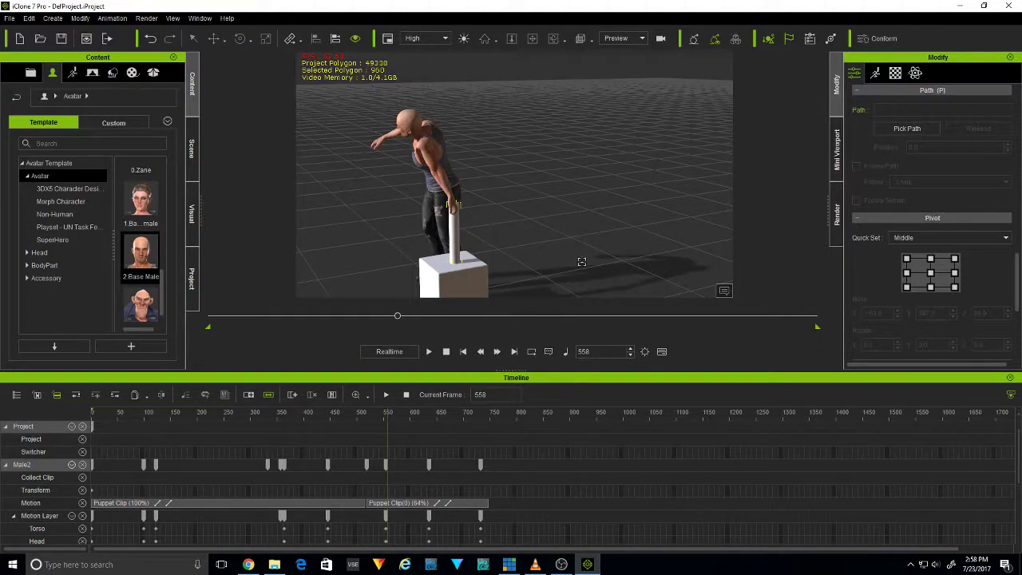
left_click(437, 172)
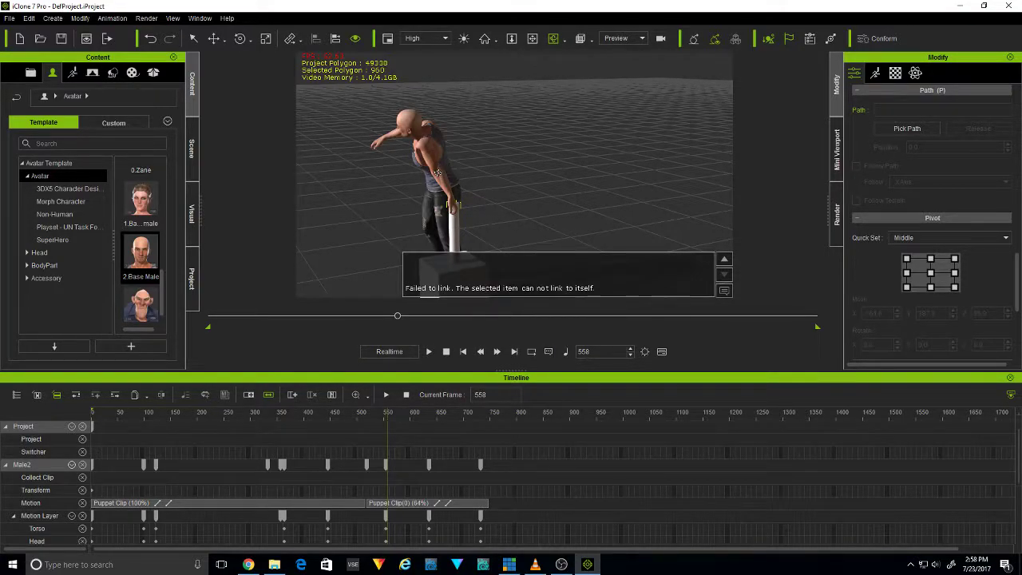
left_click(437, 173)
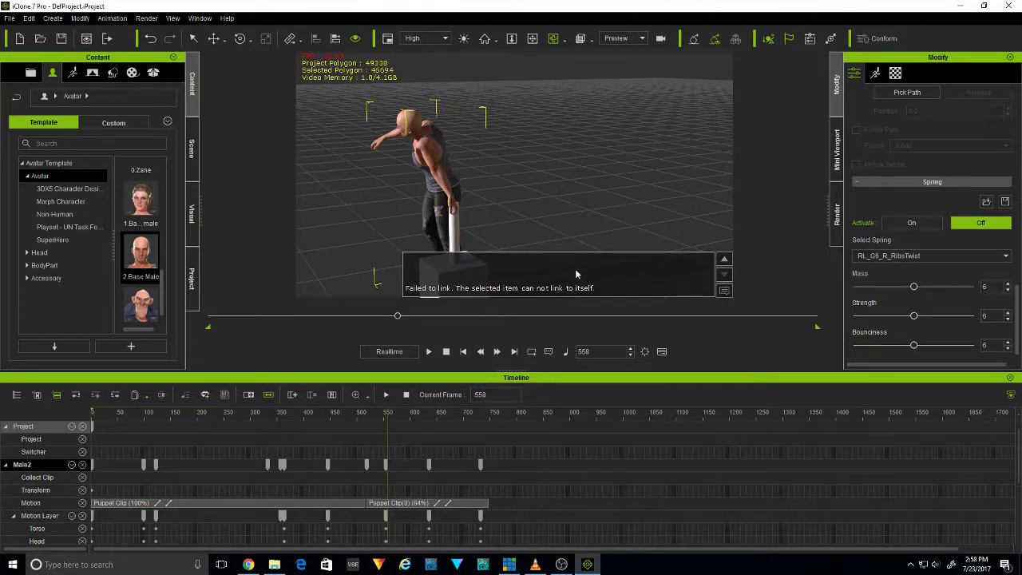
Link the cylinder to the avatar's head at frame 558
left_click(455, 229)
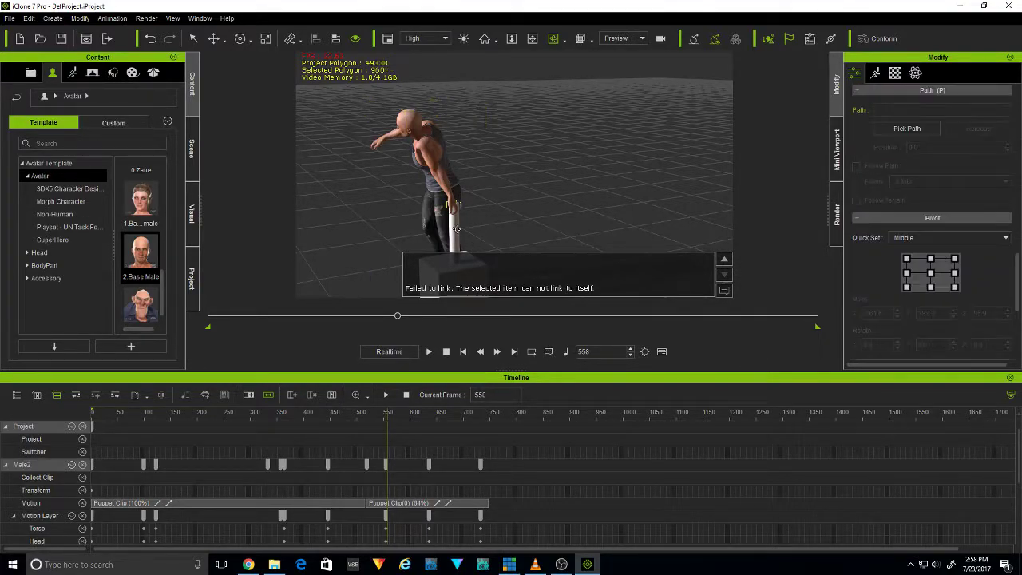
right_click(455, 229)
mouse_move(495, 277)
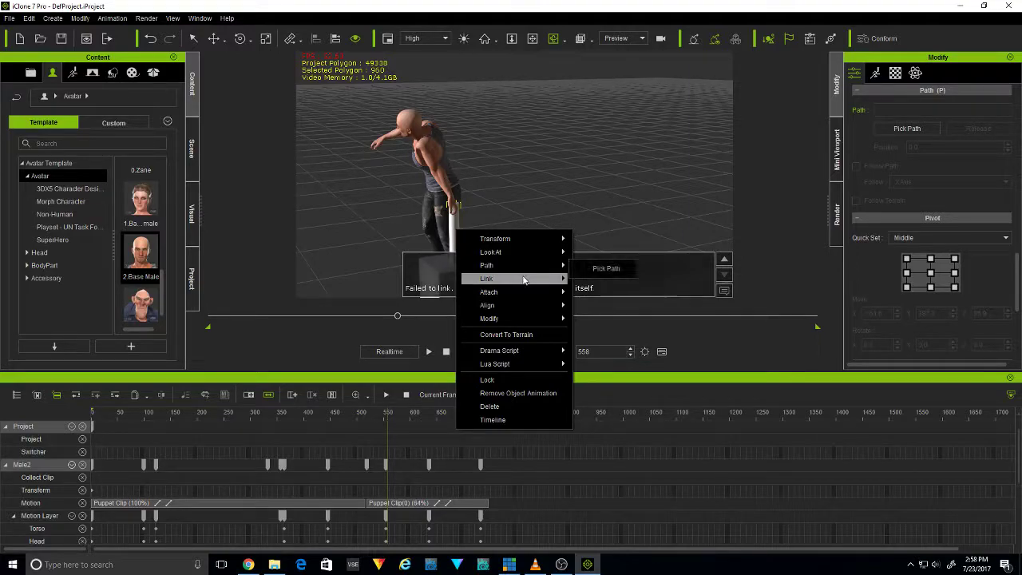
left_click(605, 281)
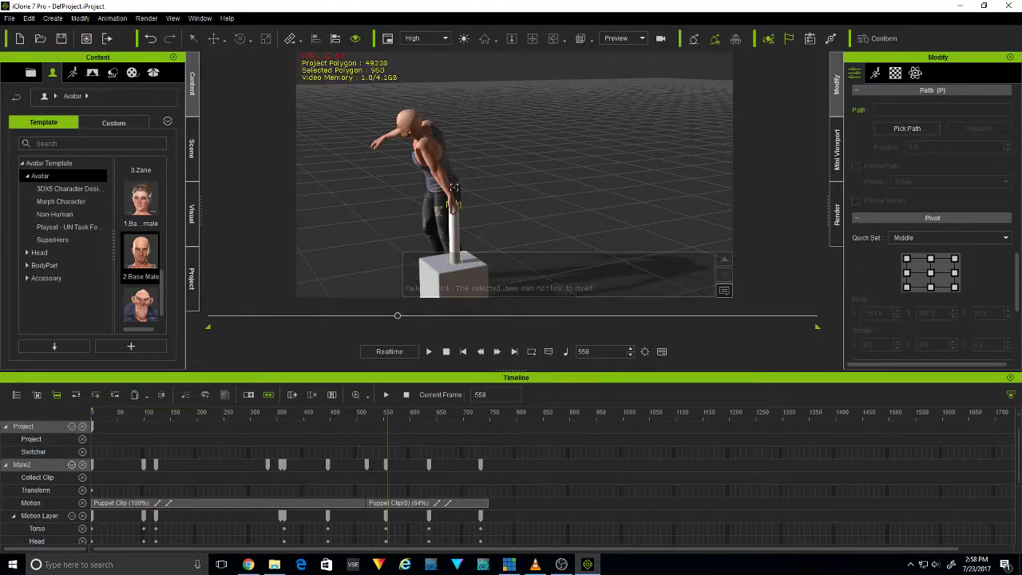
left_click(414, 124)
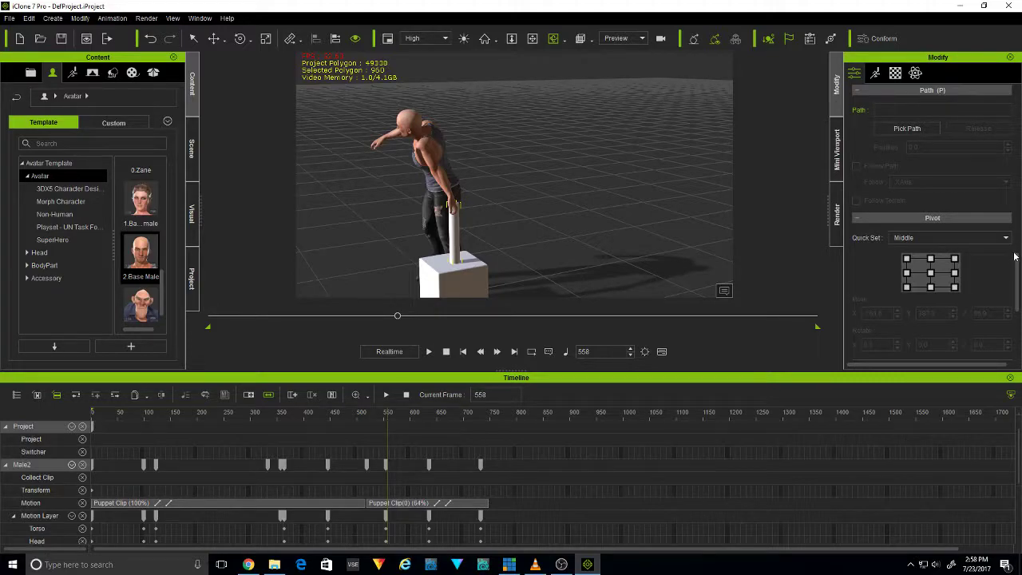
Try to change the cylinder's link to the CC_Base_L_Hand sub-node with alignment set to None
scroll(1019, 277, "up", 5)
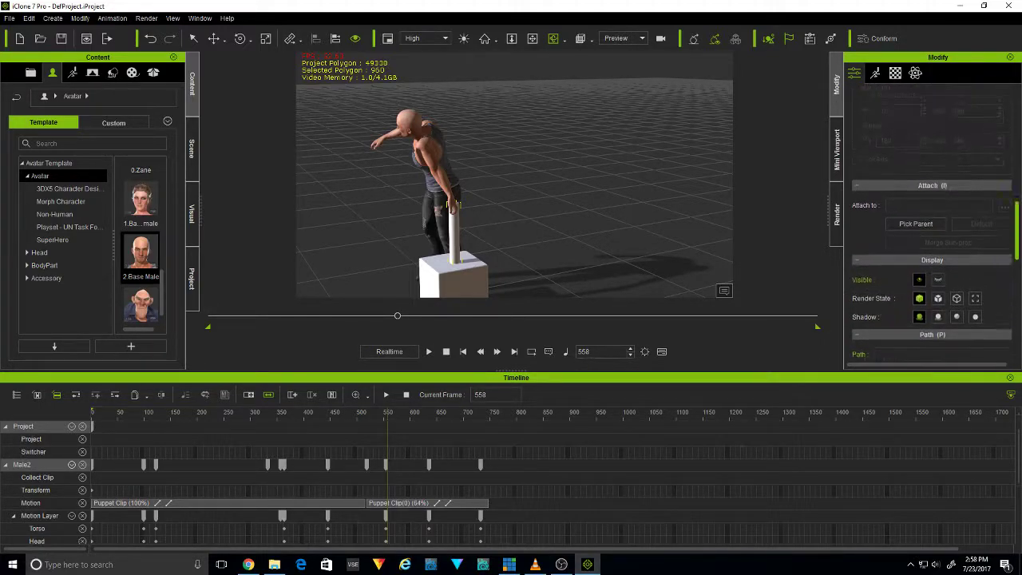
scroll(932, 225, "up", 6)
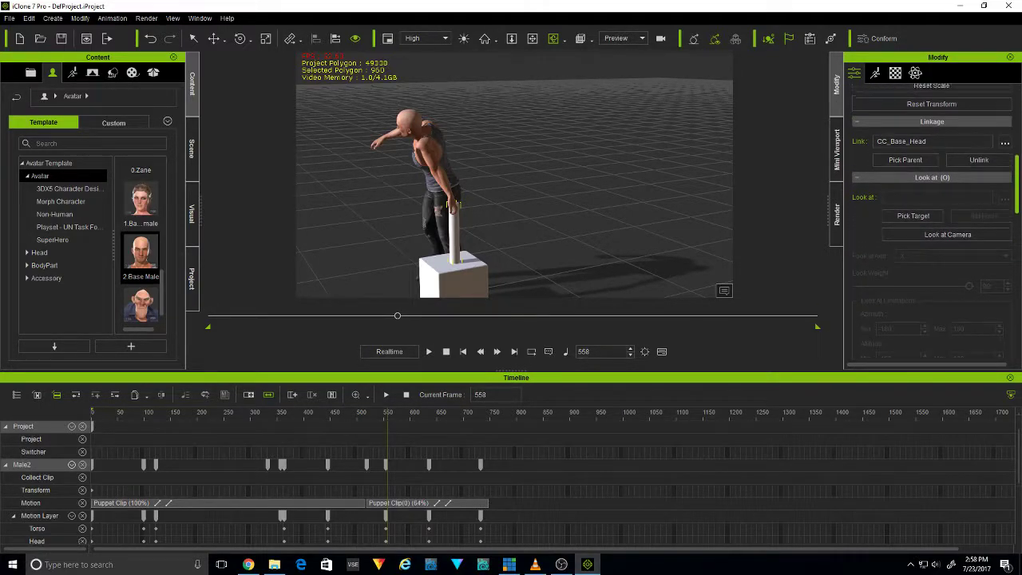
left_click(1004, 178)
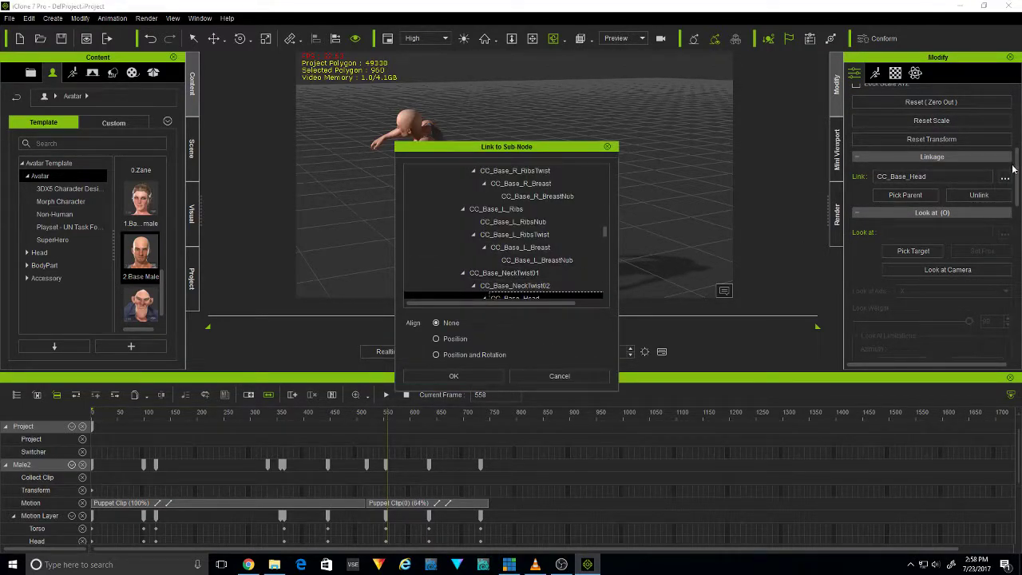
left_click(594, 234)
left_click_drag(604, 232, 604, 173)
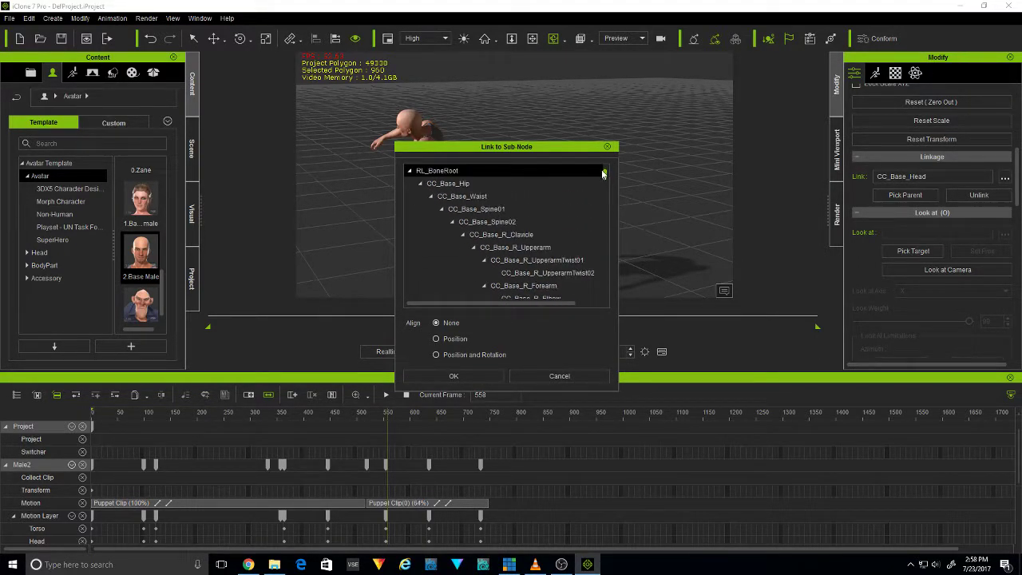
left_click(506, 198)
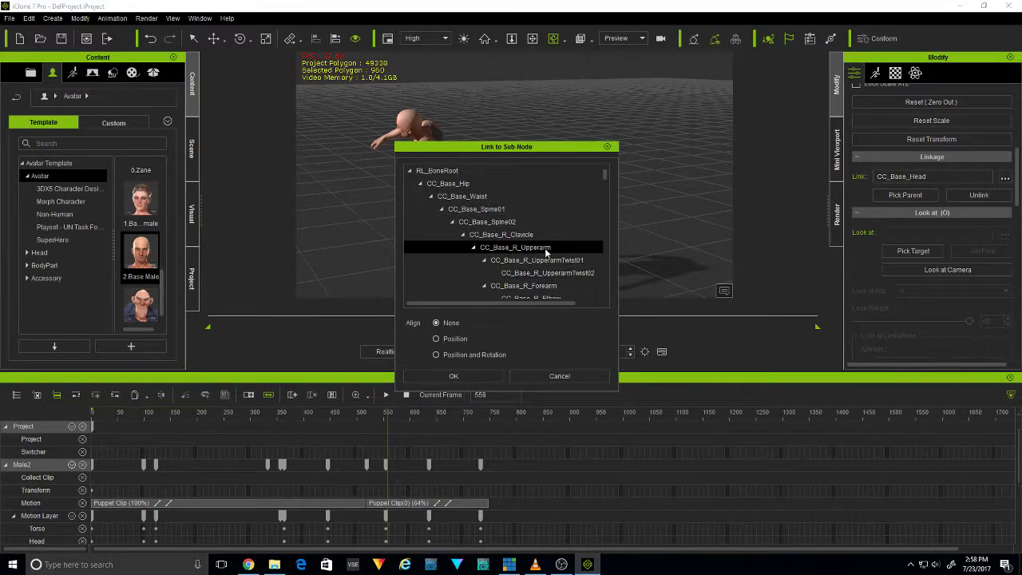
left_click_drag(604, 177, 610, 209)
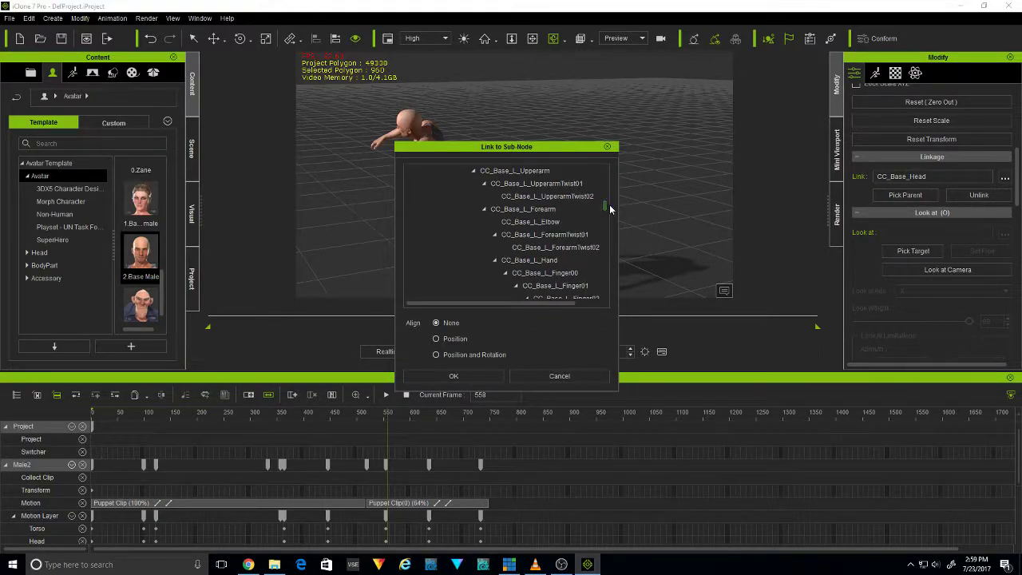
left_click(552, 263)
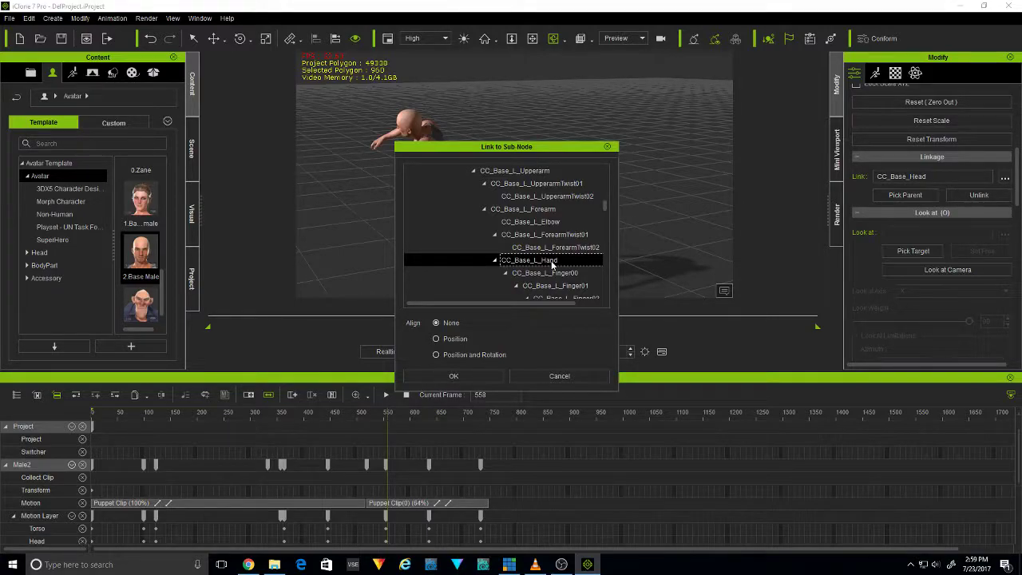
left_click(485, 371)
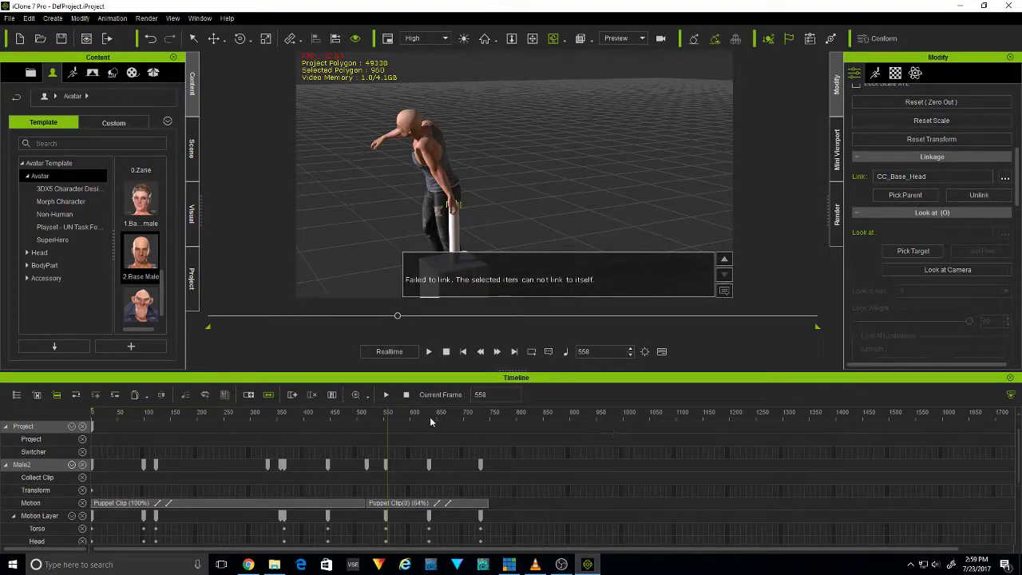
At frame 544, rotate the avatar's lower torso in Edit Motion Layer to twist and lean the upper body toward the post
mouse_move(389, 414)
left_mouse_down()
mouse_move(223, 413)
mouse_move(479, 414)
mouse_move(361, 421)
mouse_move(430, 419)
mouse_move(369, 416)
mouse_move(381, 421)
left_mouse_up()
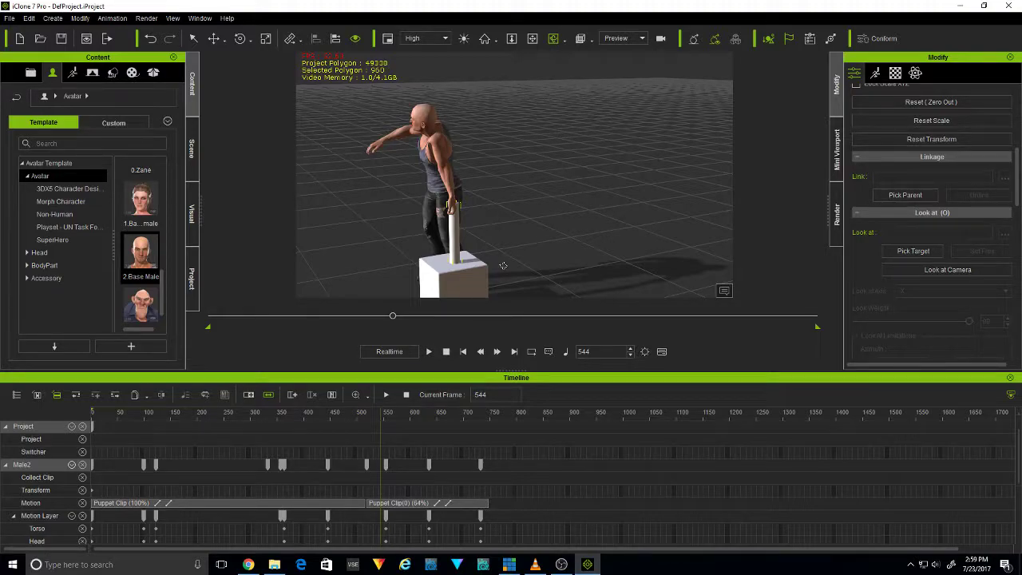
middle_click_drag(484, 194, 512, 189)
left_click_drag(536, 164, 774, 20)
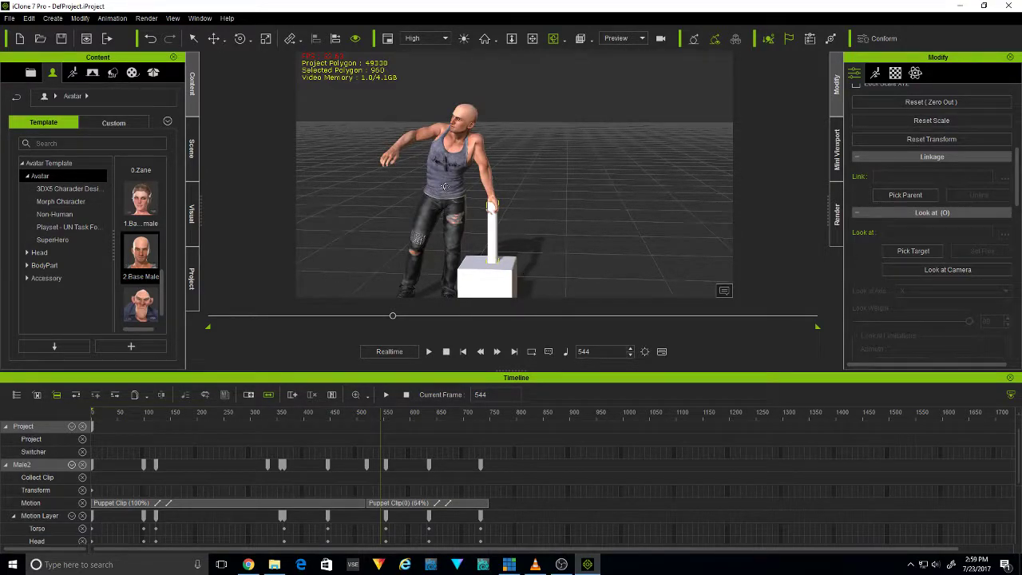
left_click(445, 187)
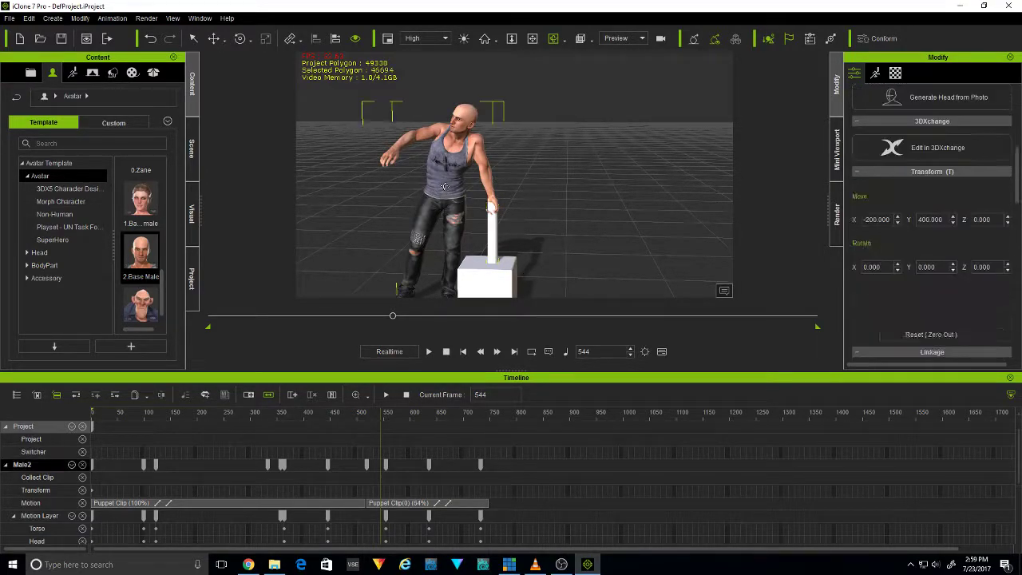
left_click(108, 20)
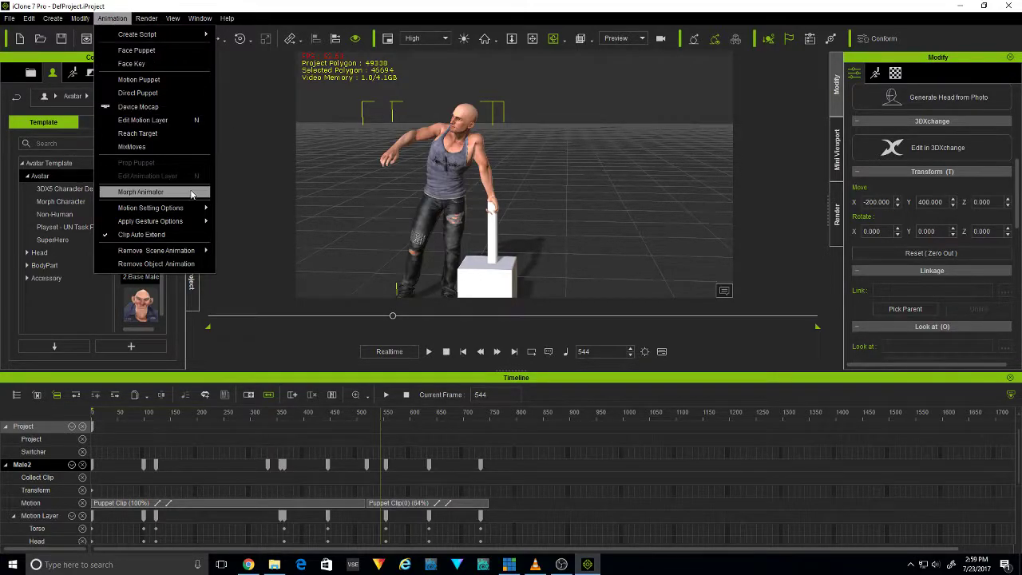
key("n")
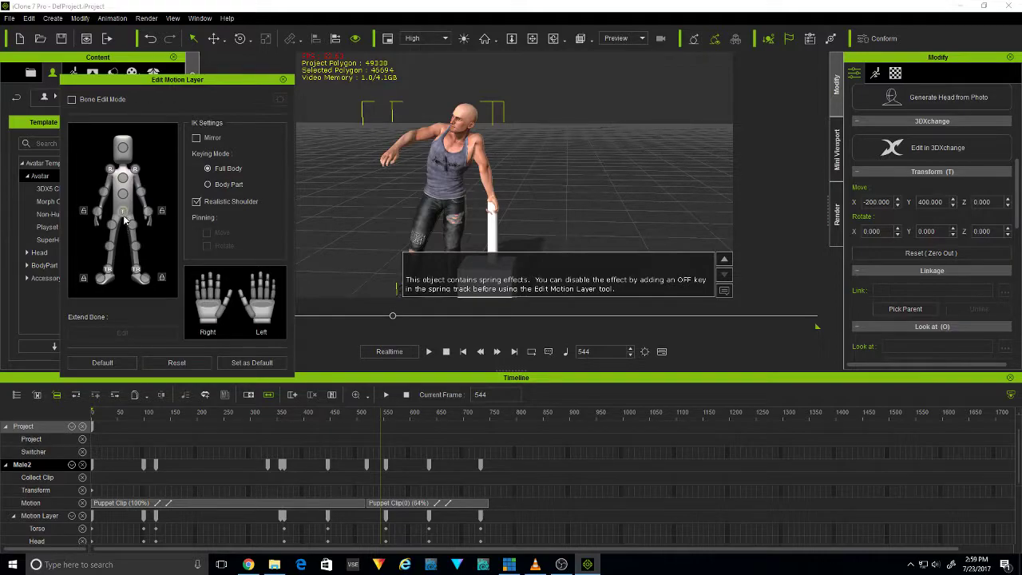
left_click(123, 194)
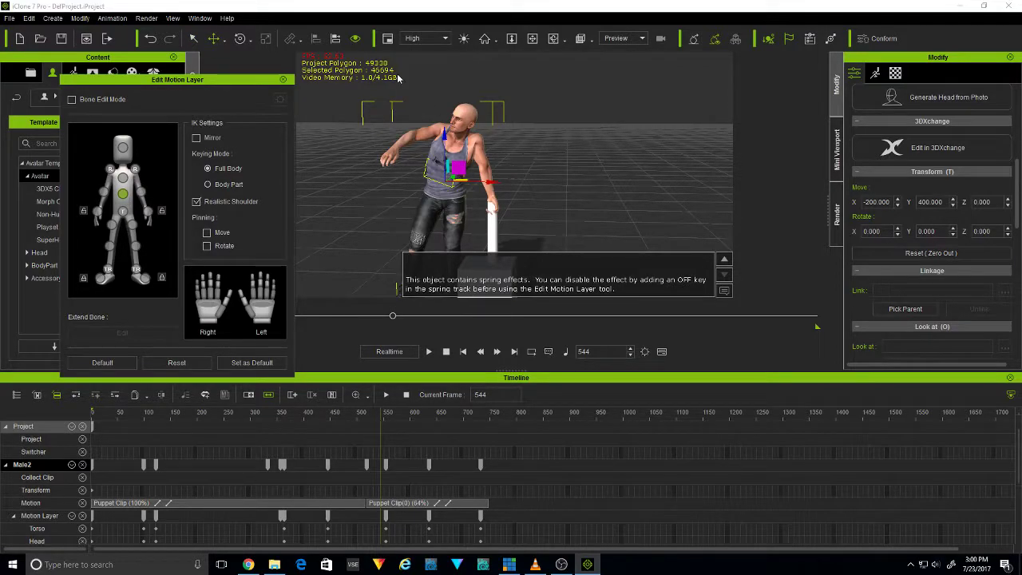
left_click(552, 39)
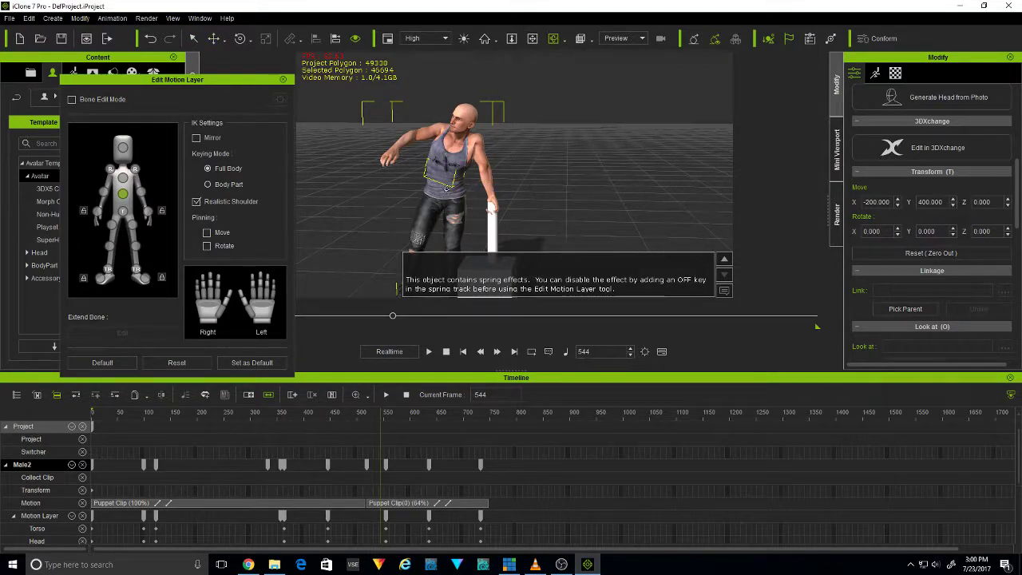
left_click(240, 39)
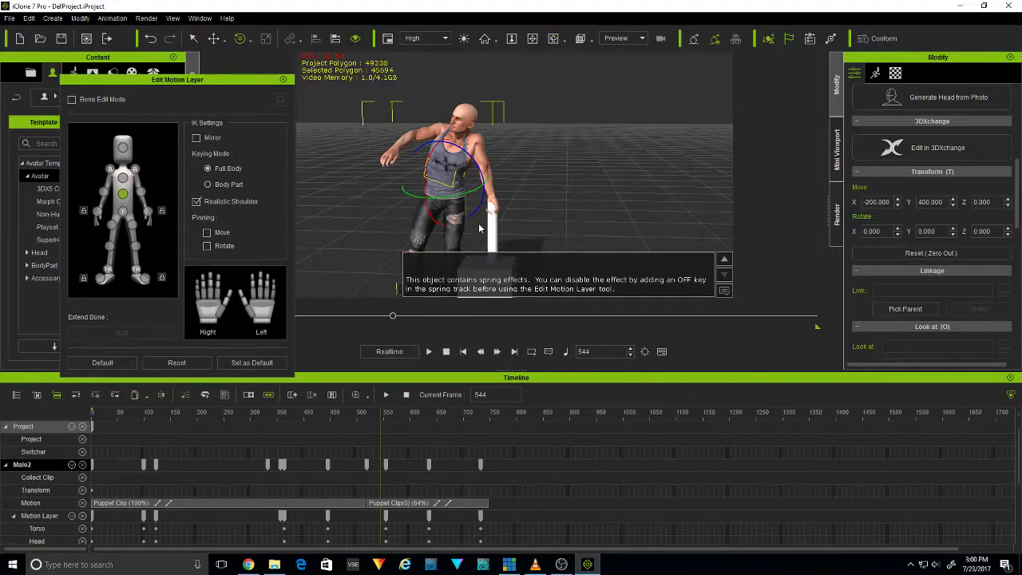
left_click_drag(465, 192, 483, 189)
mouse_move(455, 142)
left_mouse_down()
mouse_move(457, 156)
mouse_move(459, 145)
left_mouse_up()
Move the avatar's left hand at the top of the post so the body bends further over it
left_click(141, 192)
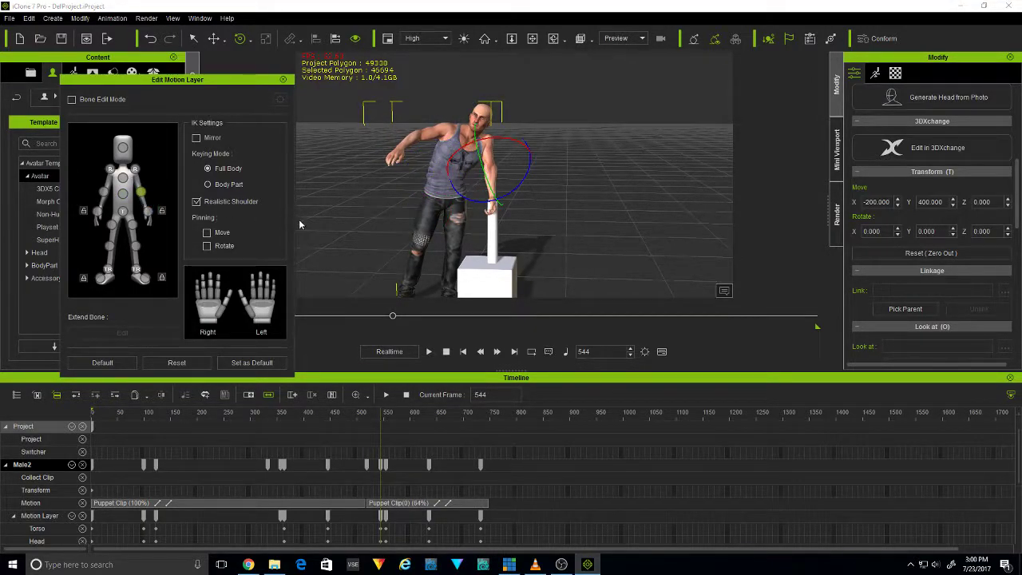
left_click(148, 213)
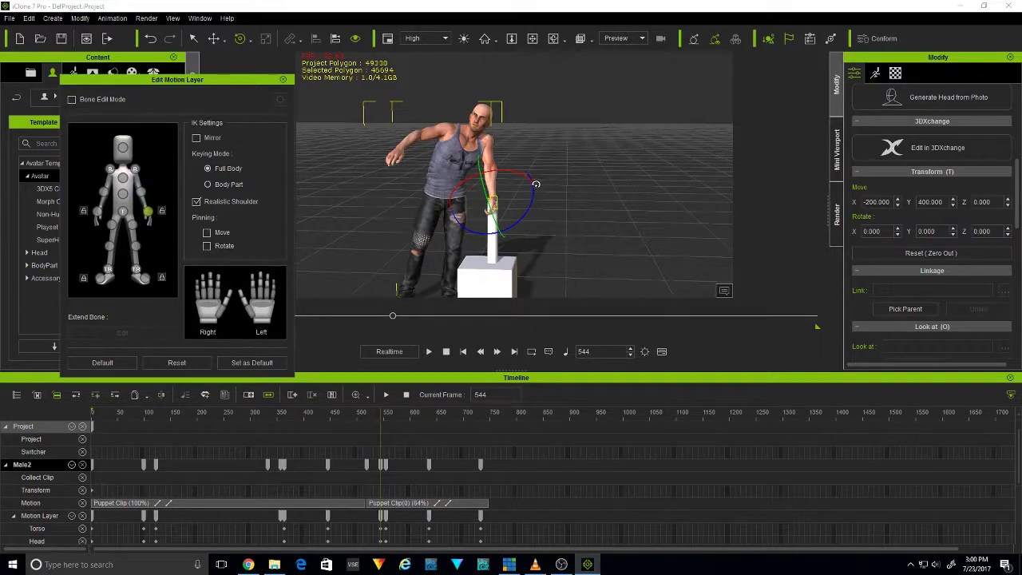
left_click(214, 38)
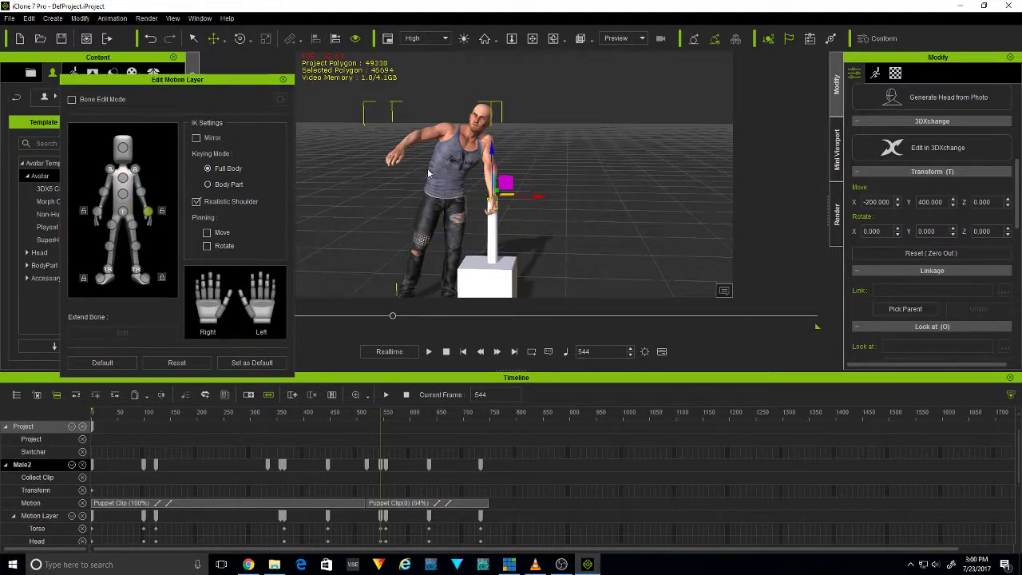
left_click_drag(542, 196, 548, 198)
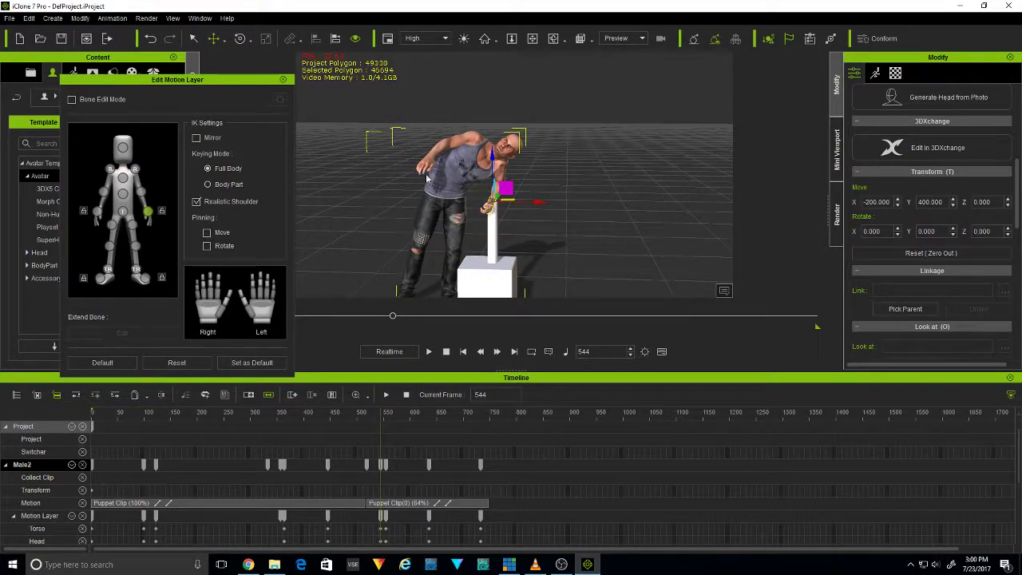
Undo the last left-hand move that bent the avatar over the post
left_click(448, 174)
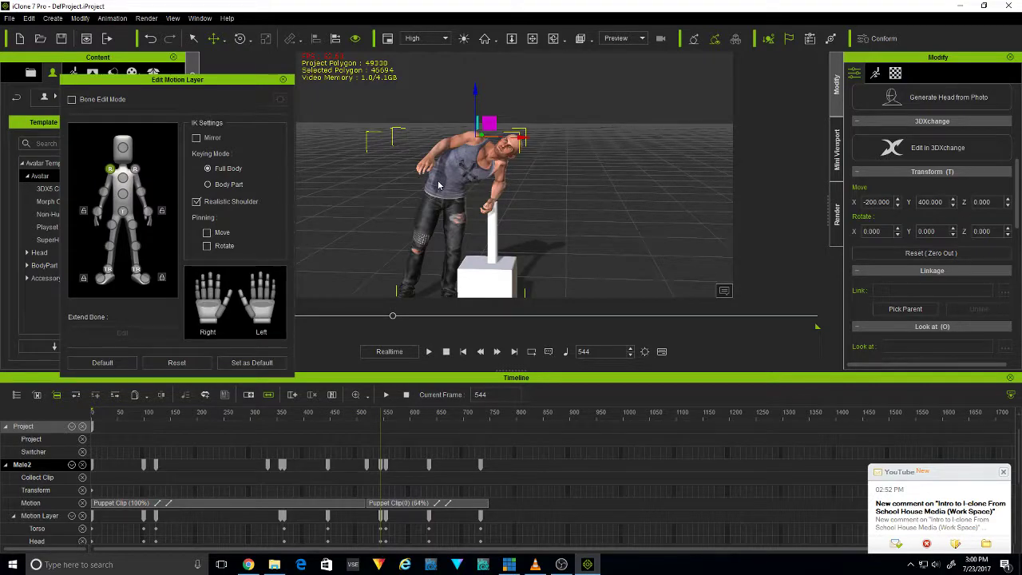
key("ctrl+z")
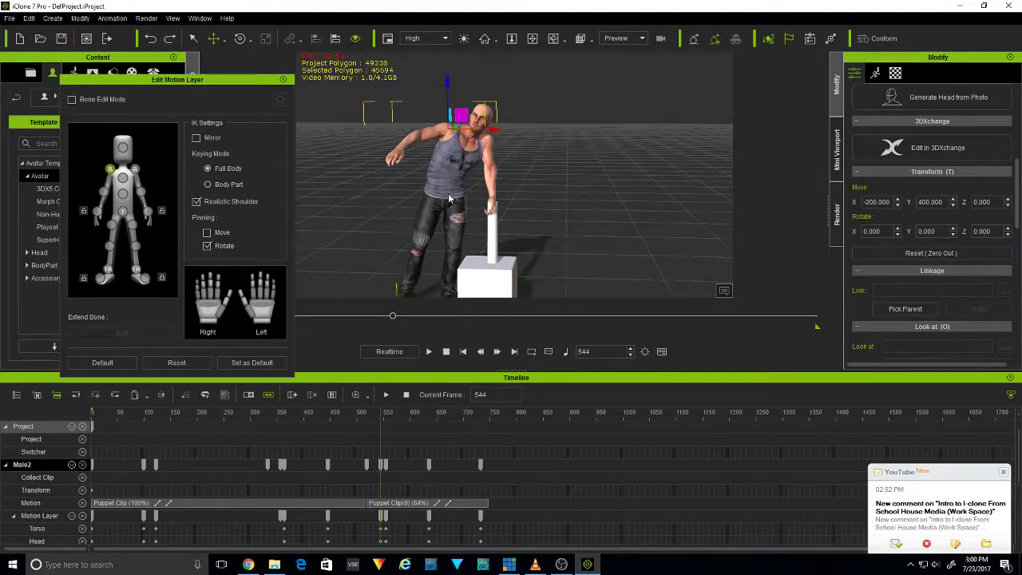
Try rotating the avatar's lower torso and shifting its left hand on the post at frame 544, and undo both changes
left_click(552, 38)
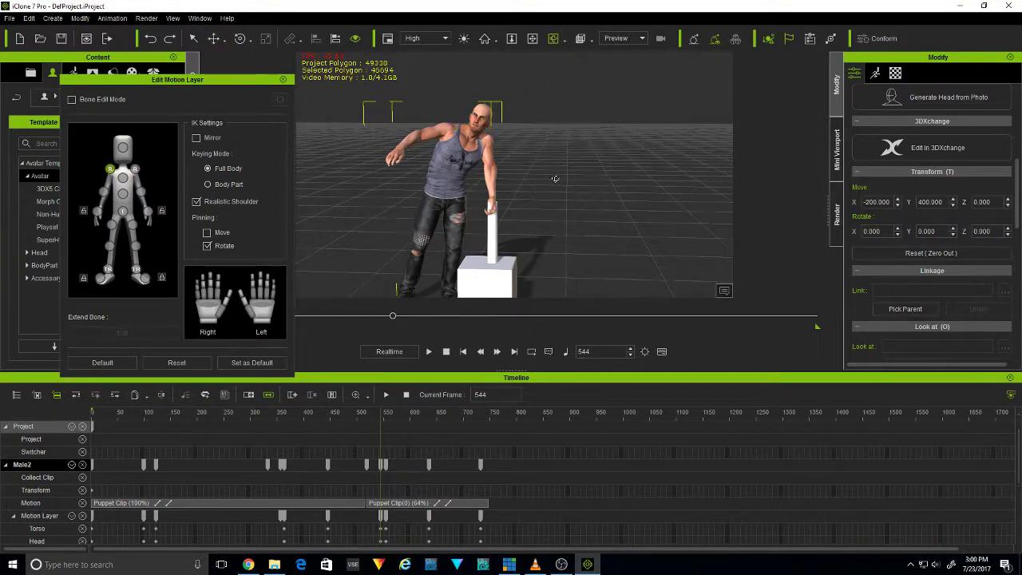
left_click_drag(571, 218, 461, 196)
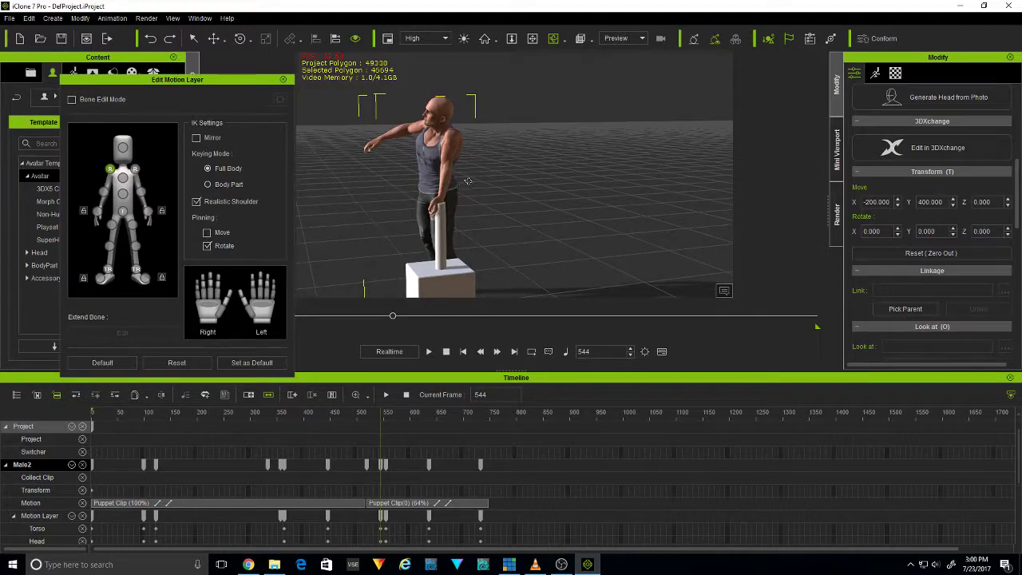
left_click(122, 191)
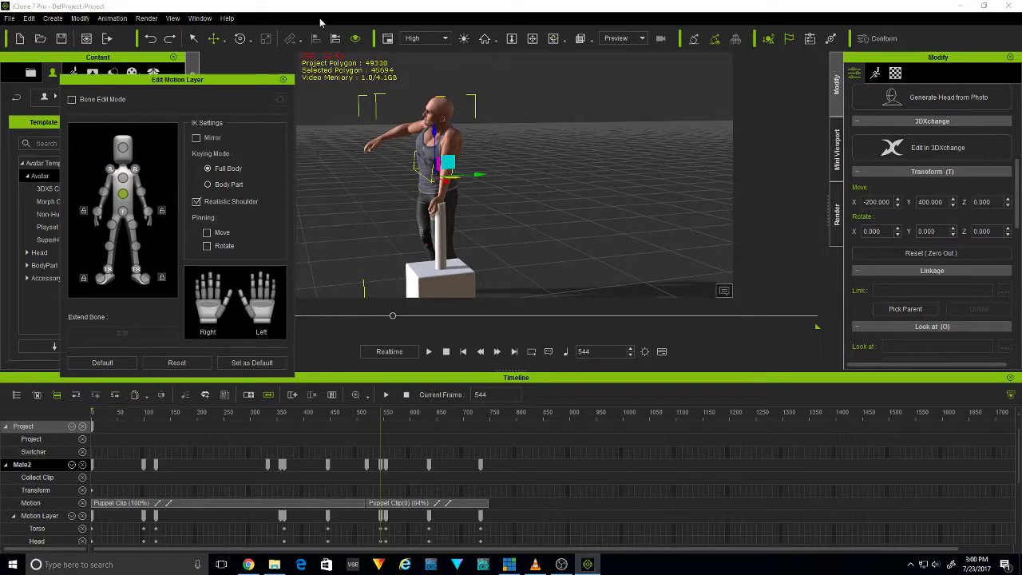
left_click(240, 38)
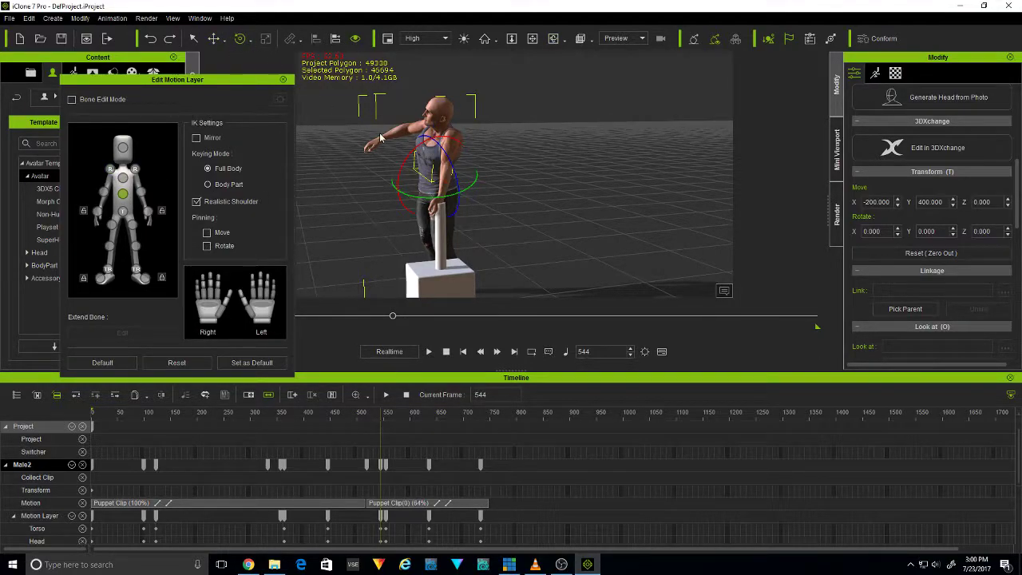
left_click_drag(417, 198, 410, 195)
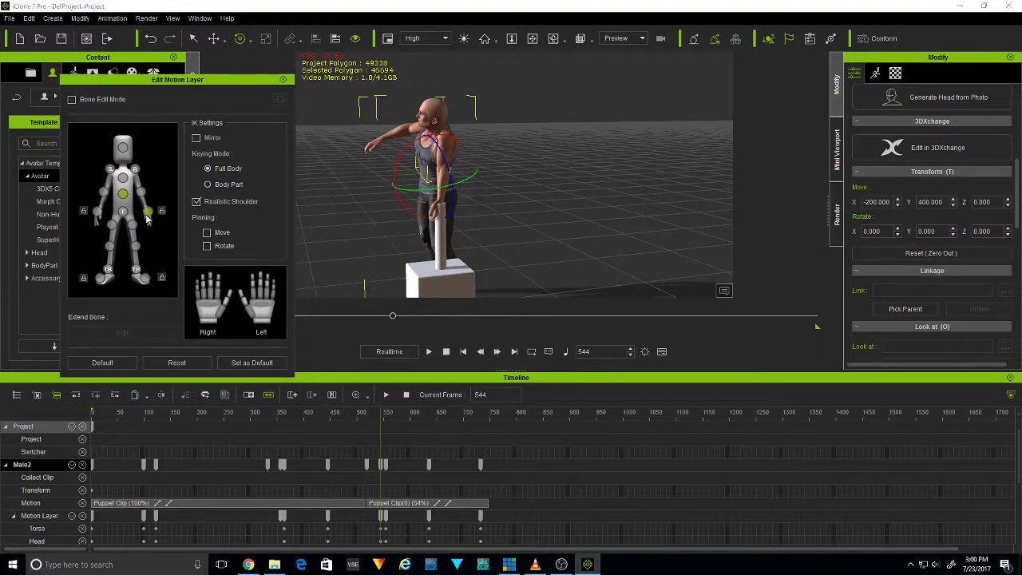
left_click(213, 38)
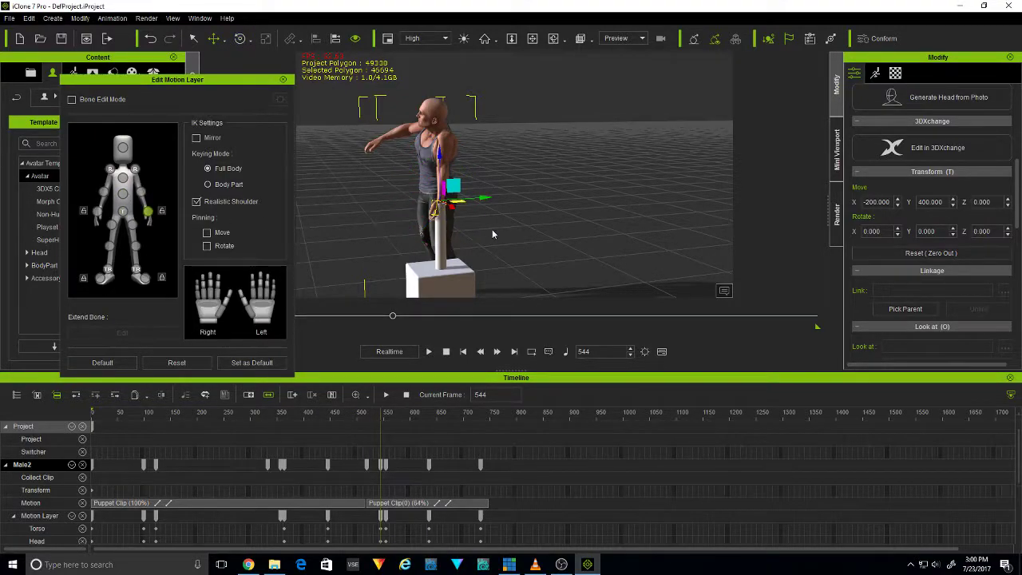
left_click_drag(486, 199, 495, 198)
key("ctrl+z")
key("ctrl+z")
Return the animation to frame 1 and close Edit Motion Layer
left_click_drag(392, 317, 40, 352)
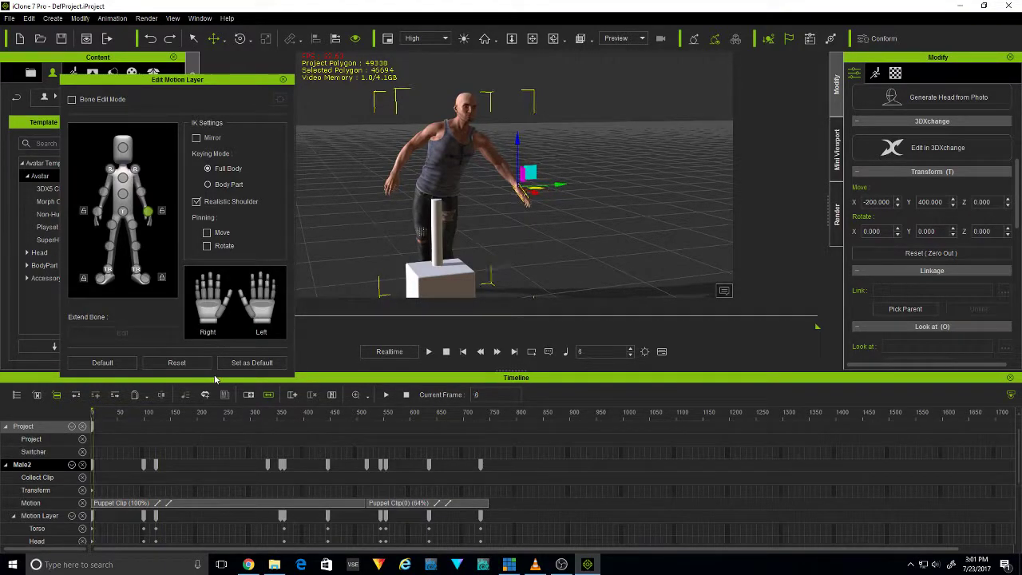
left_click(283, 80)
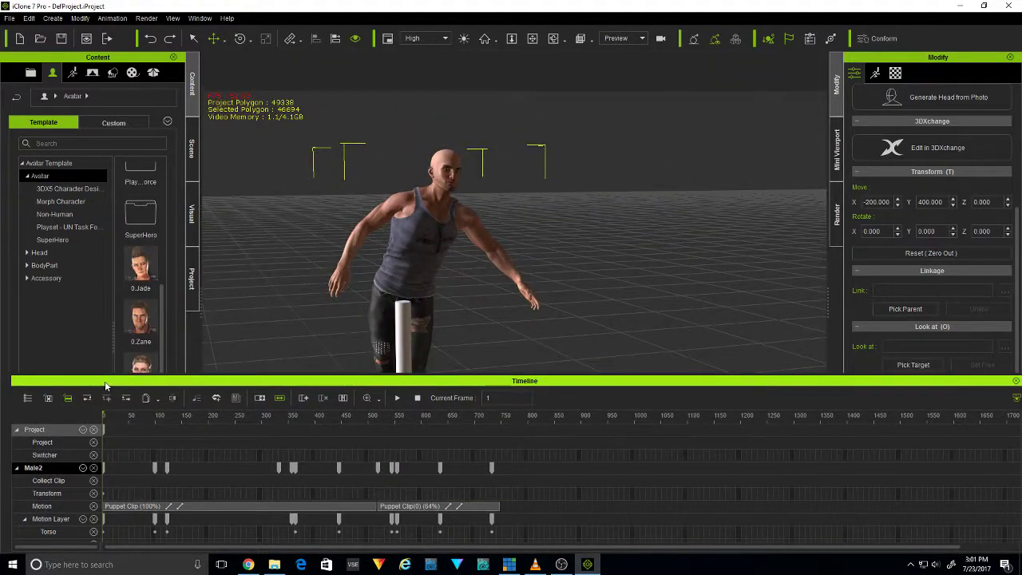
left_click_drag(105, 386, 203, 541)
mouse_move(202, 523)
left_mouse_down()
mouse_move(184, 479)
mouse_move(183, 519)
mouse_move(199, 539)
mouse_move(208, 534)
left_mouse_up()
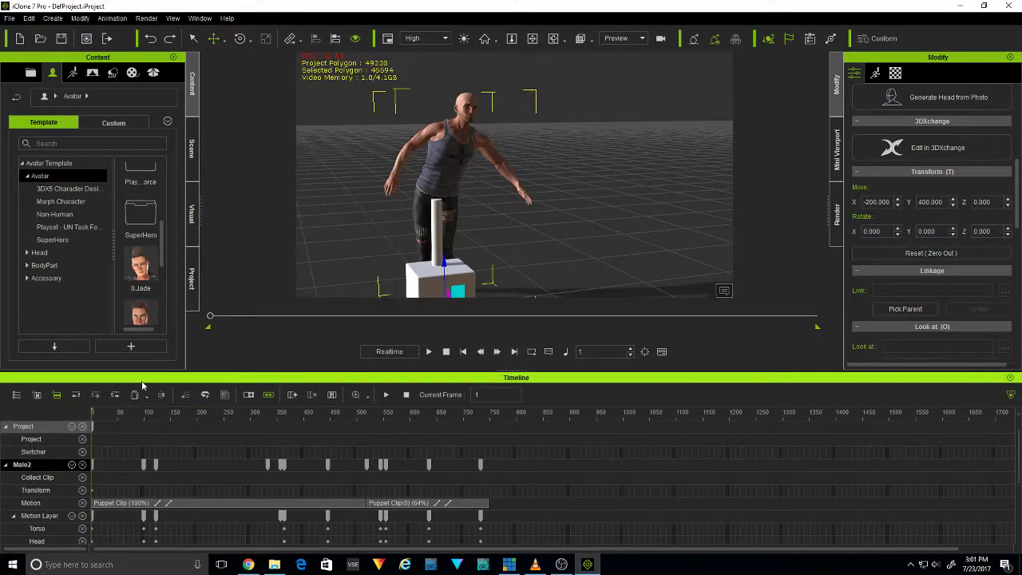
Remove the object animation from the cylinder at frame 490 and return to frame 1
left_click_drag(117, 416, 352, 421)
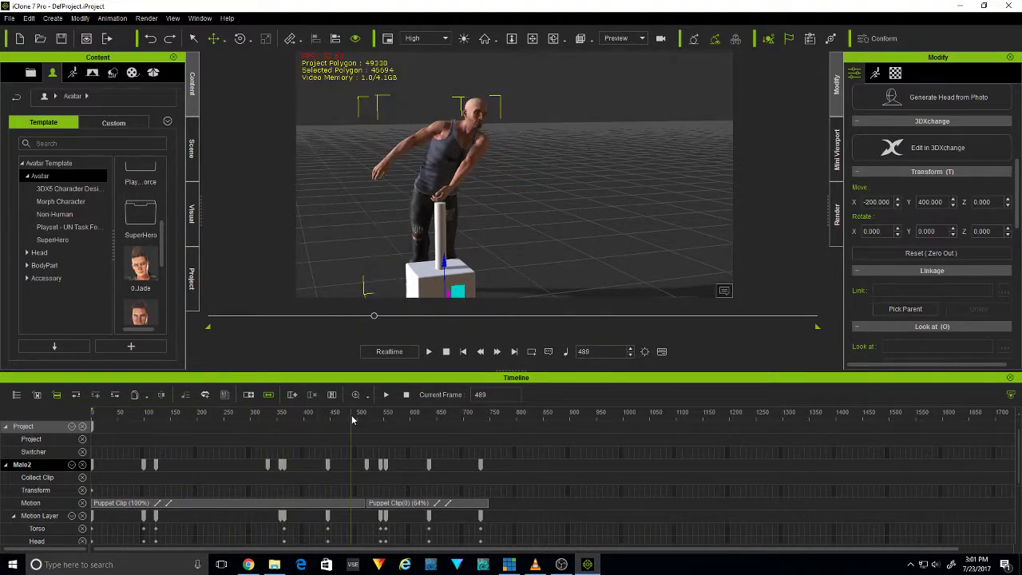
left_click(442, 236)
right_click(442, 235)
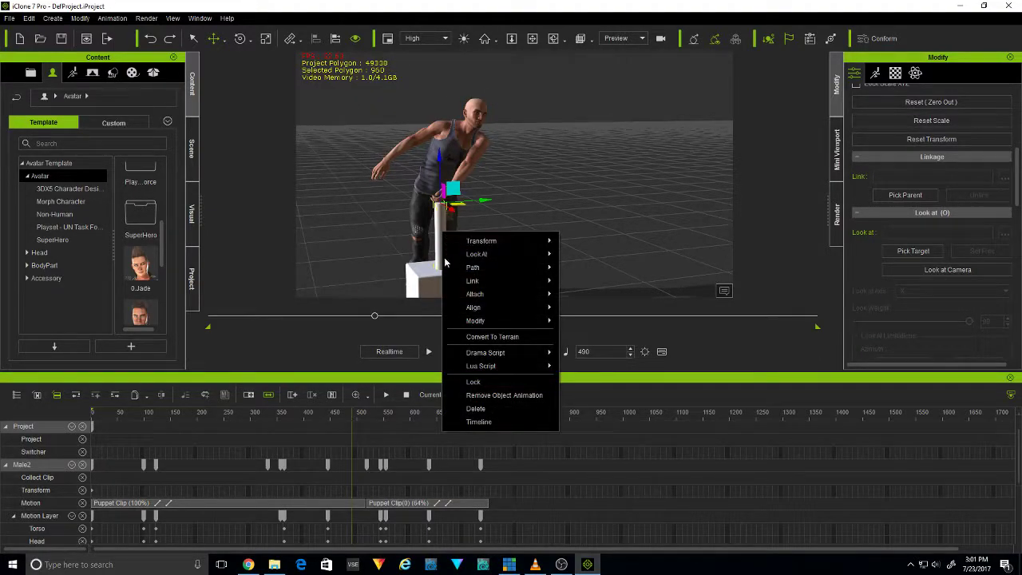
left_click(519, 394)
left_click_drag(361, 416, 73, 469)
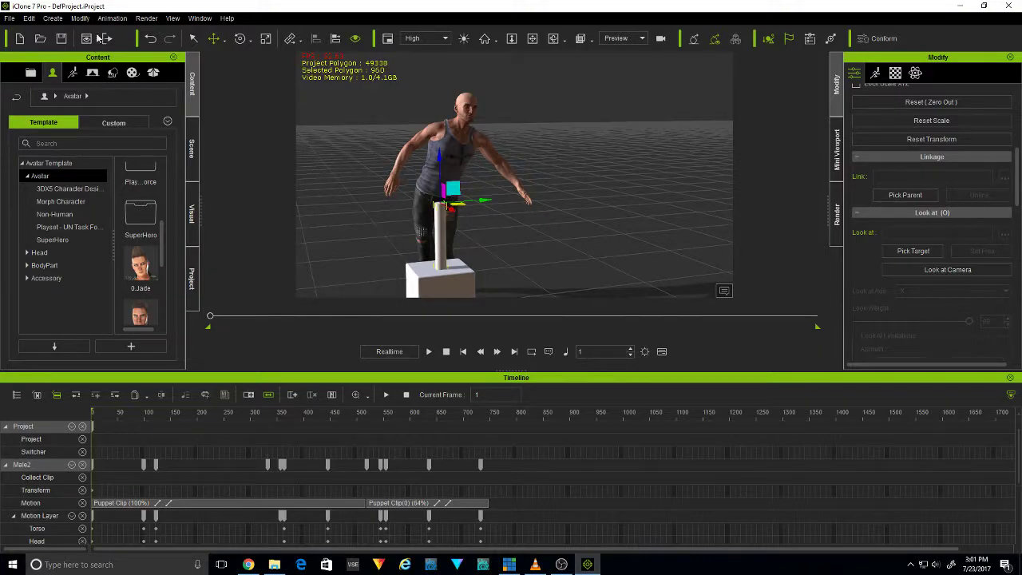
Open Reach Target for the avatar and select its left-hand effector
left_click(113, 20)
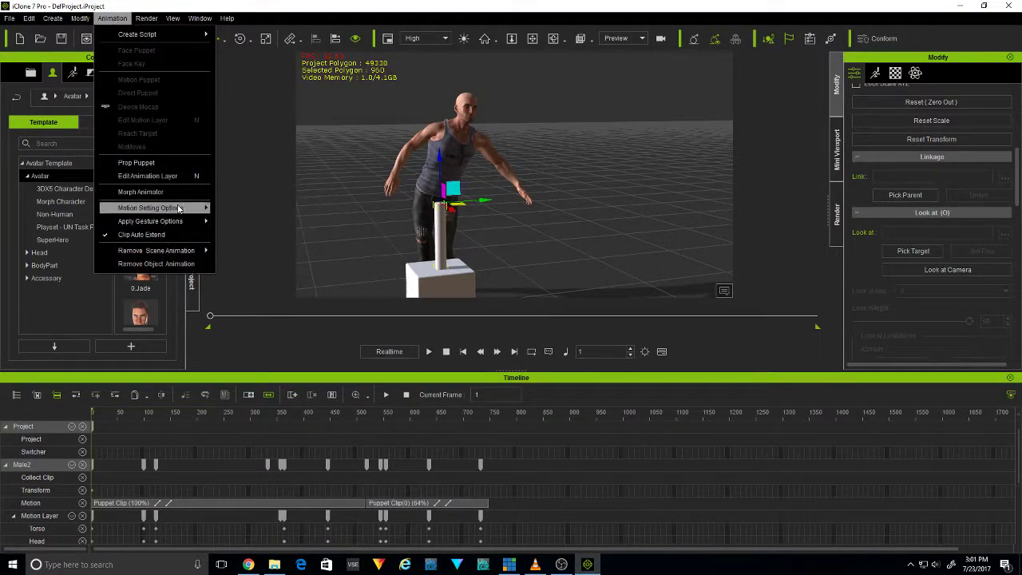
left_click(485, 150)
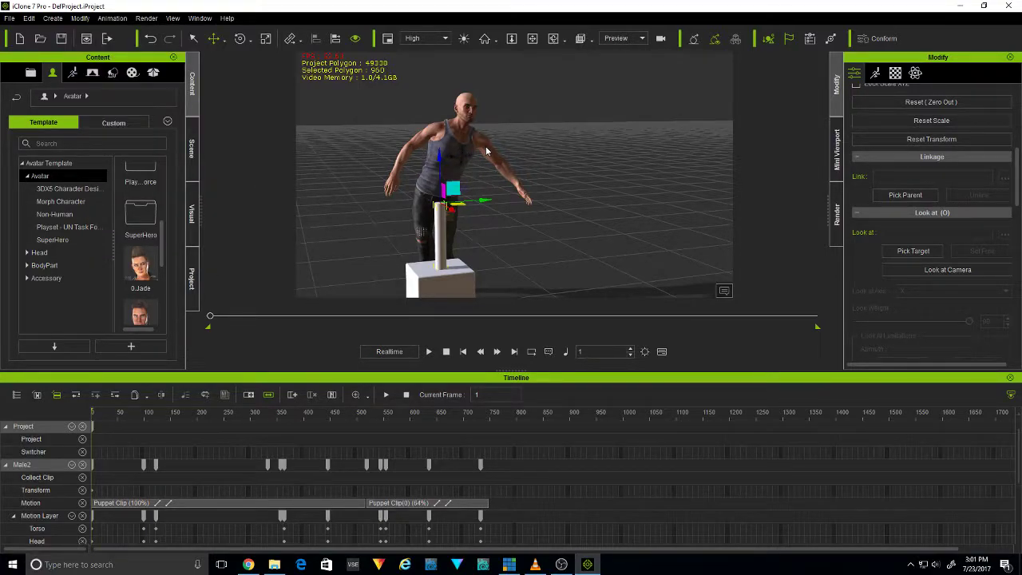
left_click(194, 40)
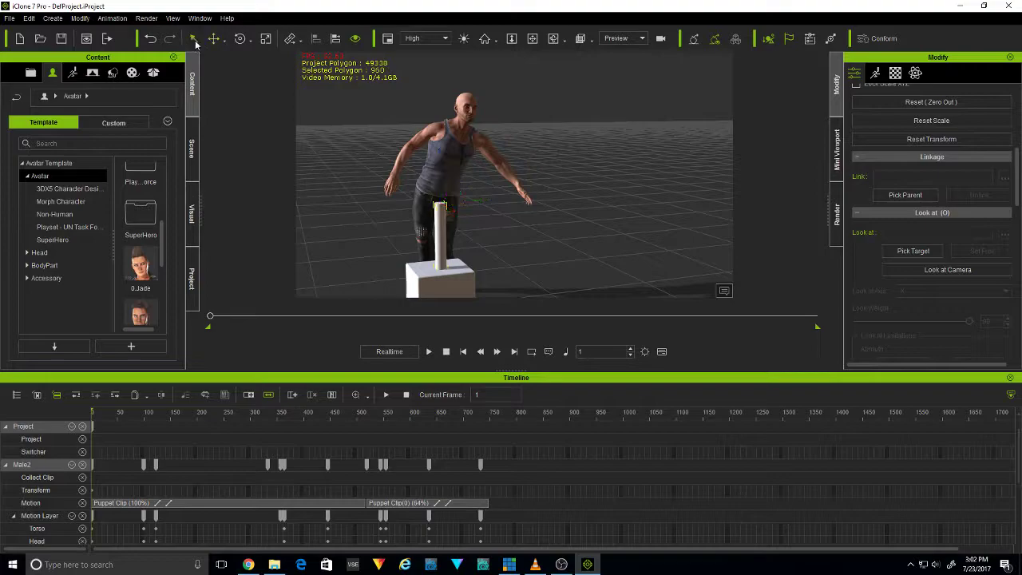
left_click(493, 154)
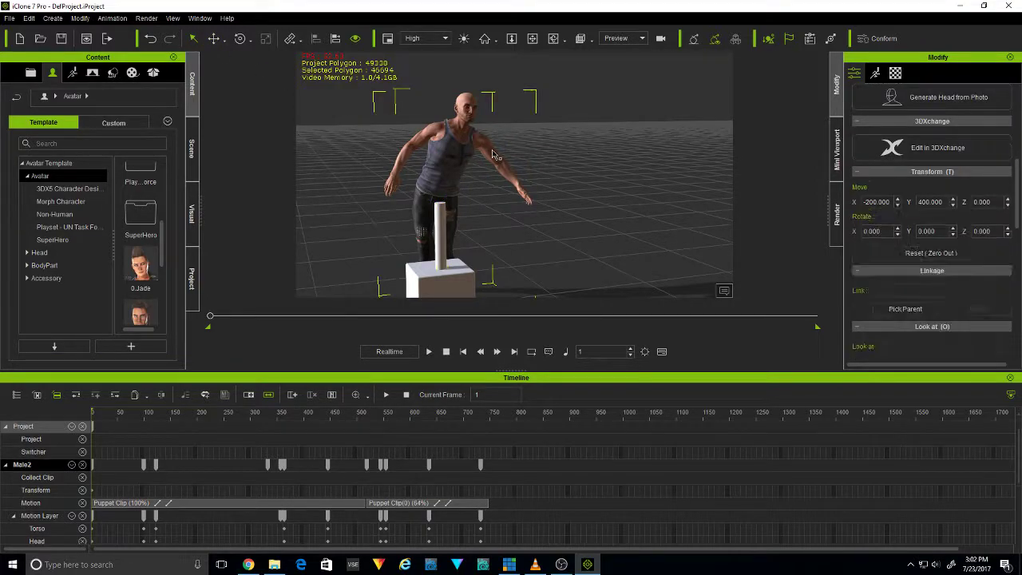
left_click(113, 19)
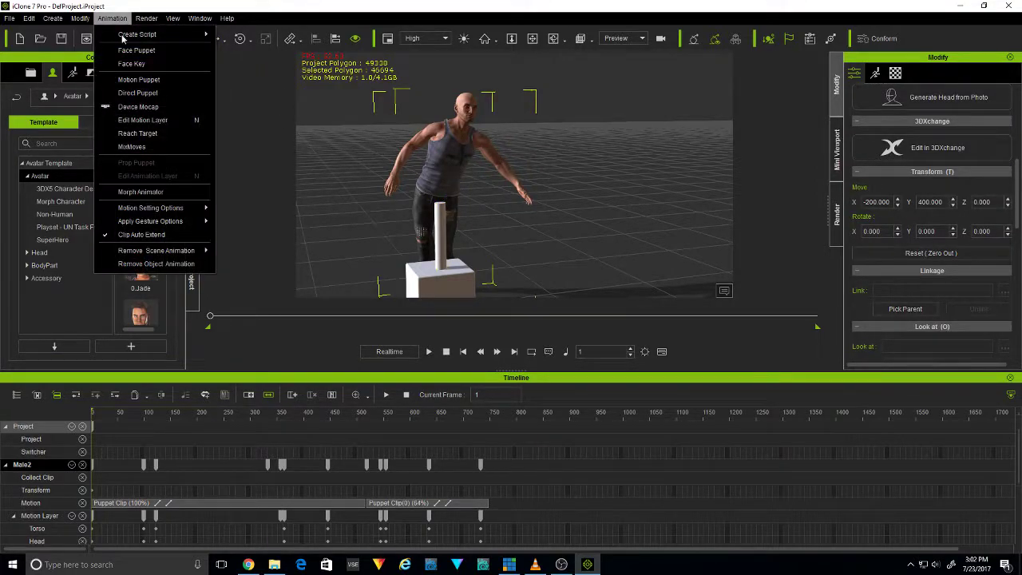
left_click(151, 133)
left_click(175, 268)
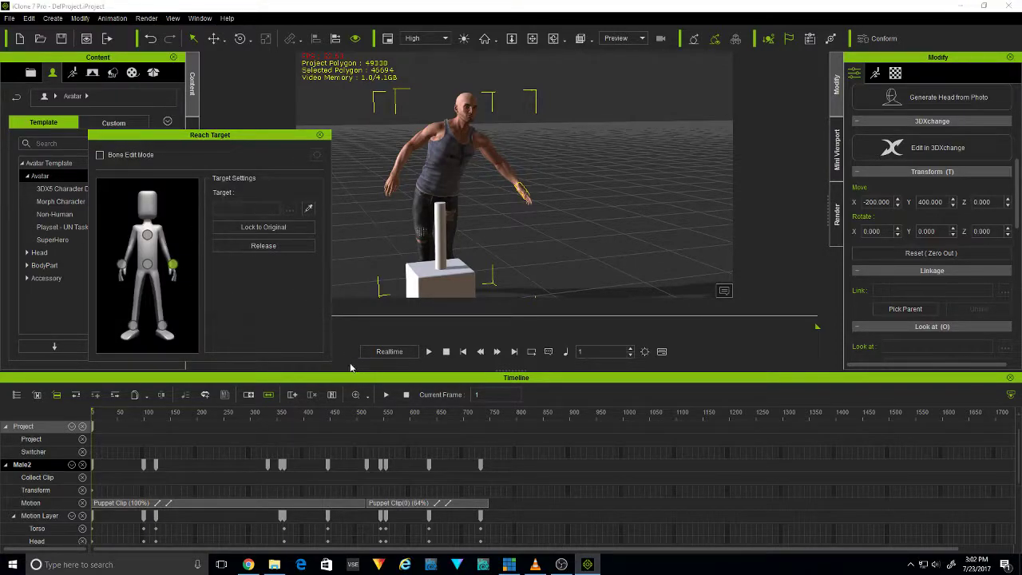
Go to frame 305, close Reach Target and link the cylinder to the avatar's left hand (CC_Base_L_Hand)
left_click_drag(294, 416, 253, 449)
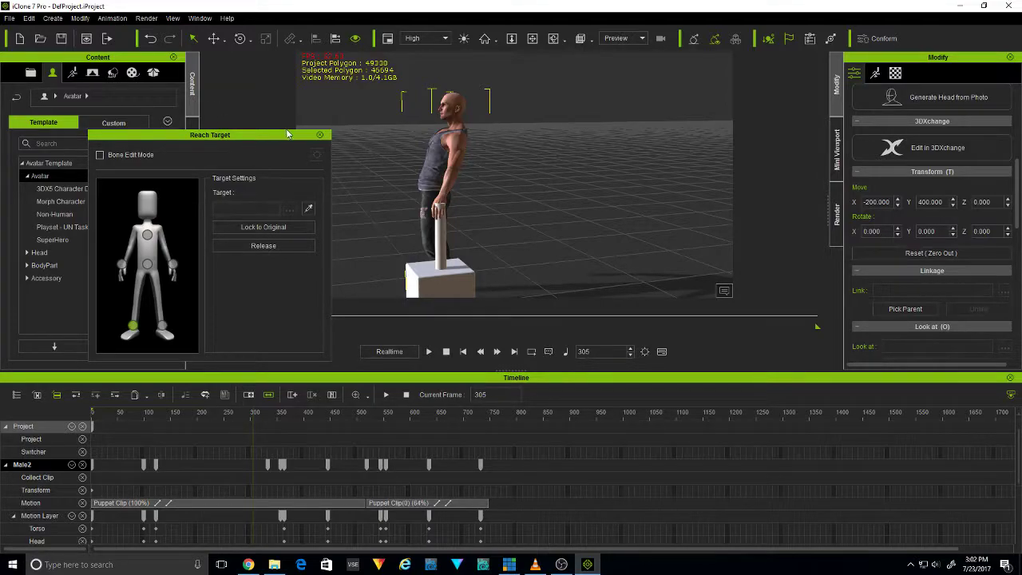
left_click(320, 135)
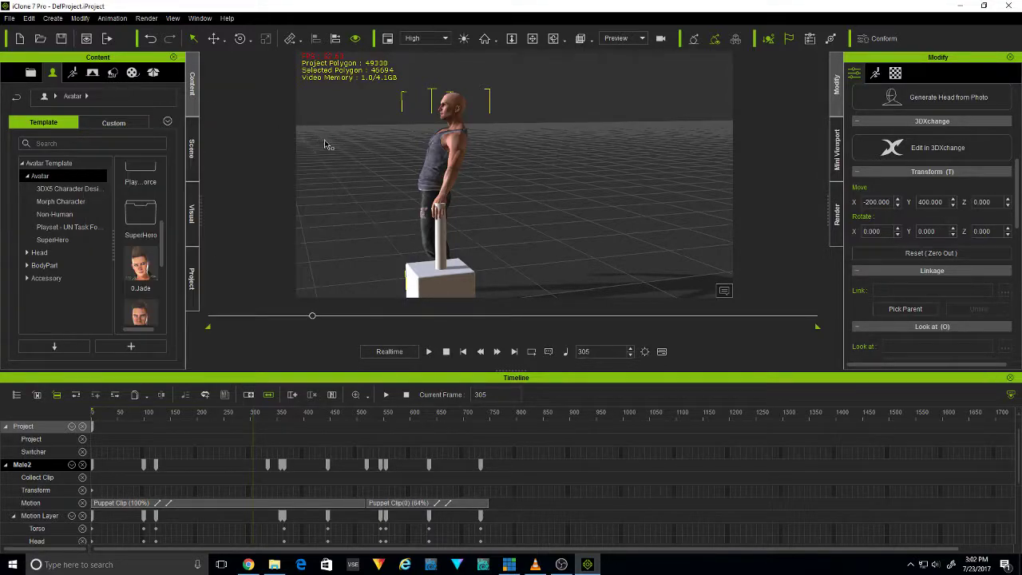
left_click(442, 256)
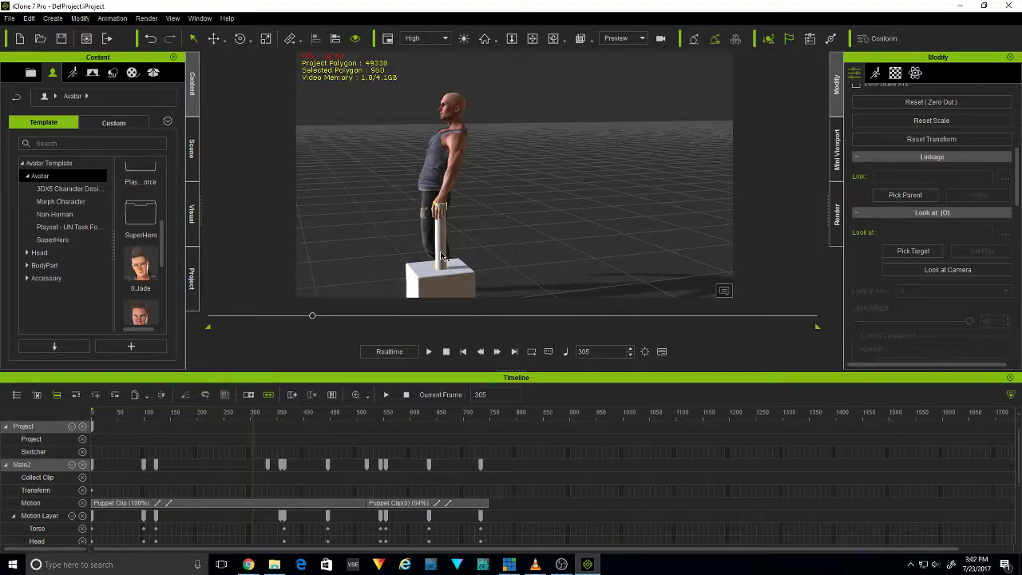
right_click(441, 232)
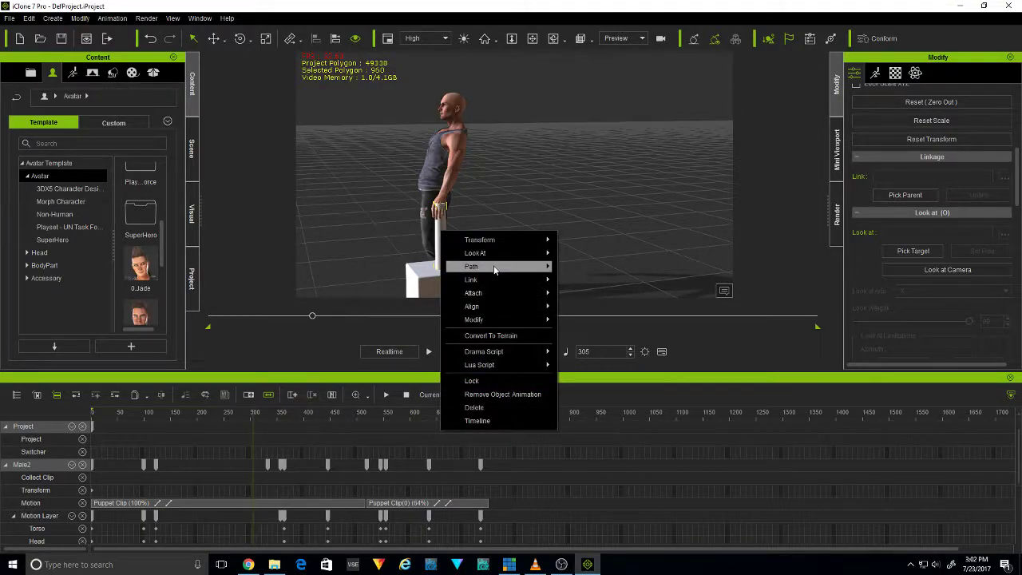
mouse_move(516, 281)
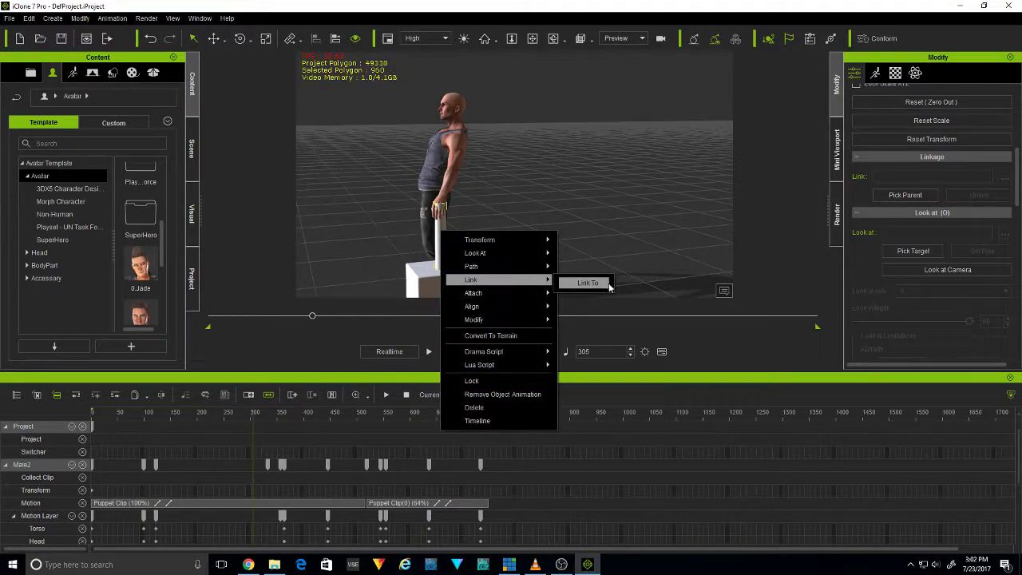
left_click(583, 281)
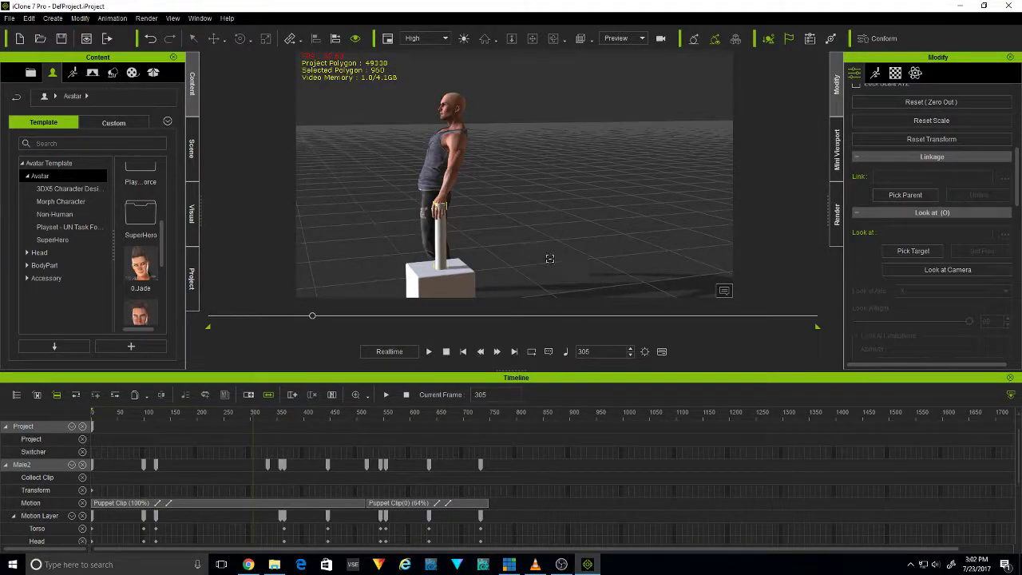
left_click(439, 198)
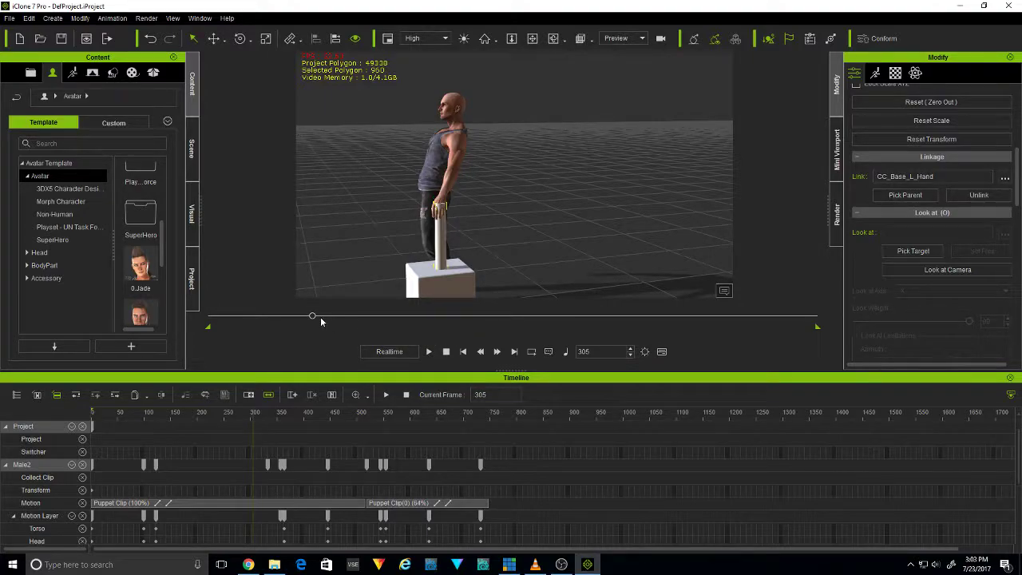
Scrub through the frames after the link to check how the cylinder follows the left hand, and return to frame 1
left_click_drag(312, 317, 319, 350)
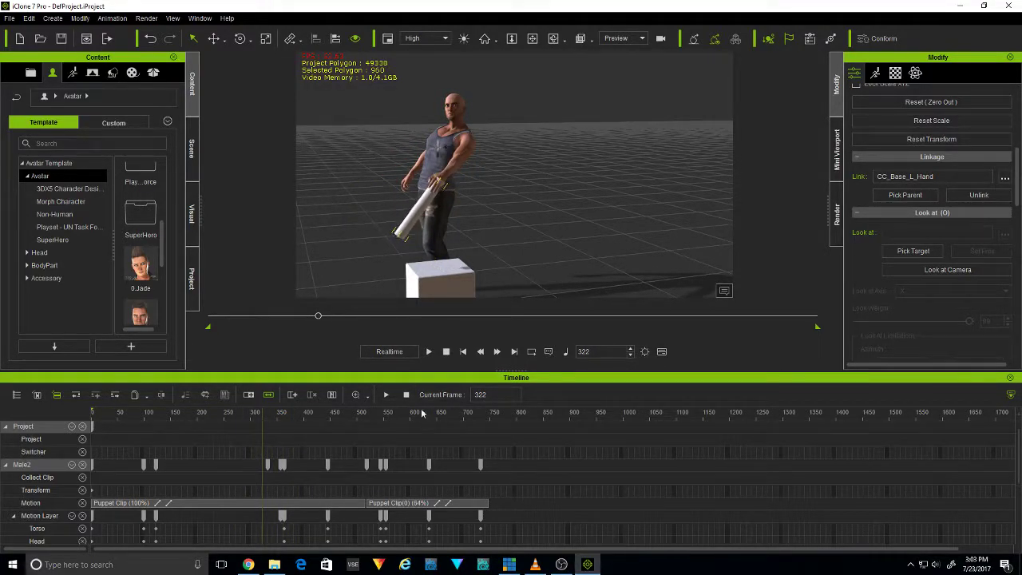
left_click(447, 352)
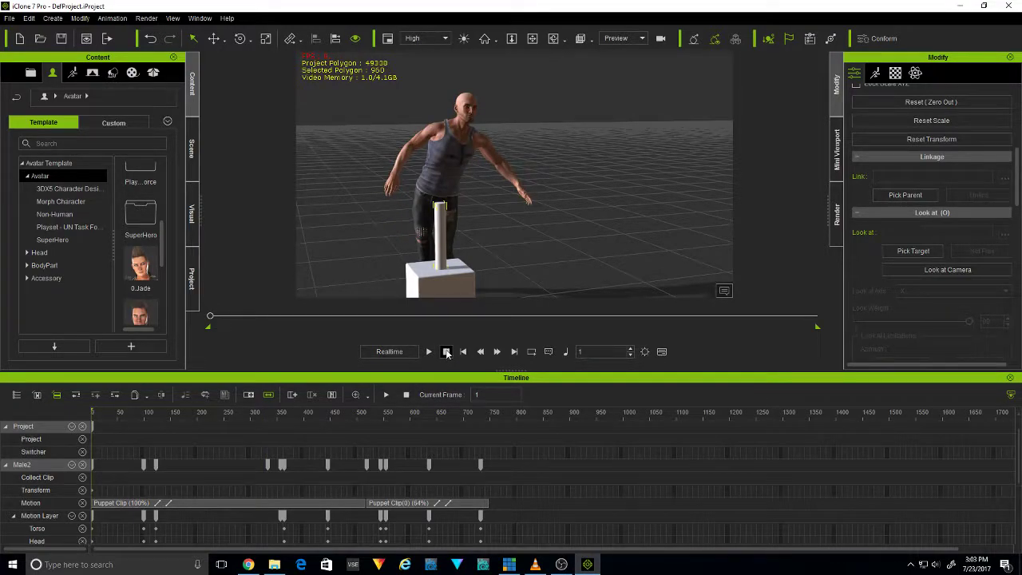
left_click_drag(214, 325, 336, 327)
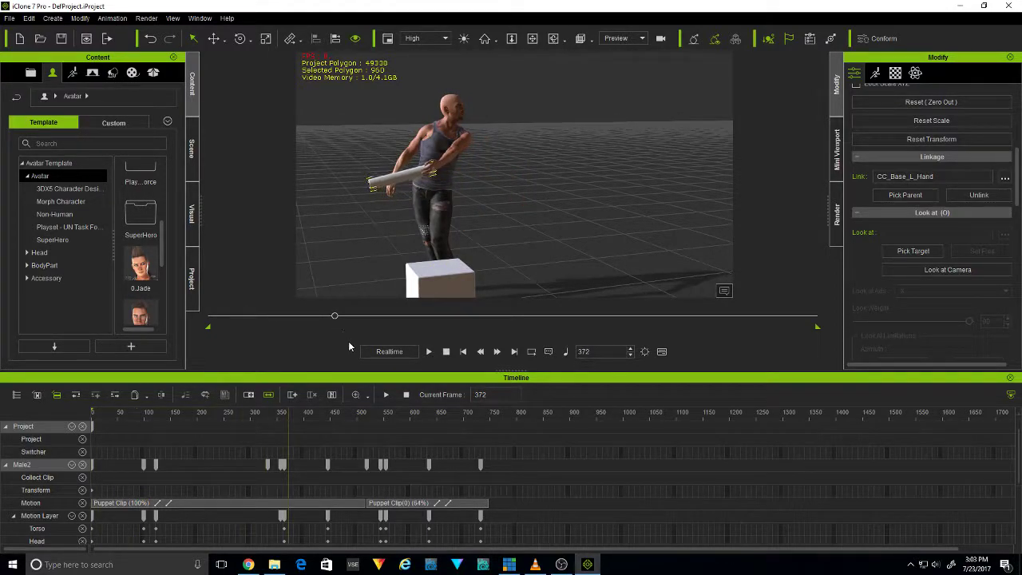
left_click(447, 352)
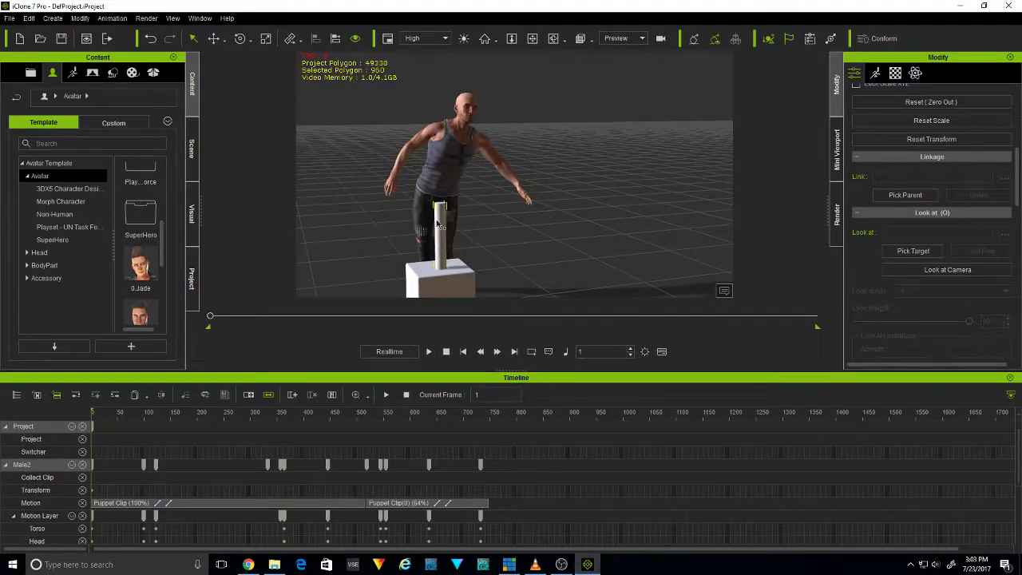
Go to frame 319, select the avatar and open Reach Target for it
left_click_drag(211, 319, 318, 327)
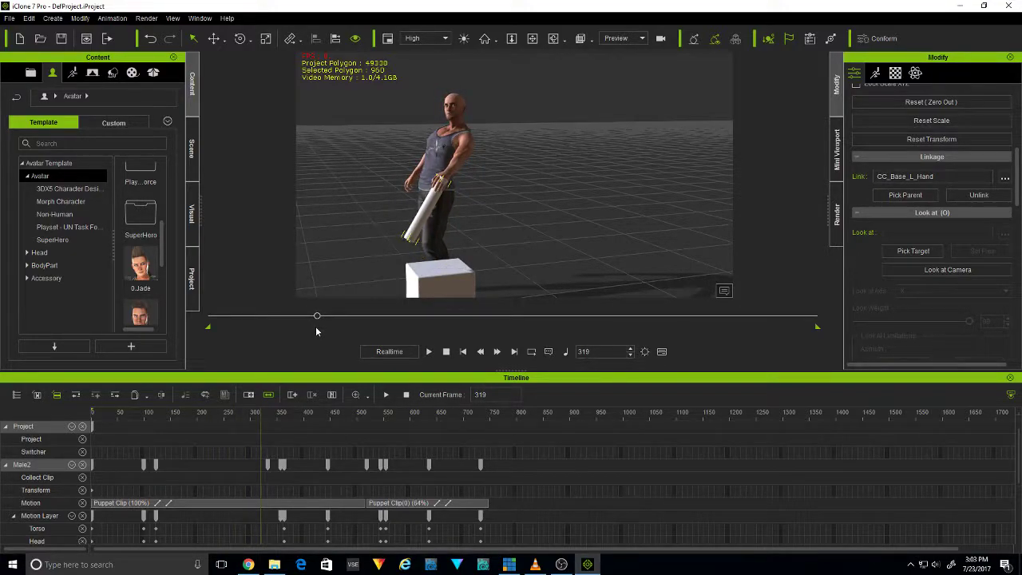
left_click(121, 24)
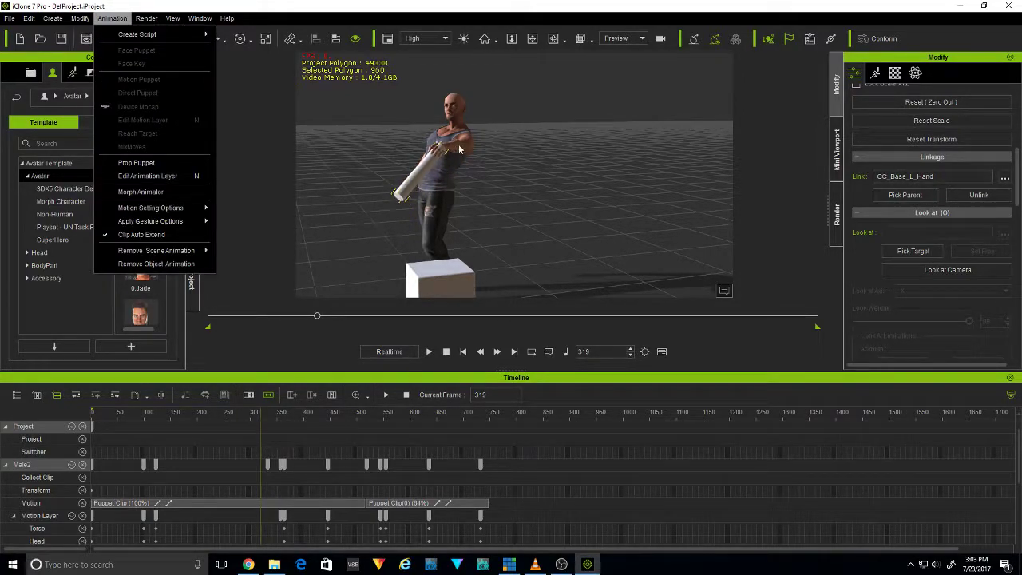
left_click(466, 209)
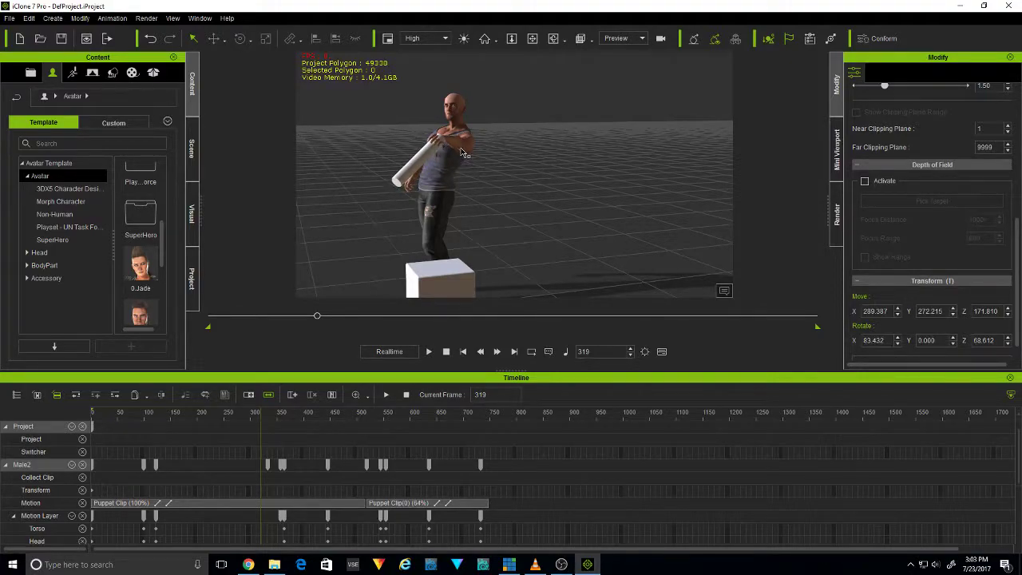
left_click(463, 152)
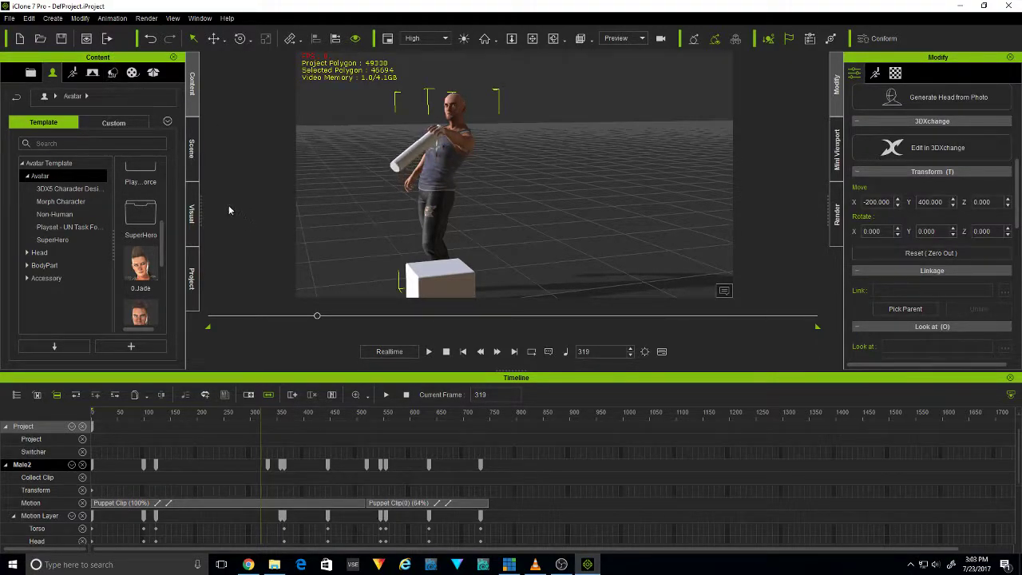
left_click(111, 18)
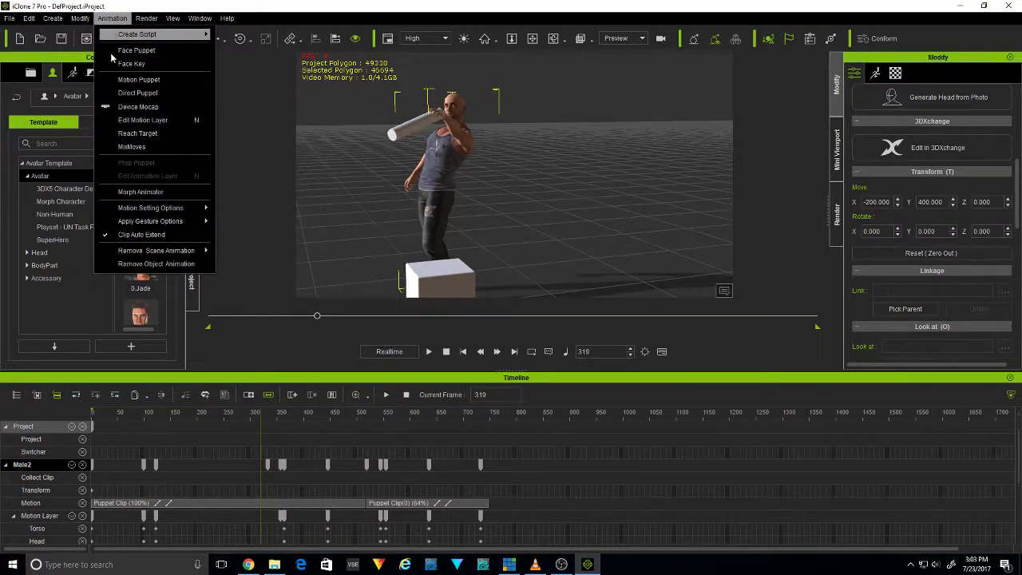
left_click(152, 133)
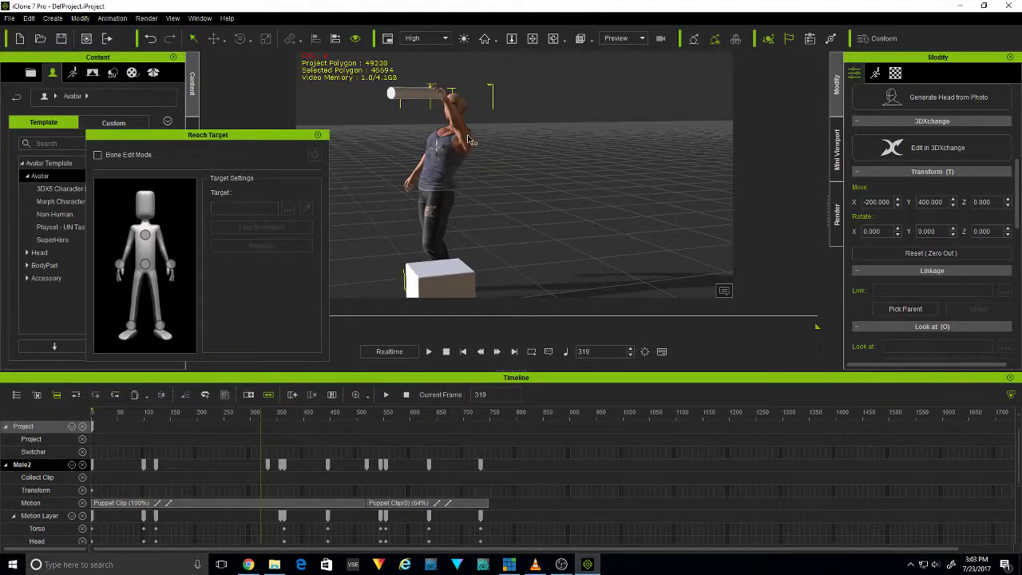
left_click(399, 247)
Scrub back from frame 414 through 314 and 311 to frame 300 to check the hand and cylinder around the link point
right_click(313, 474)
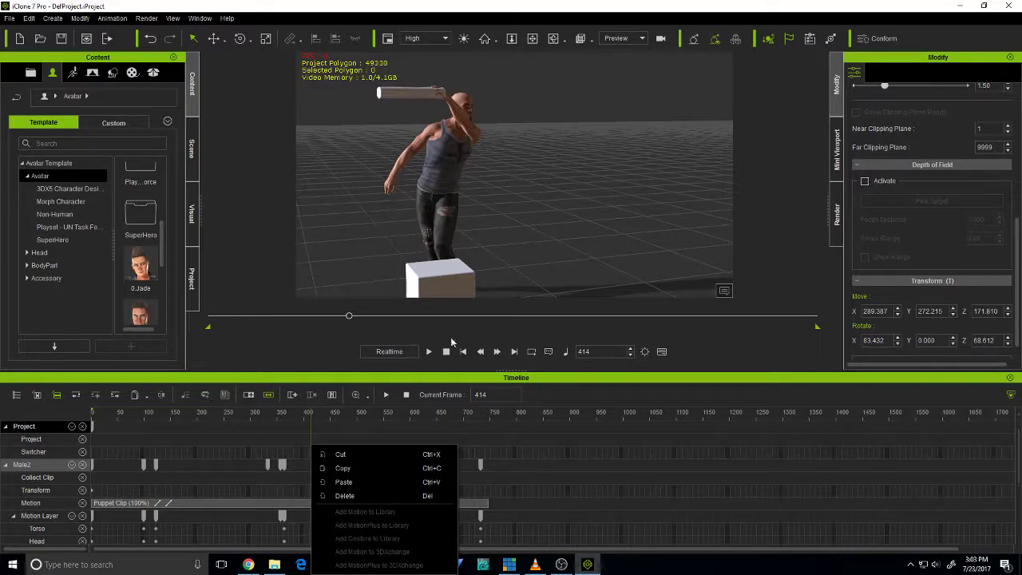
left_click_drag(350, 315, 316, 334)
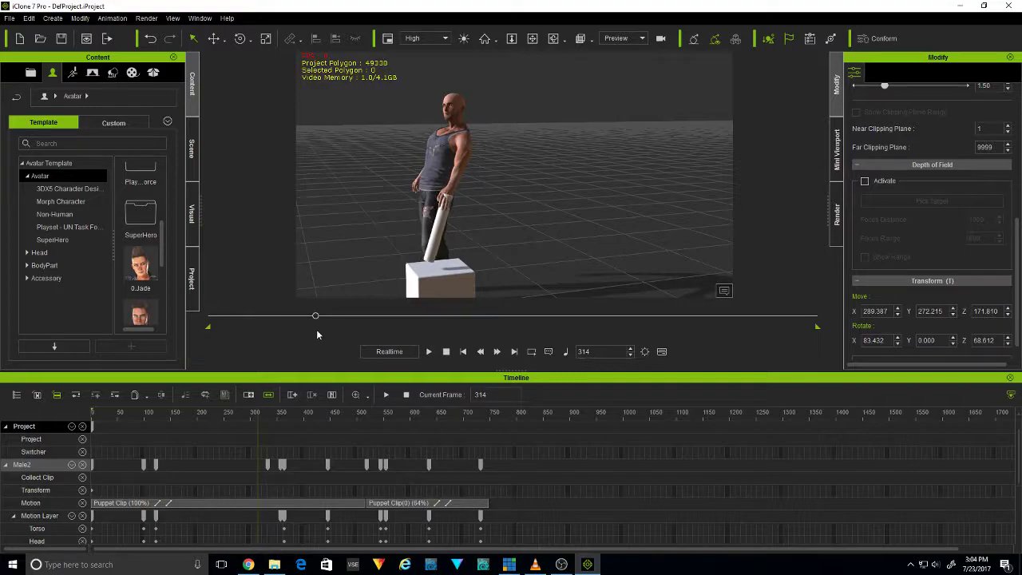
left_click_drag(312, 319, 317, 319)
left_click(112, 18)
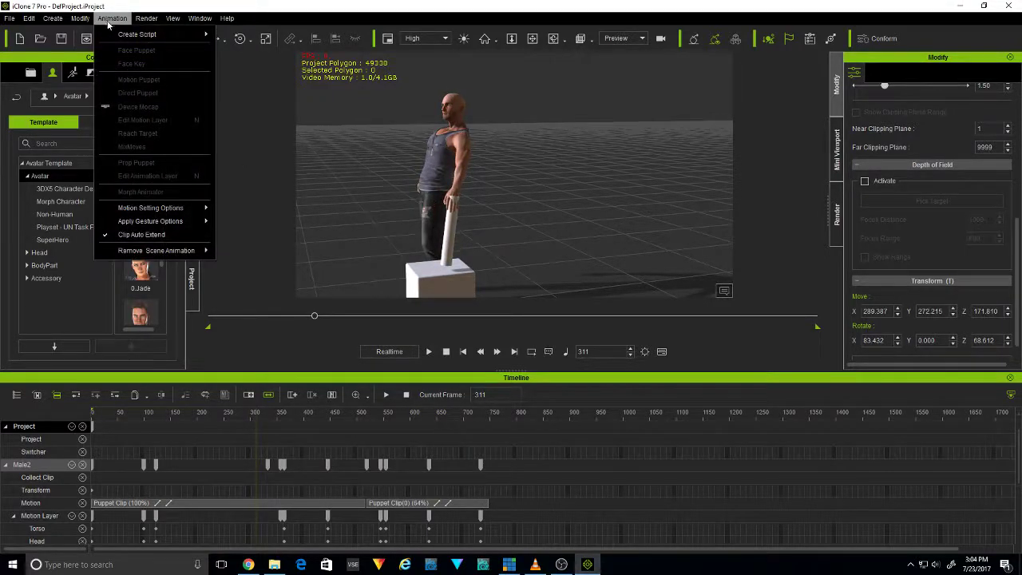
mouse_move(162, 223)
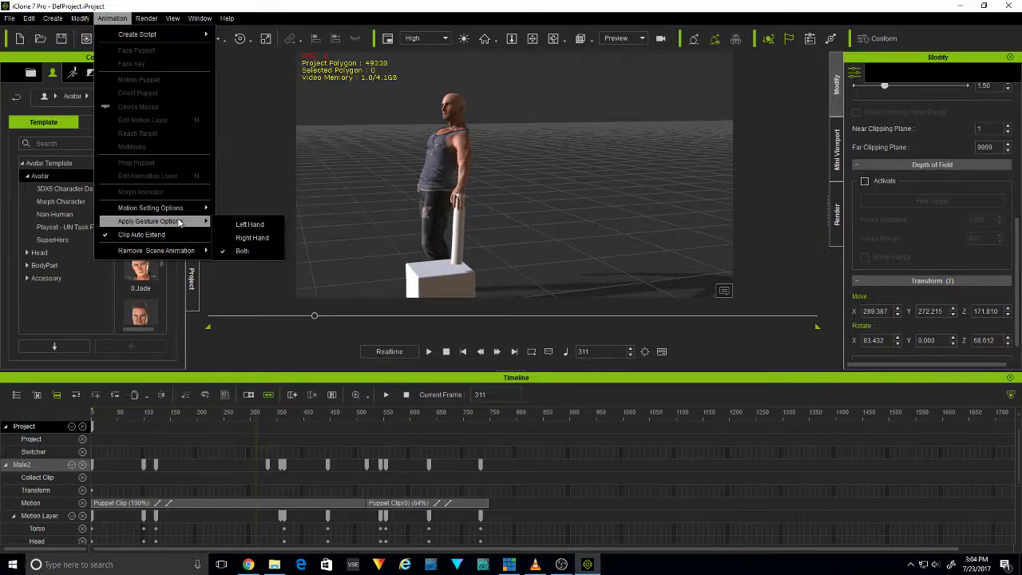
left_click(468, 167)
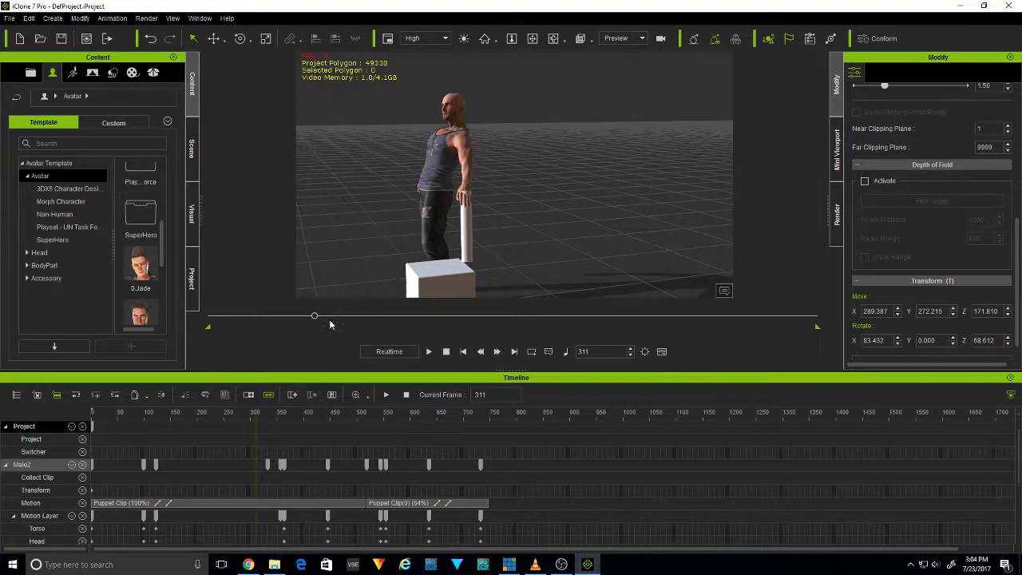
mouse_move(317, 319)
left_mouse_down()
mouse_move(337, 320)
mouse_move(303, 320)
mouse_move(312, 322)
left_mouse_up()
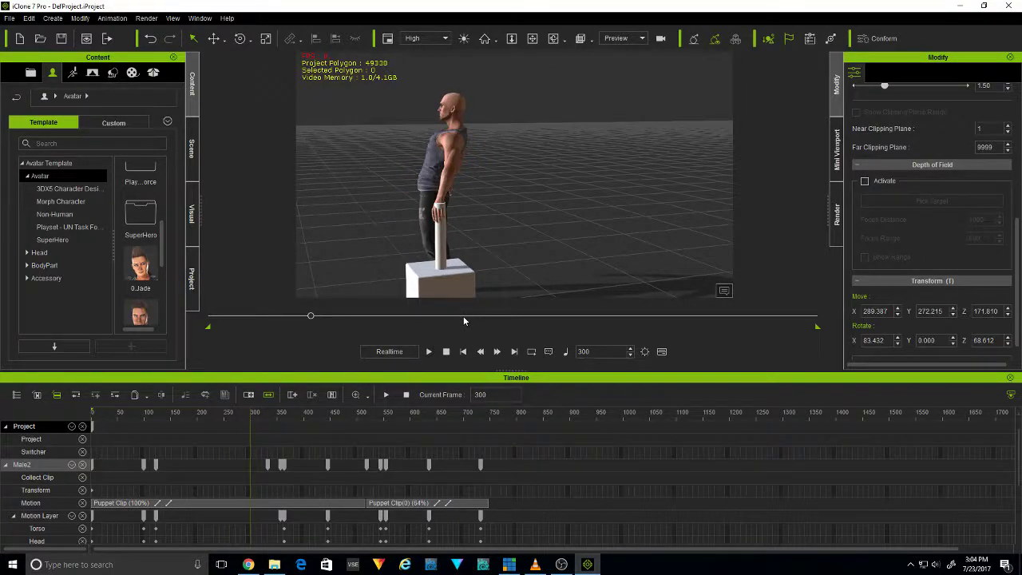